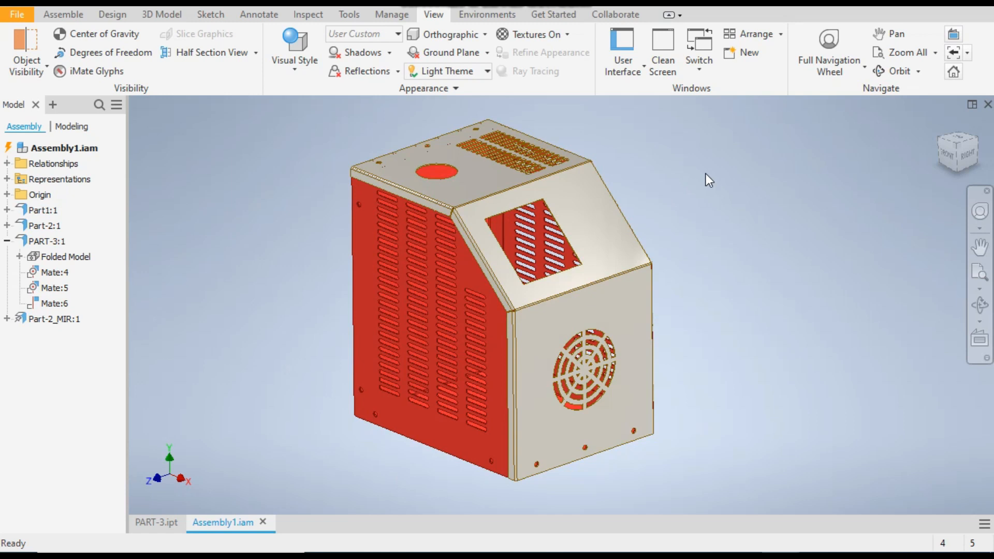
# Hide the PART-3 cover and examine the base and side panels behind it
pyautogui.rightClick(514, 195)
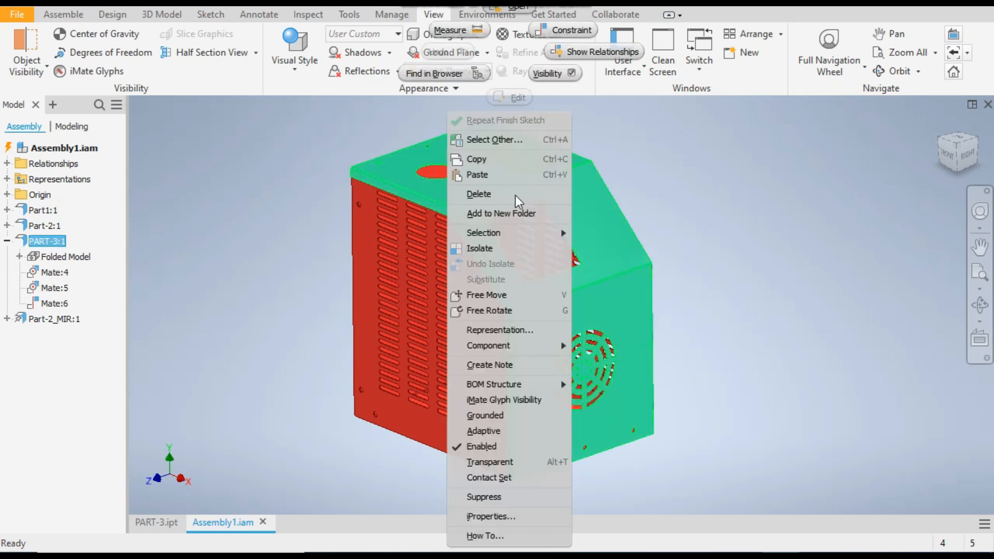
pyautogui.click(542, 71)
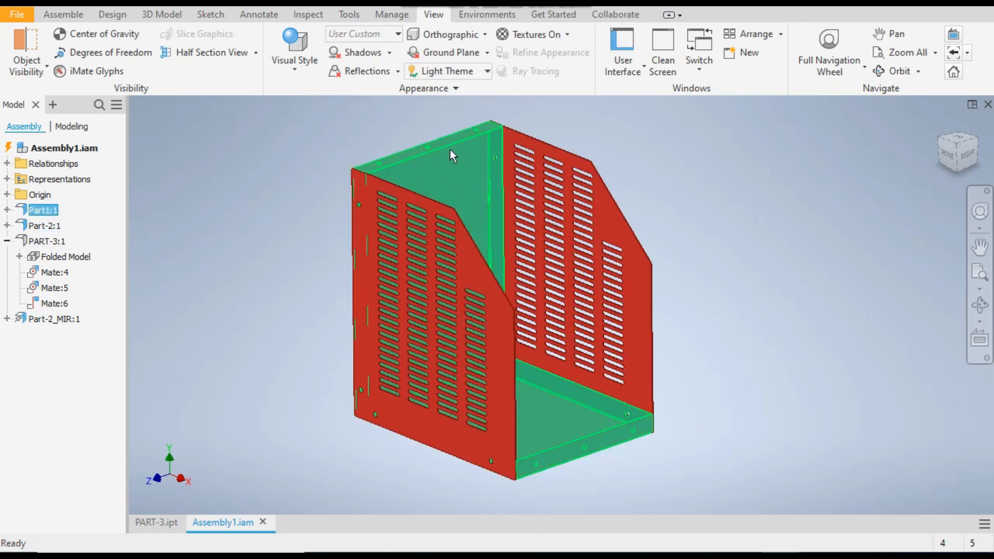
pyautogui.click(632, 142)
pyautogui.click(578, 178)
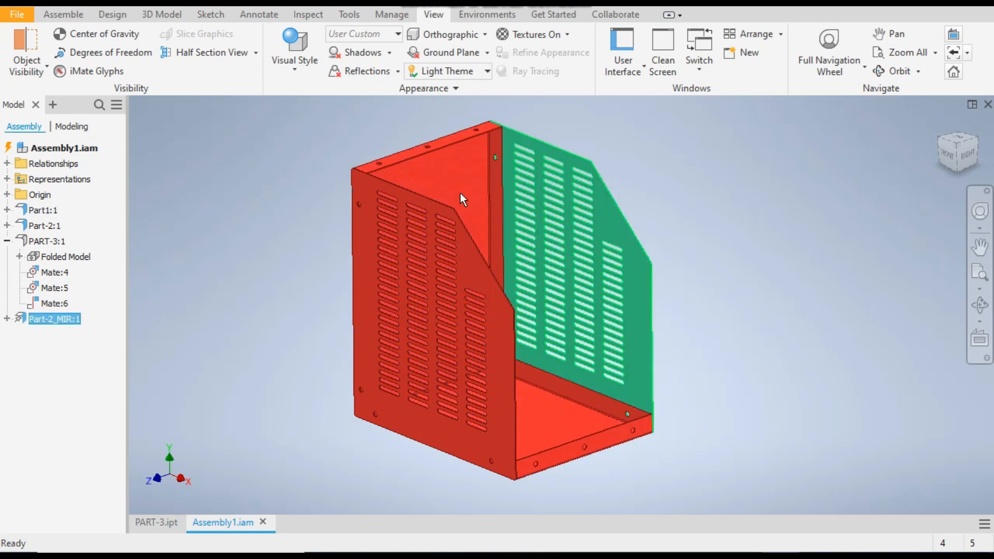
pyautogui.click(343, 137)
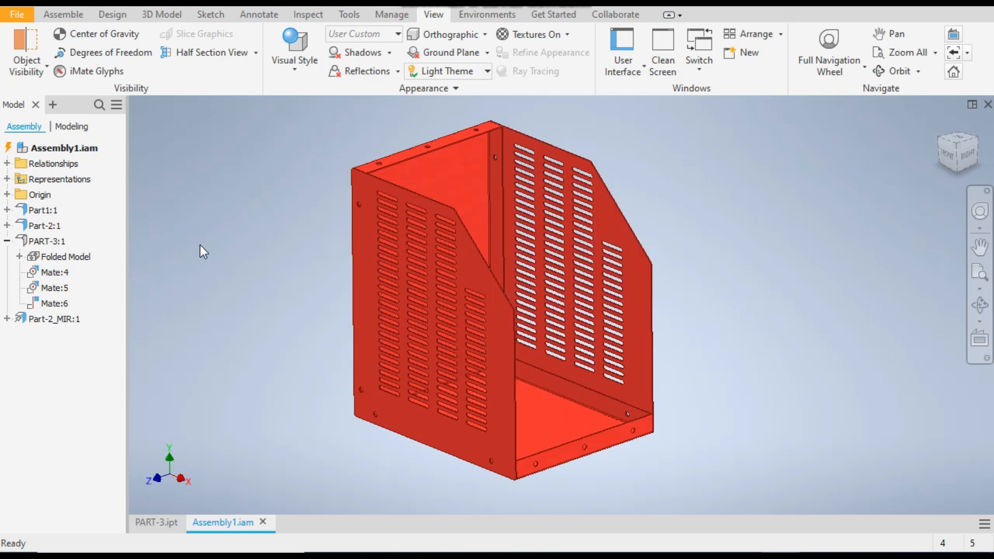
# Make the hidden PART-3 cover visible again in the assembly
pyautogui.rightClick(36, 241)
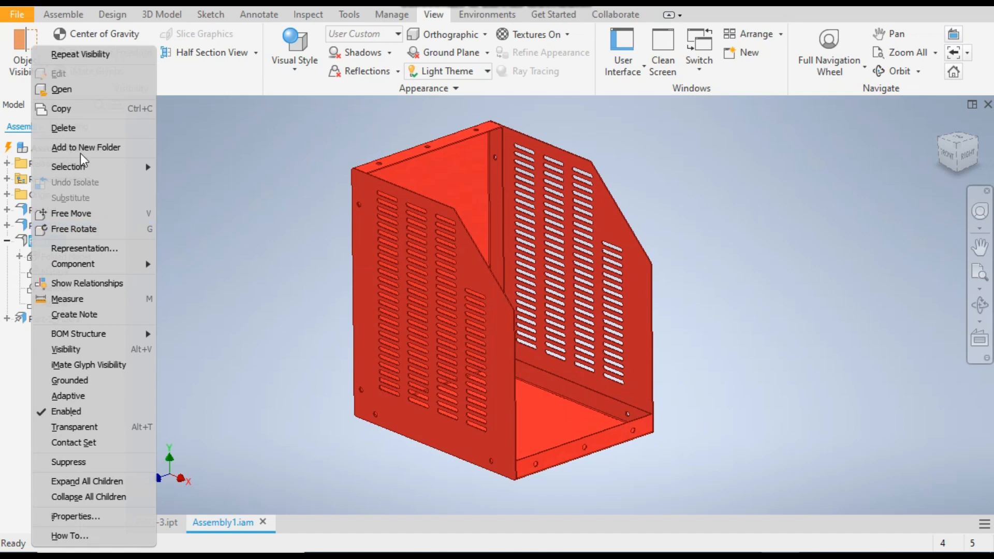
pyautogui.click(86, 353)
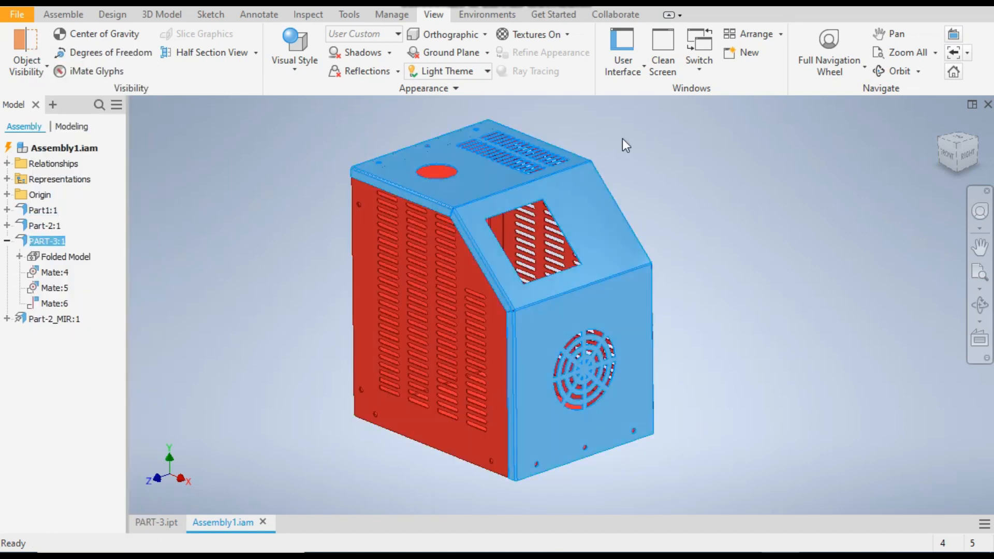
pyautogui.click(682, 186)
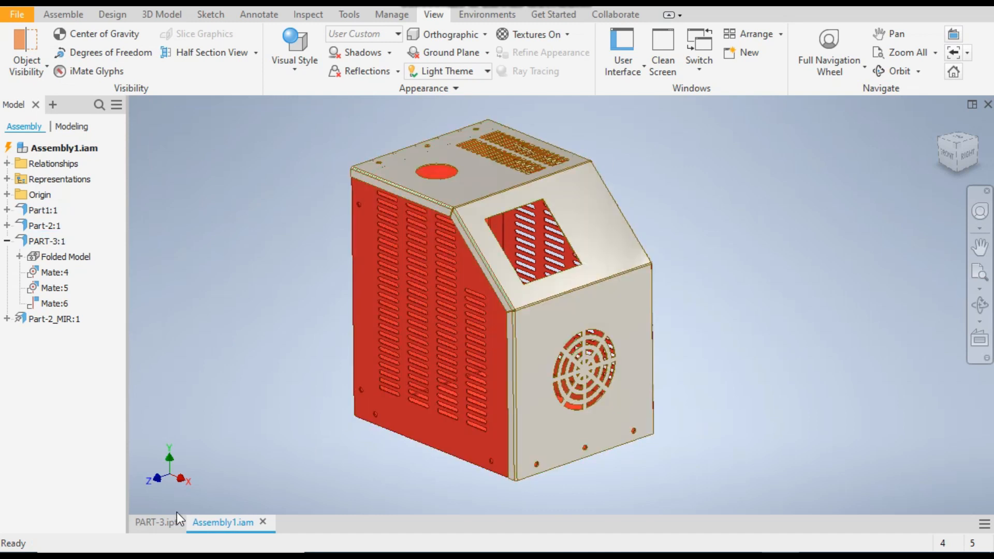
# View the finished PART-3 file and create a new part from the metric Sheet Metal (mm).ipt template
pyautogui.click(154, 521)
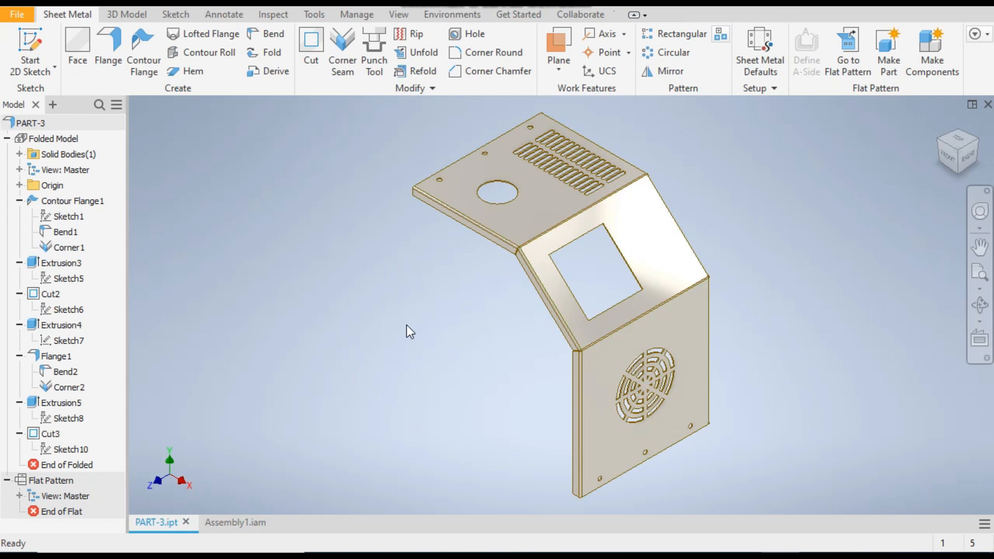
pyautogui.click(23, 13)
pyautogui.click(46, 74)
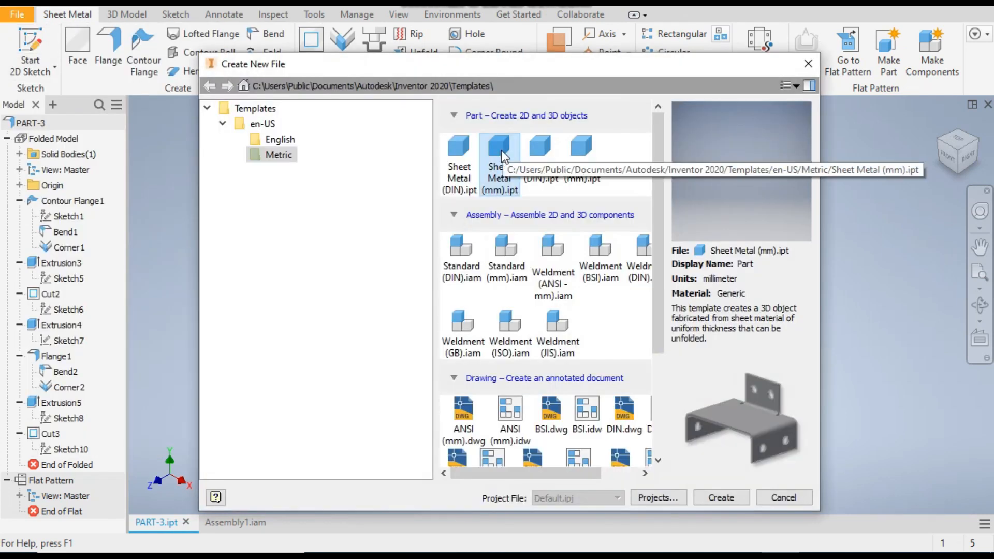
pyautogui.doubleClick(501, 150)
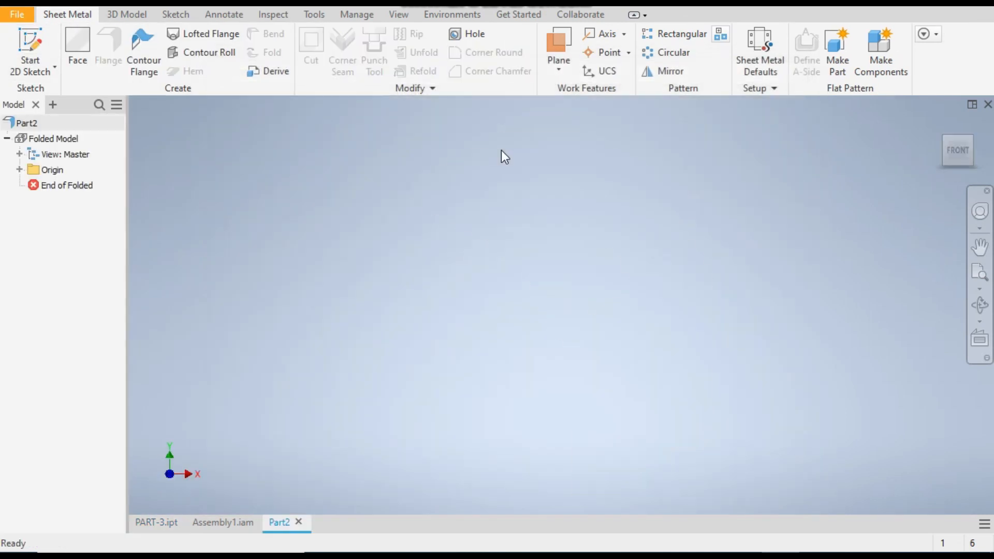
# Start a 2D sketch on the XY plane
pyautogui.click(33, 71)
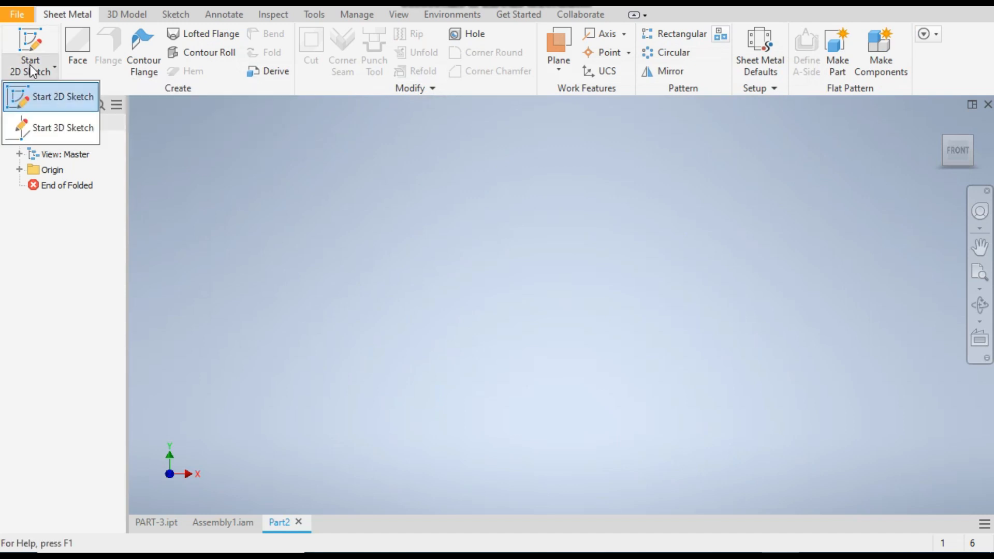
pyautogui.click(37, 101)
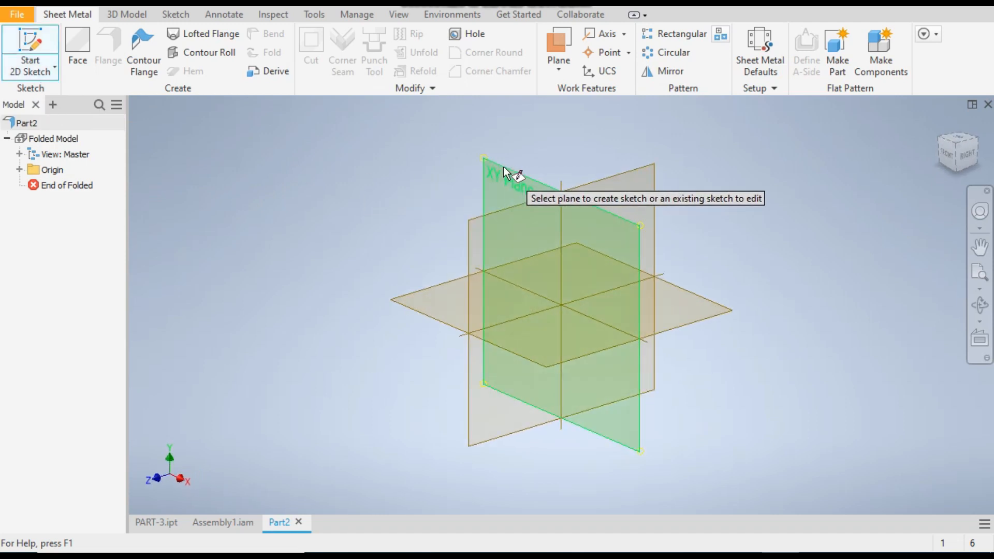
pyautogui.click(505, 169)
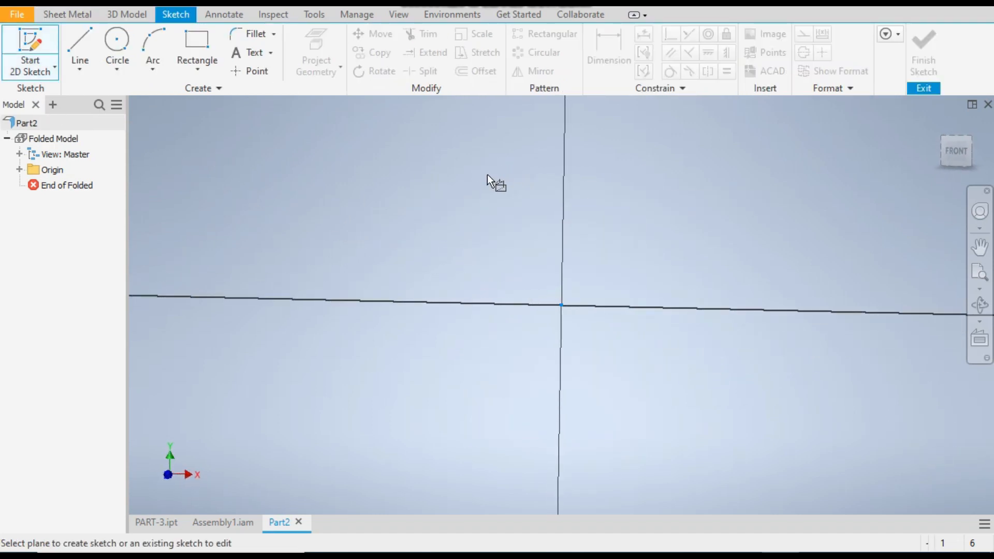
# Sketch an open profile from the vertical axis: a 21 mm horizontal line, a downward-sloping line, and a 14 mm vertical line to the horizontal axis
pyautogui.click(85, 36)
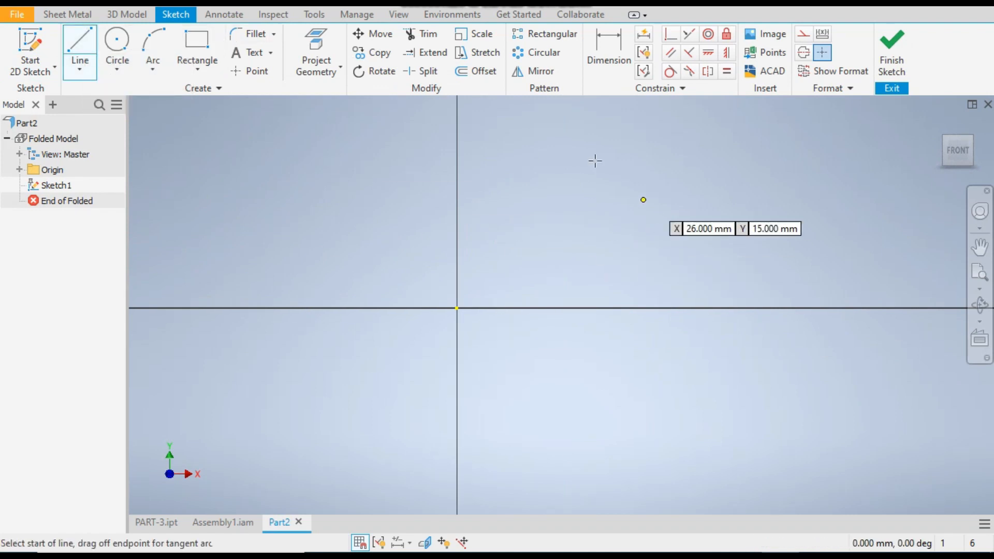
pyautogui.click(456, 142)
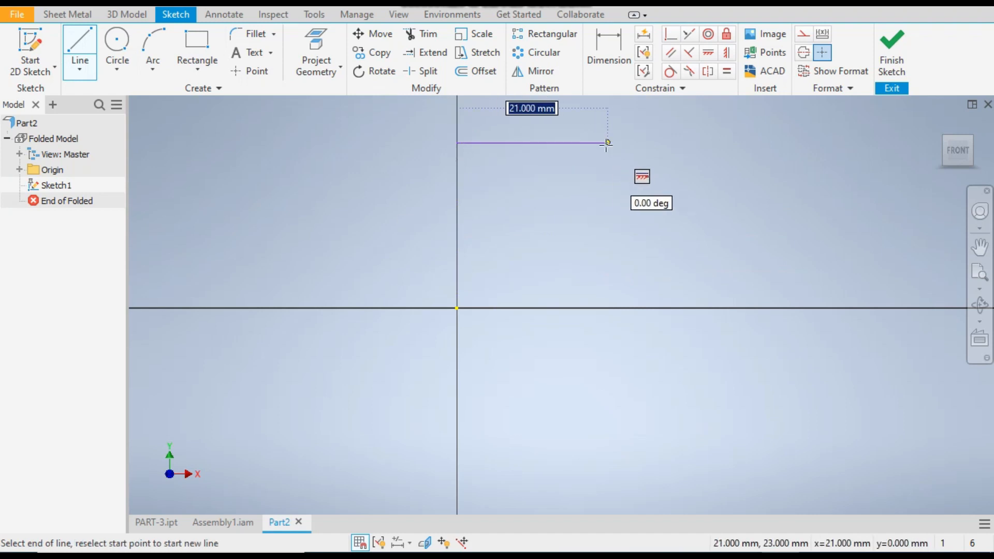
pyautogui.click(608, 144)
pyautogui.click(685, 207)
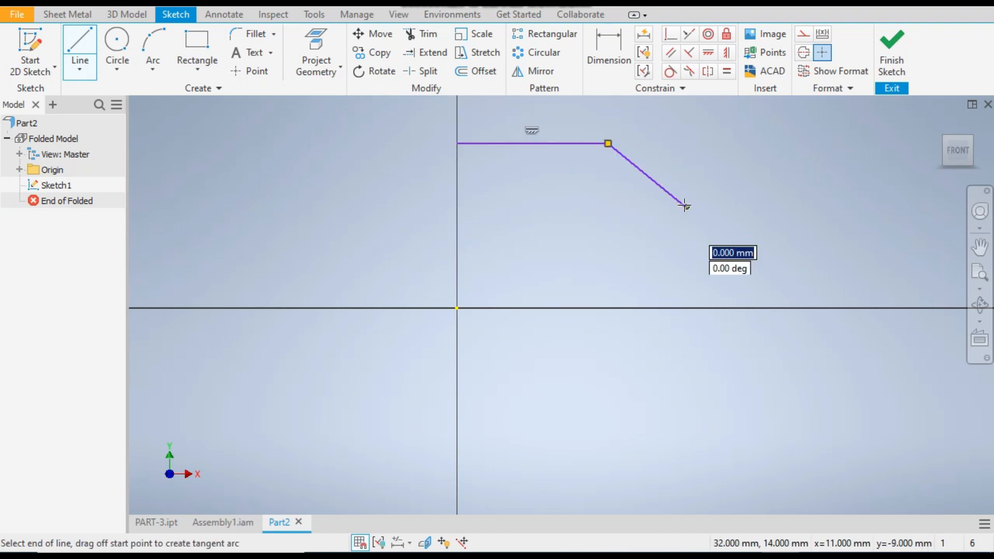
pyautogui.click(686, 308)
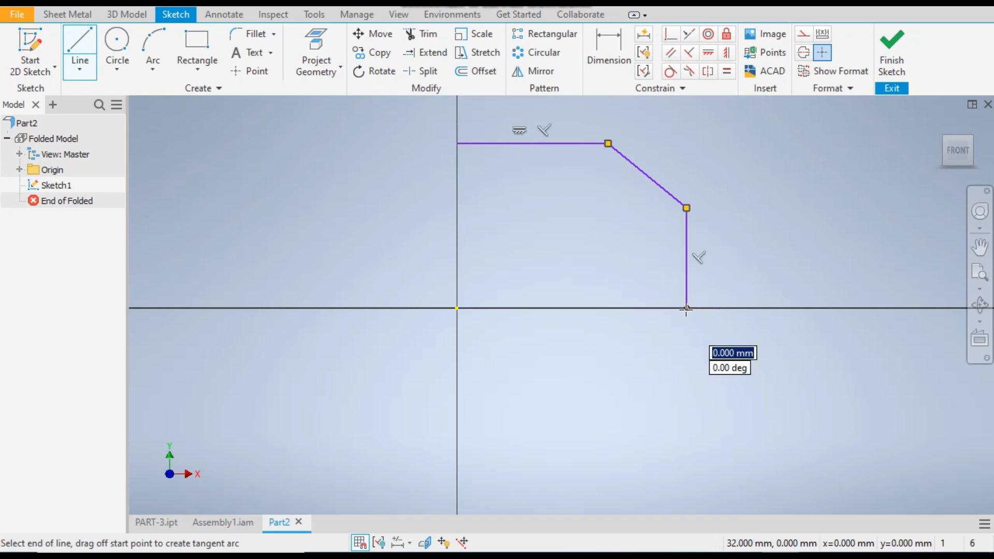
pyautogui.click(686, 309)
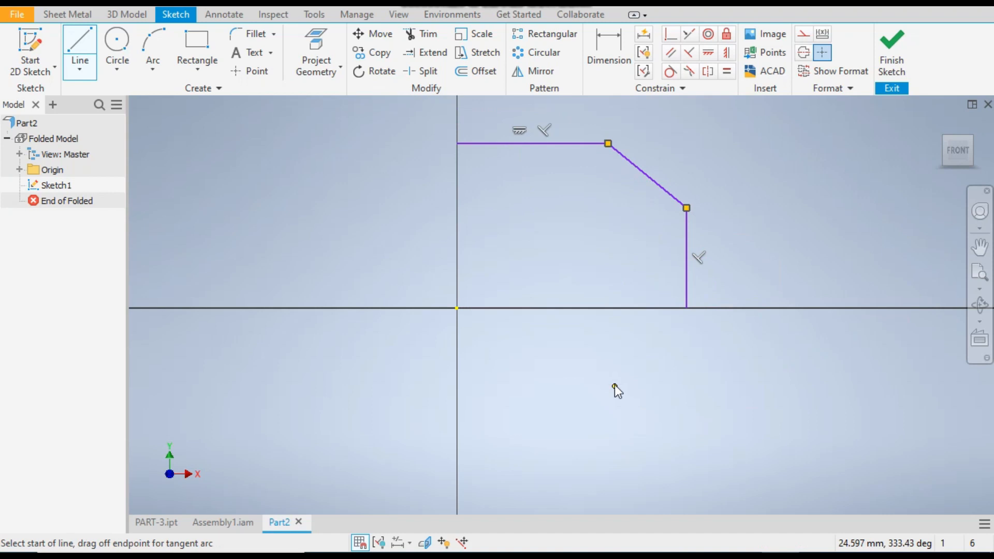
pyautogui.press('Escape')
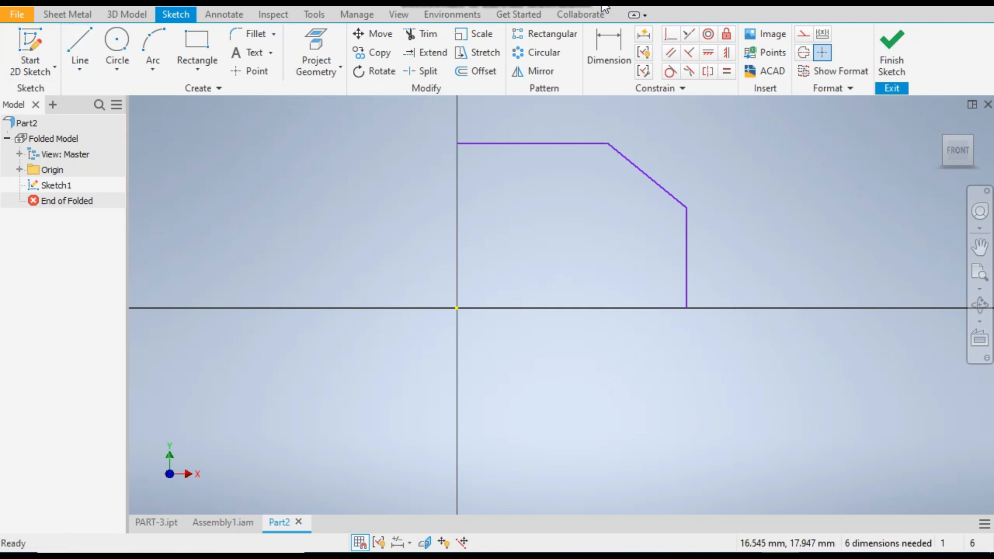
# Dimension the top horizontal line's length to 145 mm
pyautogui.click(601, 48)
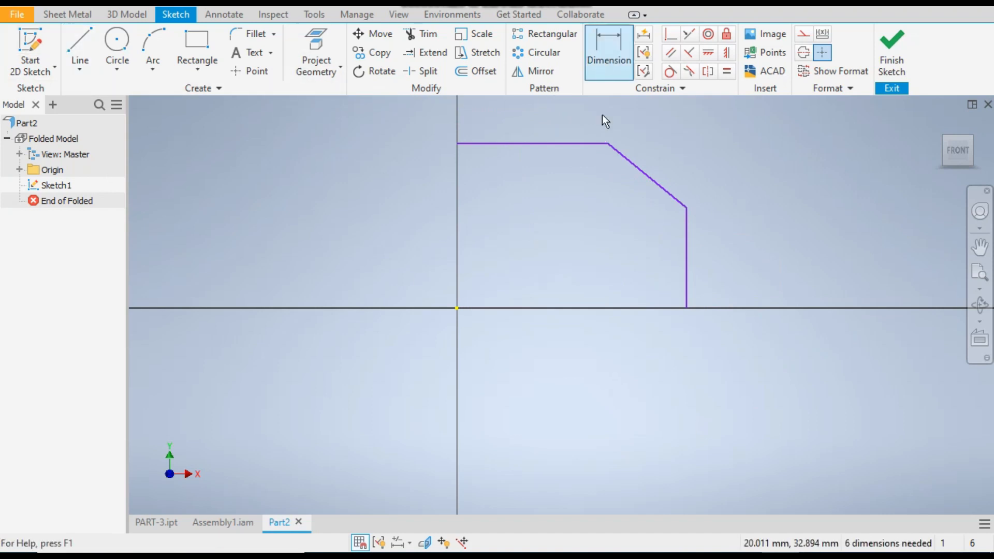
pyautogui.click(508, 144)
pyautogui.click(520, 181)
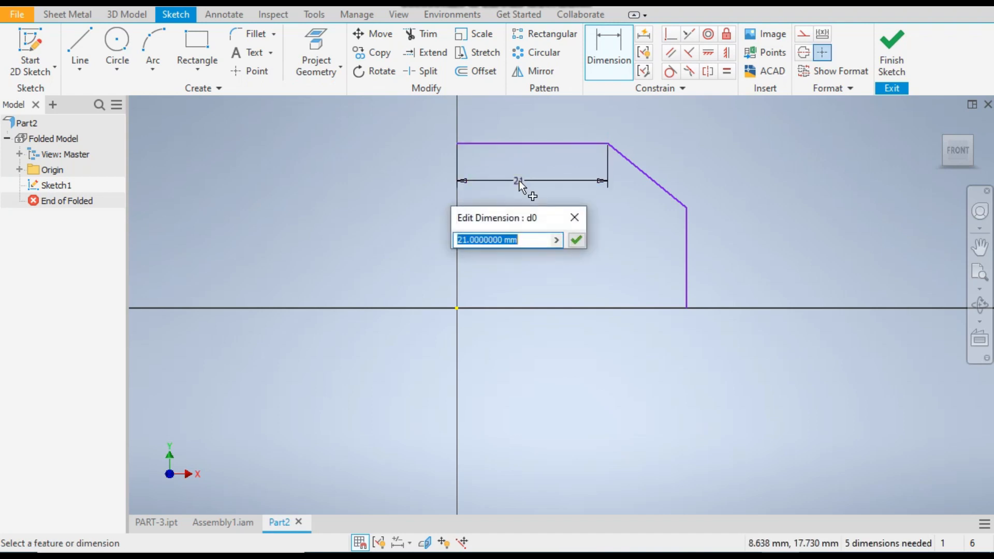
pyautogui.write('145')
pyautogui.press('Return')
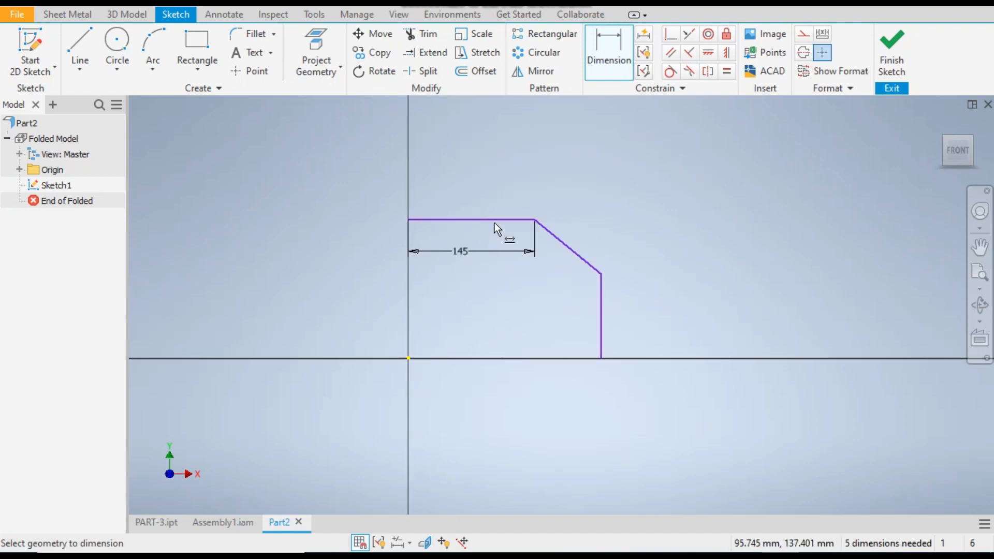
# Dimension the height of the top horizontal line above the origin to 255 mm
pyautogui.click(495, 219)
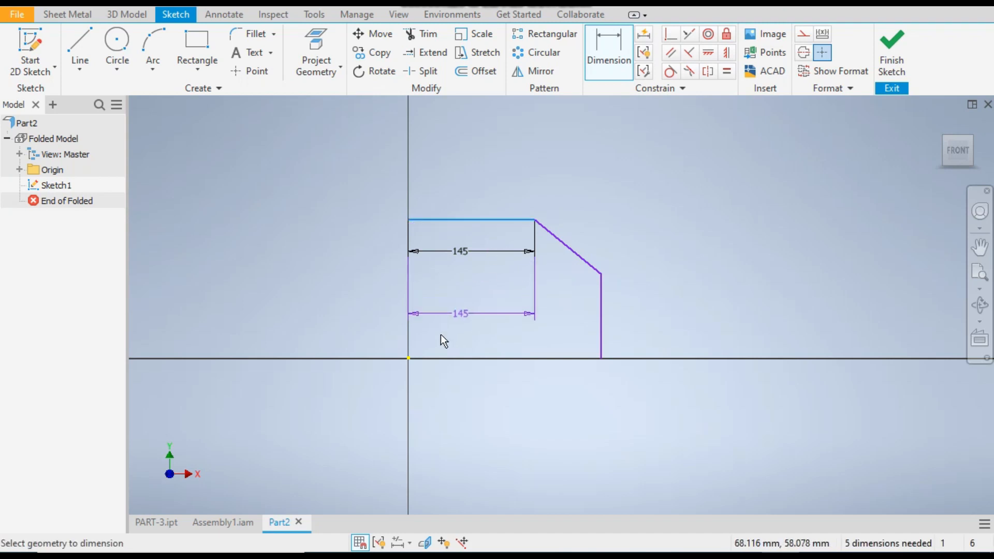
pyautogui.click(367, 319)
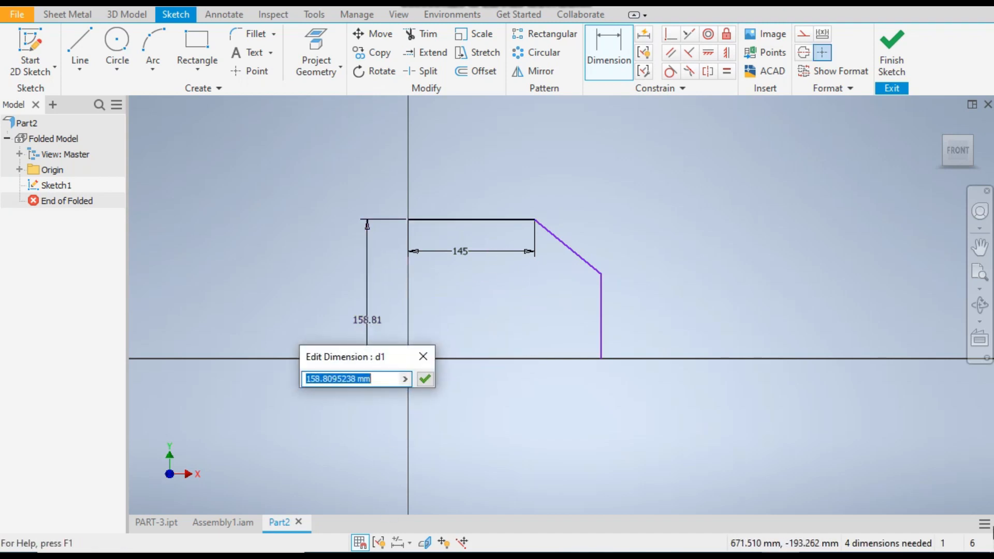
pyautogui.write('255')
pyautogui.press('Return')
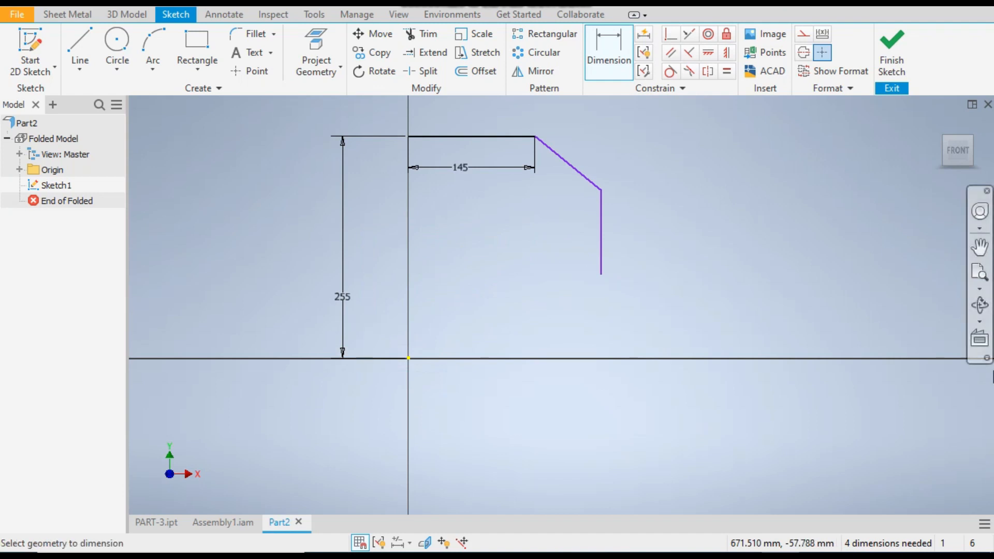
# Dimension the horizontal distance from the origin to the vertical line to 230 mm
pyautogui.click(600, 229)
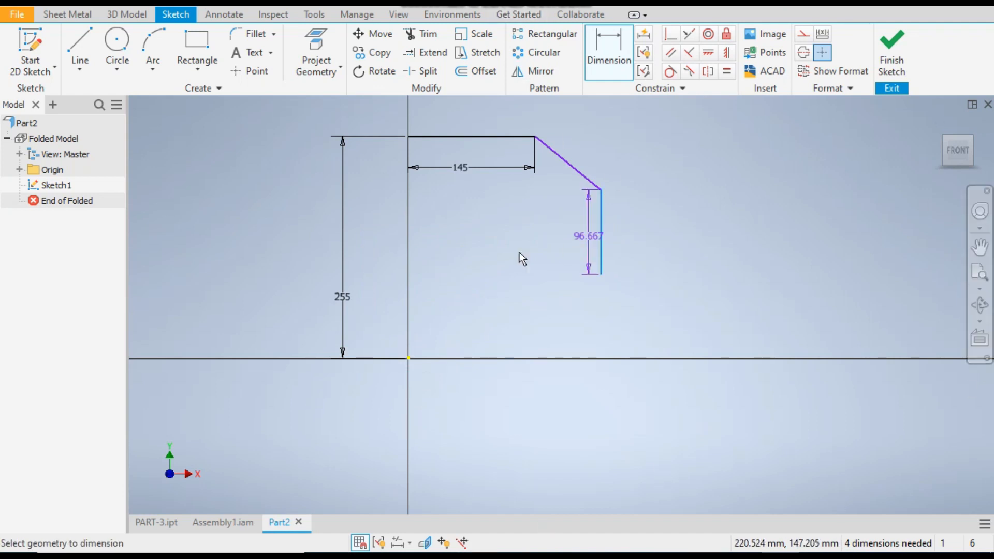
pyautogui.click(409, 358)
pyautogui.click(499, 403)
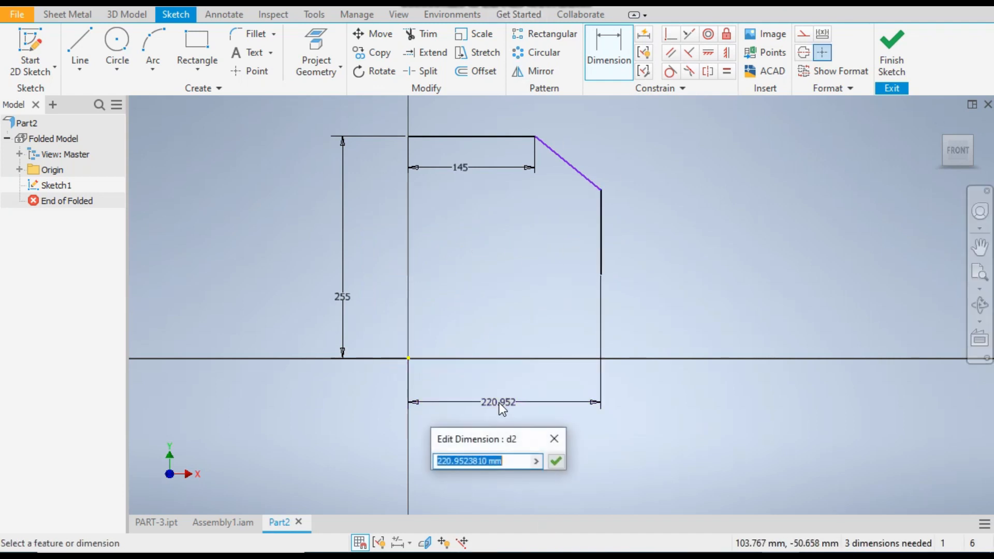
pyautogui.write('230')
pyautogui.press('Return')
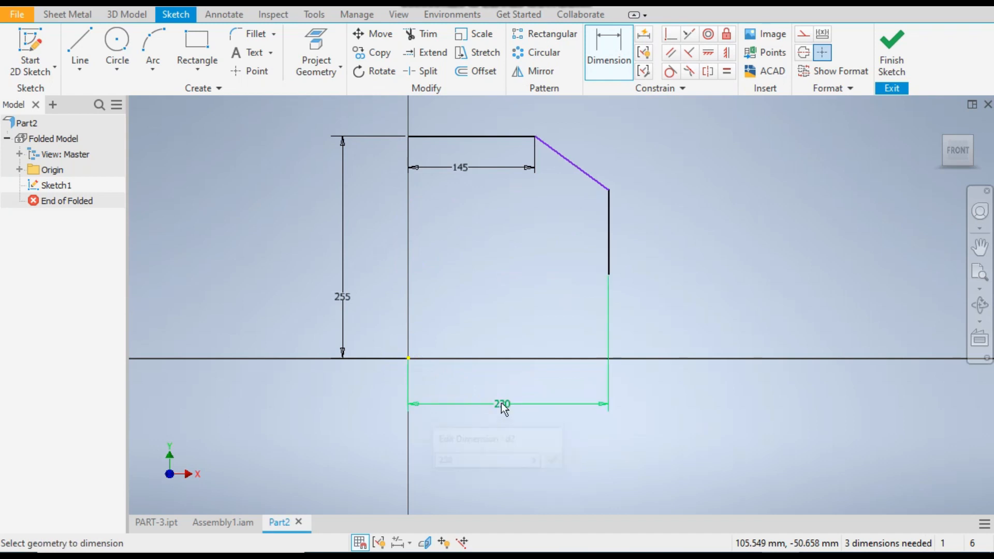
# Dimension the vertical height of the sloped line to 80 mm and finish dimensioning
pyautogui.click(564, 157)
pyautogui.click(623, 150)
pyautogui.write('80')
pyautogui.press('Return')
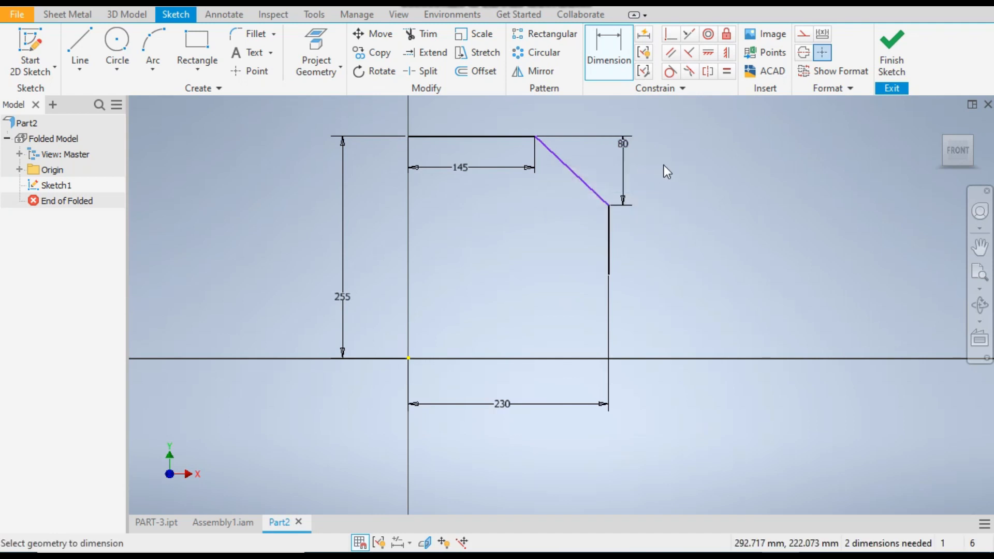
pyautogui.rightClick(719, 172)
pyautogui.click(765, 174)
# Align the vertical line's lower endpoint with the origin using a Horizontal constraint
pyautogui.moveTo(609, 274); pyautogui.dragTo(605, 340)
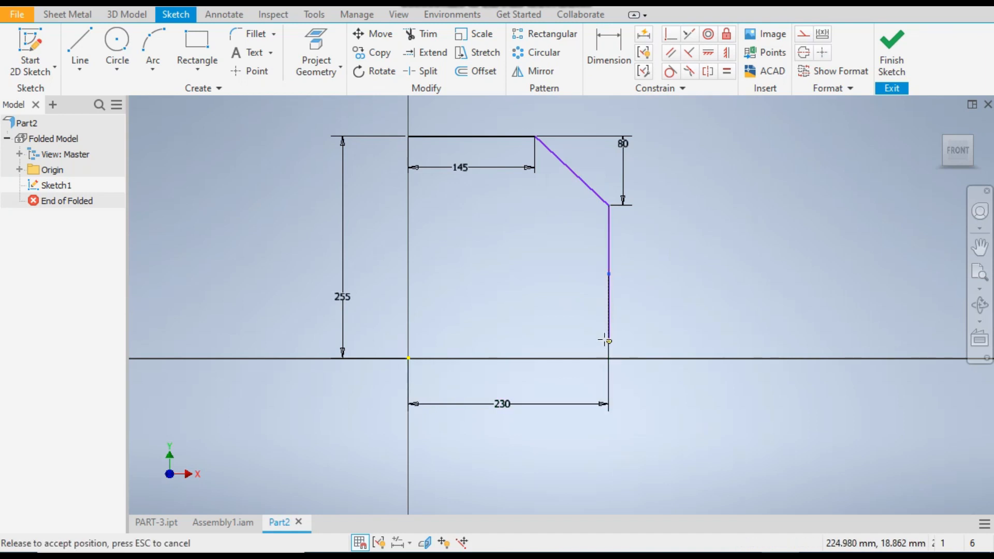
pyautogui.moveTo(602, 278); pyautogui.dragTo(605, 285)
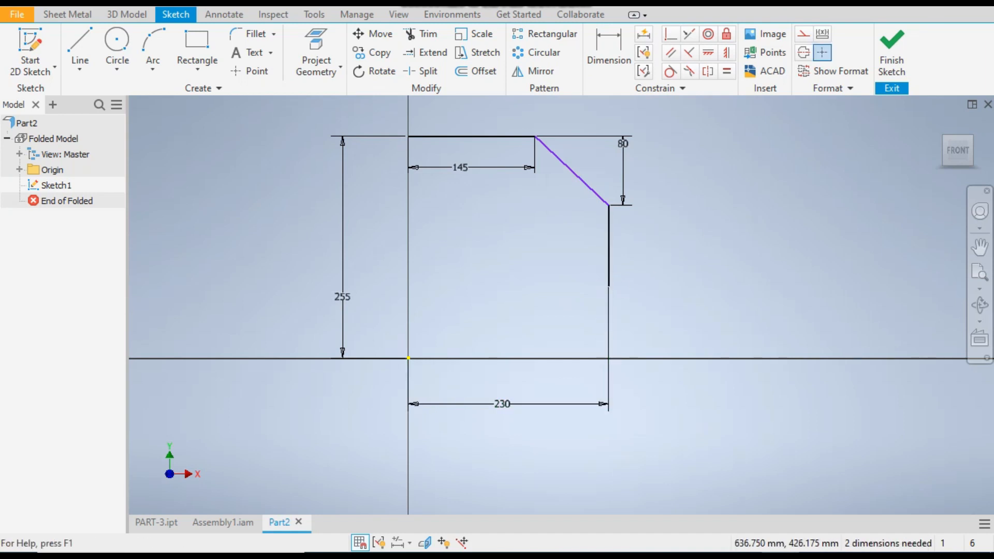
pyautogui.click(711, 56)
pyautogui.click(609, 288)
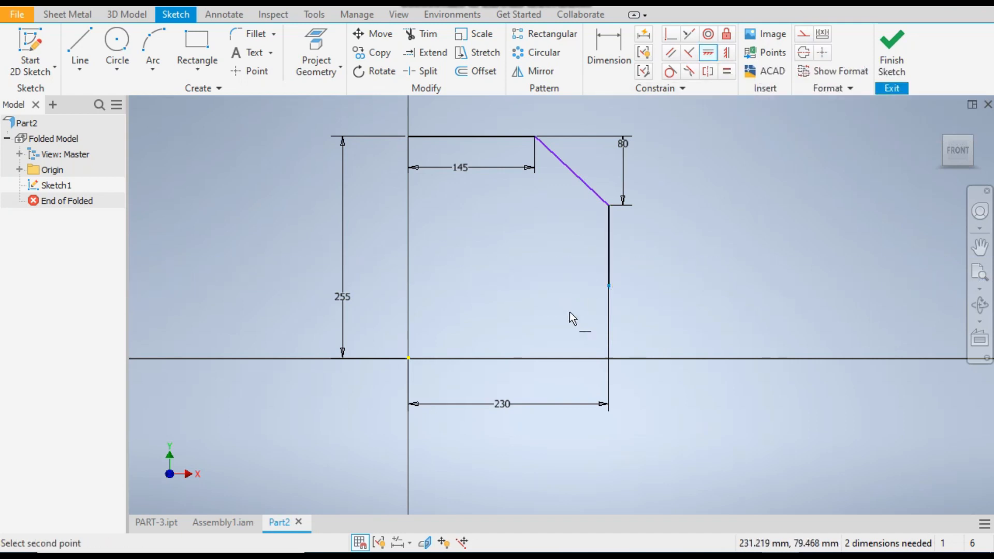
pyautogui.click(407, 357)
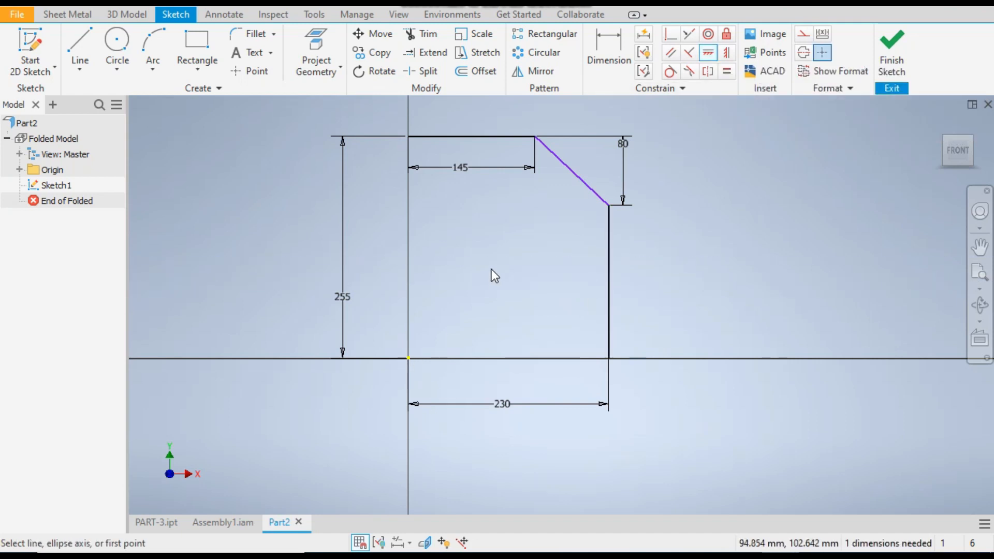
pyautogui.rightClick(492, 269)
pyautogui.click(541, 269)
# Align the top horizontal line's free endpoint with the sketch origin using a Vertical constraint
pyautogui.moveTo(561, 168)
pyautogui.mouseDown()
pyautogui.moveTo(621, 150)
pyautogui.moveTo(569, 165)
pyautogui.moveTo(605, 135)
pyautogui.moveTo(530, 251)
pyautogui.mouseUp()
pyautogui.moveTo(404, 153); pyautogui.dragTo(345, 216)
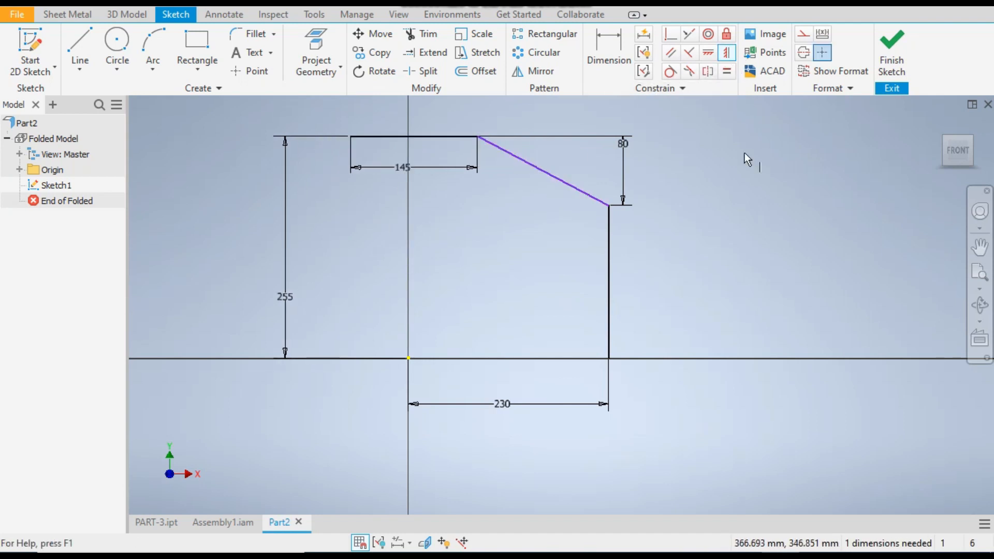
pyautogui.click(351, 137)
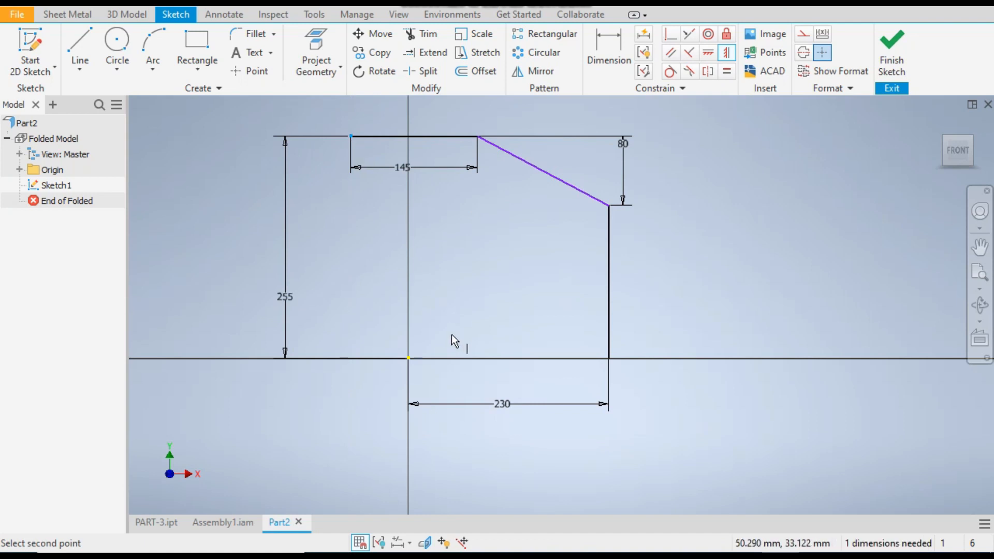
pyautogui.click(408, 358)
pyautogui.rightClick(486, 277)
pyautogui.click(538, 271)
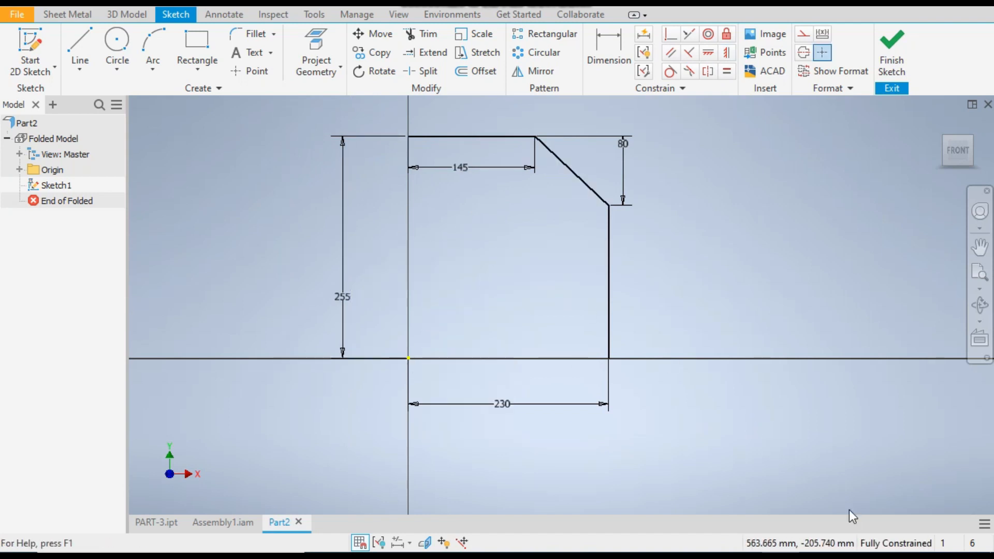
# Start a Contour Flange from the profile sketch and flip its offset direction to the outer side of the profile
pyautogui.click(75, 15)
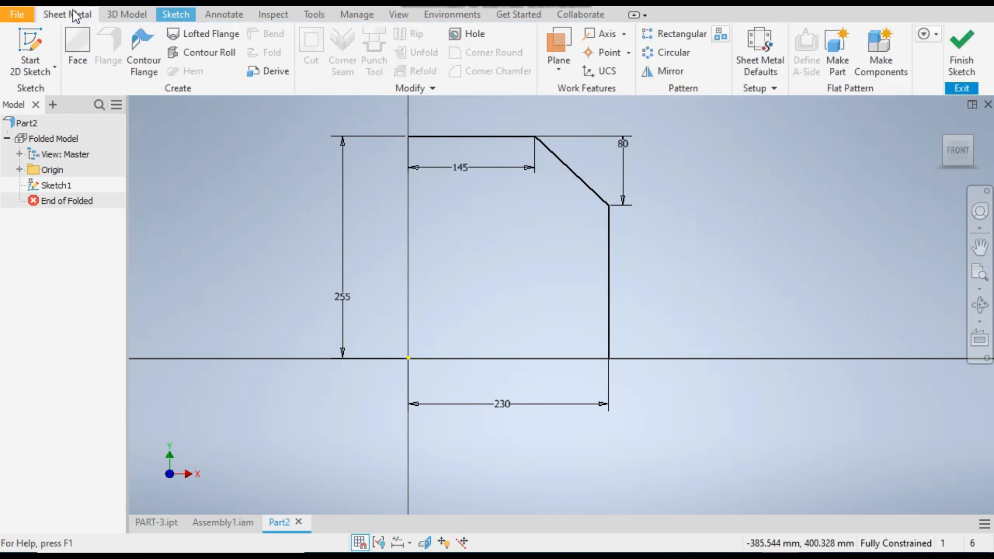
pyautogui.click(144, 51)
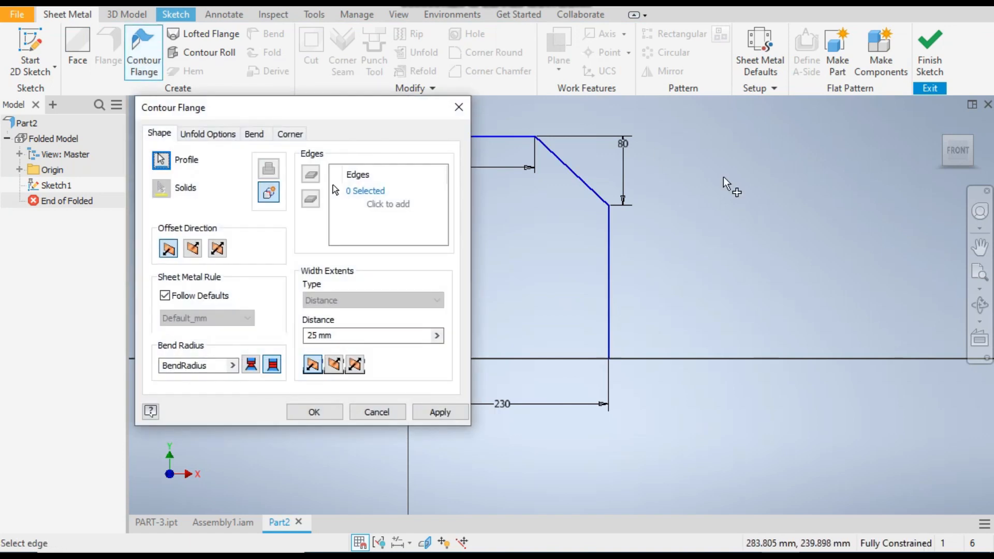
pyautogui.click(945, 138)
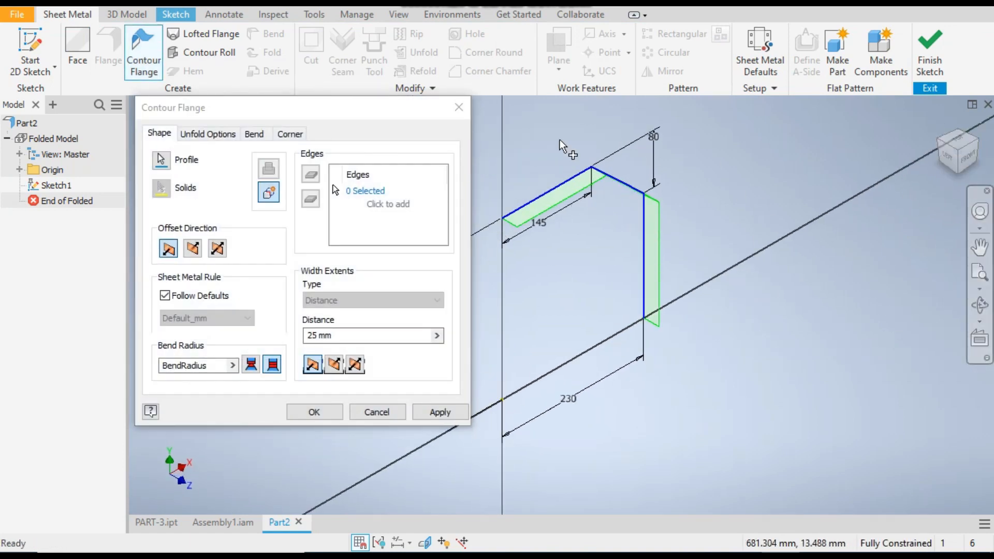
pyautogui.scroll(3, 492, 194)
pyautogui.scroll(-3, 553, 223)
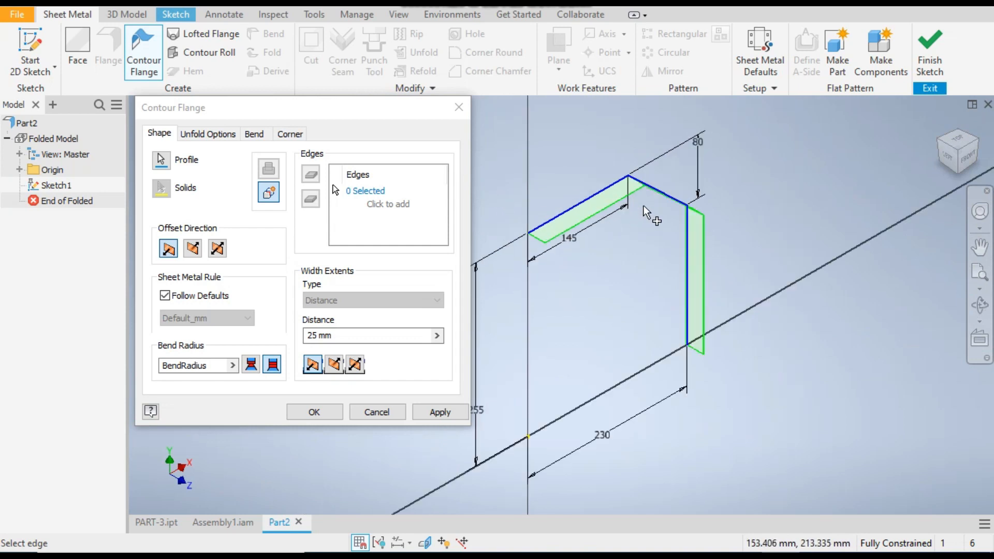
pyautogui.click(942, 151)
pyautogui.scroll(3, 554, 184)
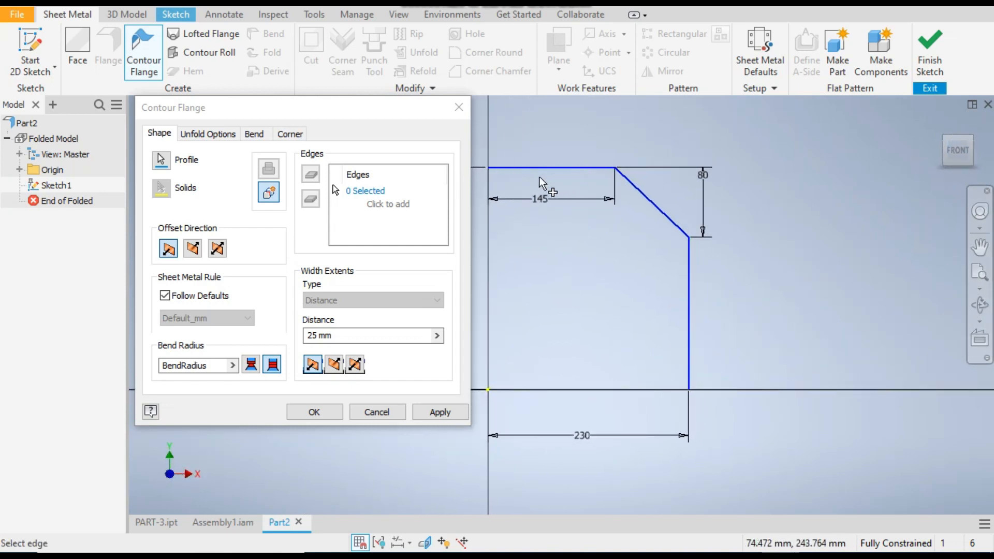
pyautogui.scroll(4, 683, 163)
pyautogui.scroll(3, 657, 196)
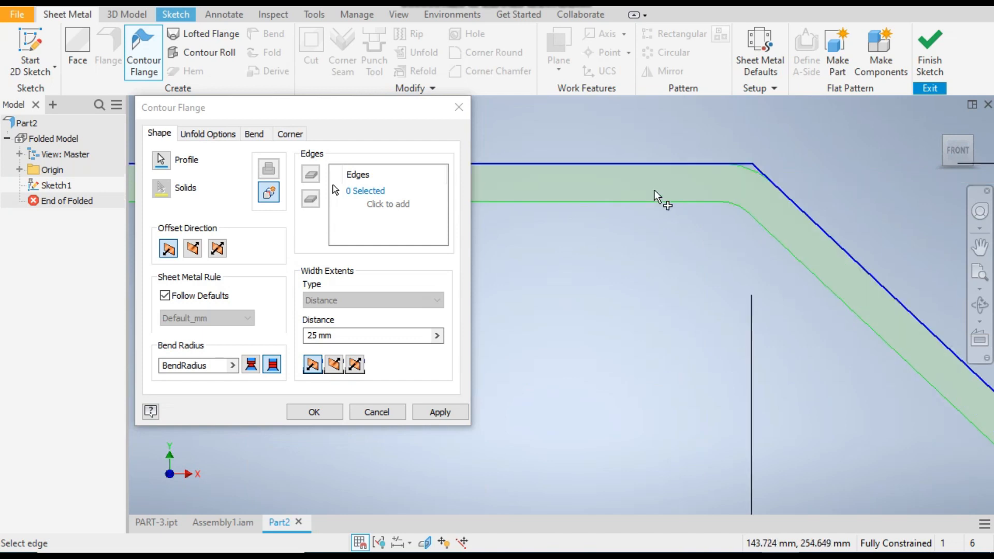
pyautogui.scroll(-2, 569, 226)
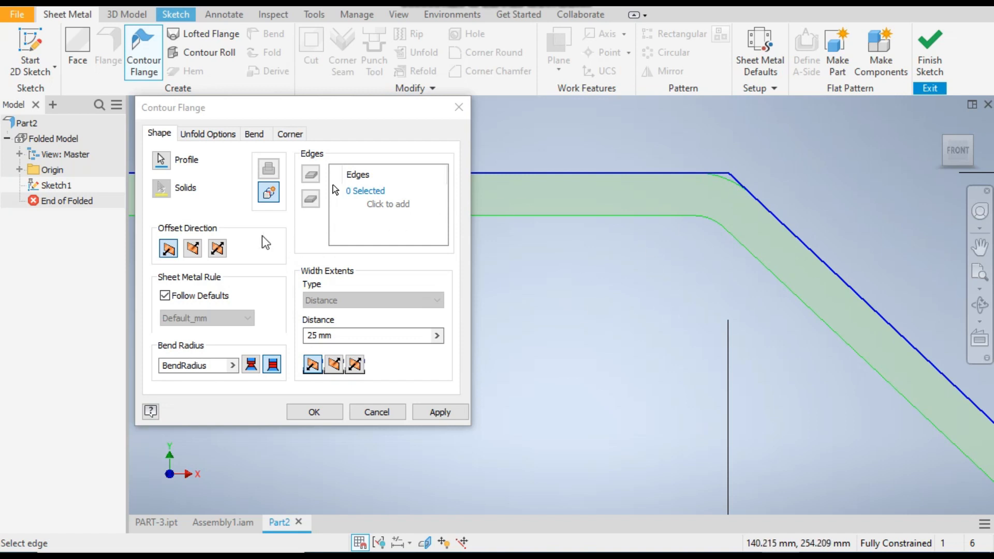
pyautogui.click(194, 249)
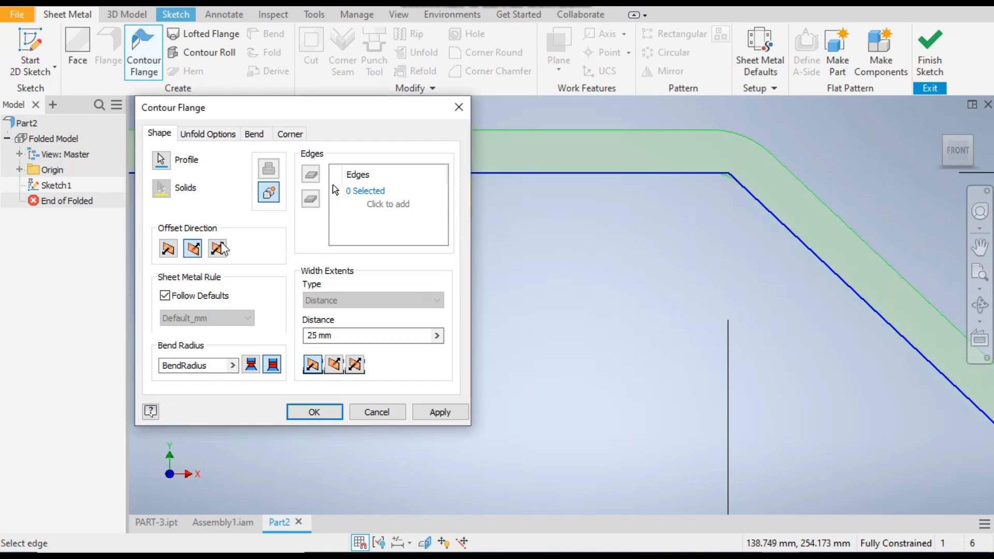
pyautogui.scroll(-5, 637, 165)
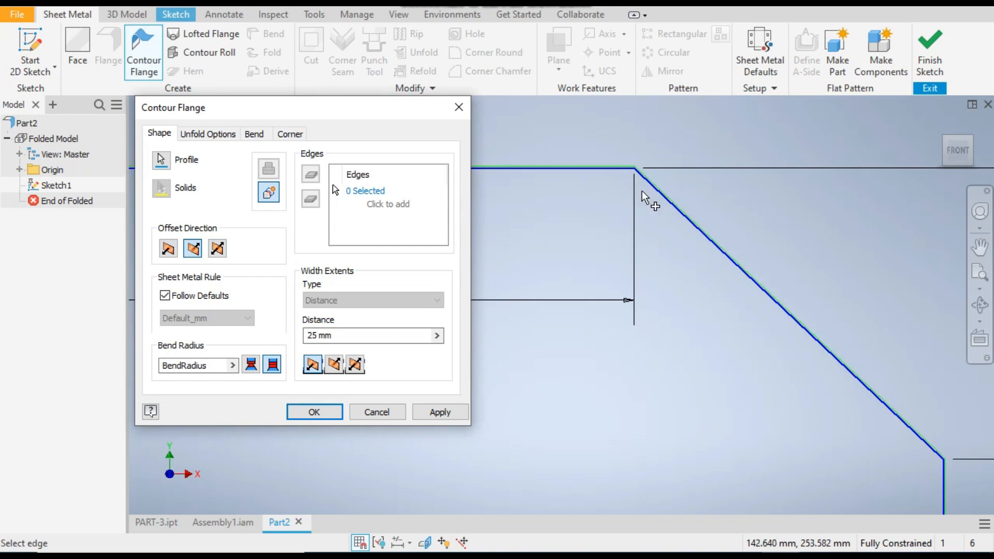
pyautogui.scroll(8, 616, 165)
pyautogui.scroll(-7, 575, 170)
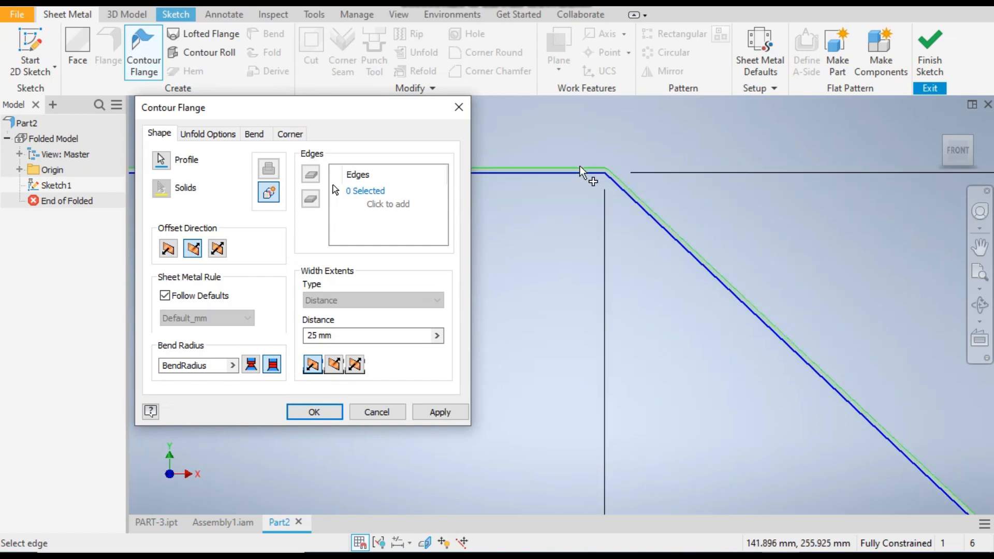
# Set the contour flange width to 175 mm, extend it symmetrically about the sketch plane, and create it
pyautogui.click(940, 125)
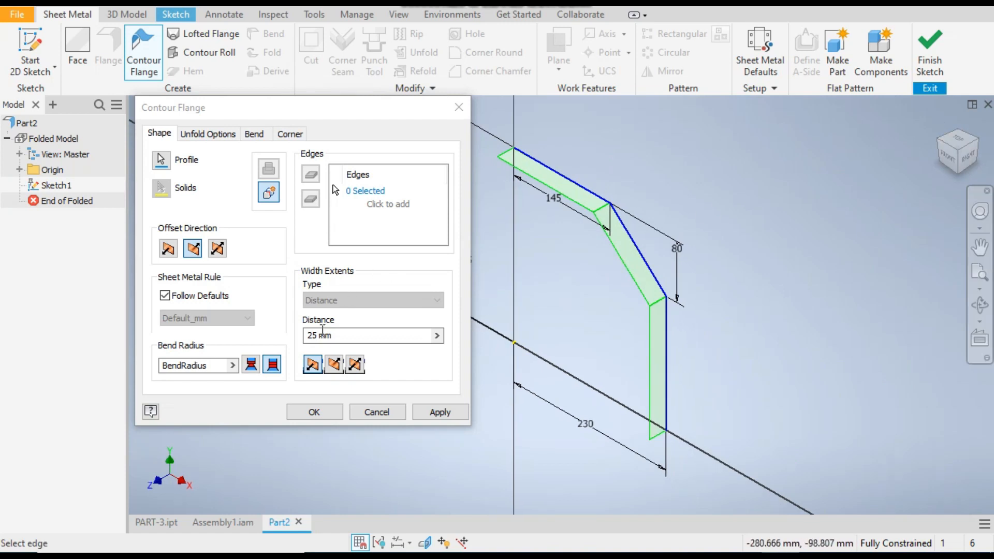
pyautogui.click(318, 335)
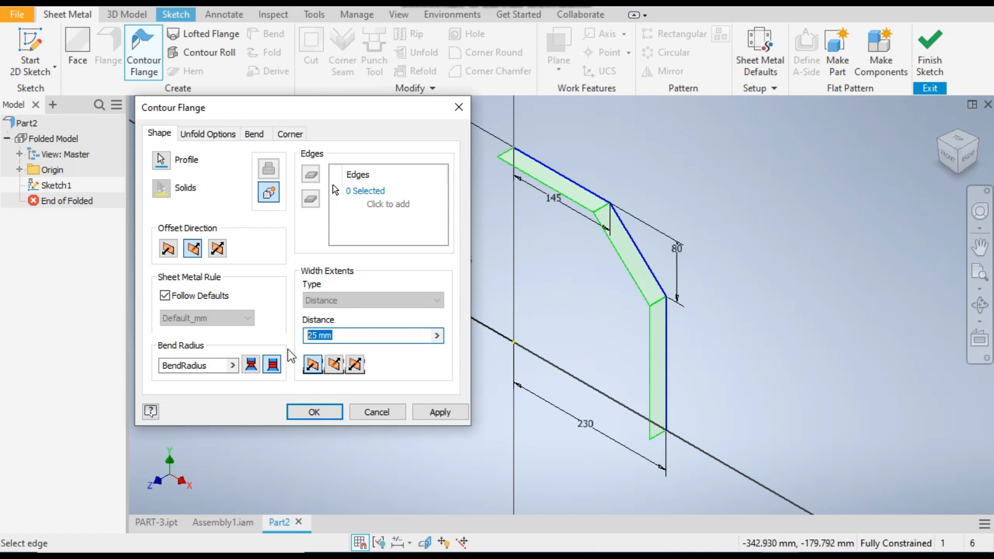
pyautogui.write('175')
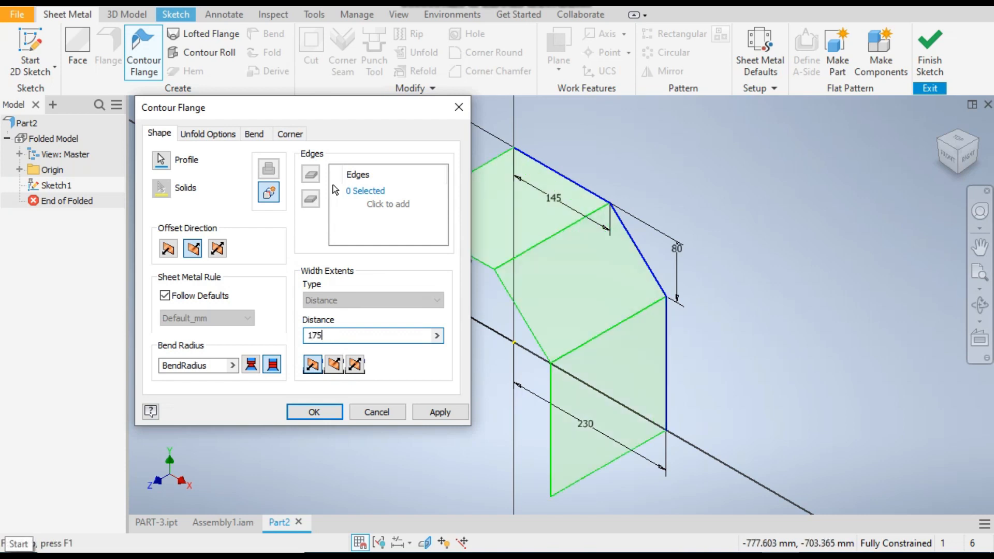
pyautogui.click(355, 364)
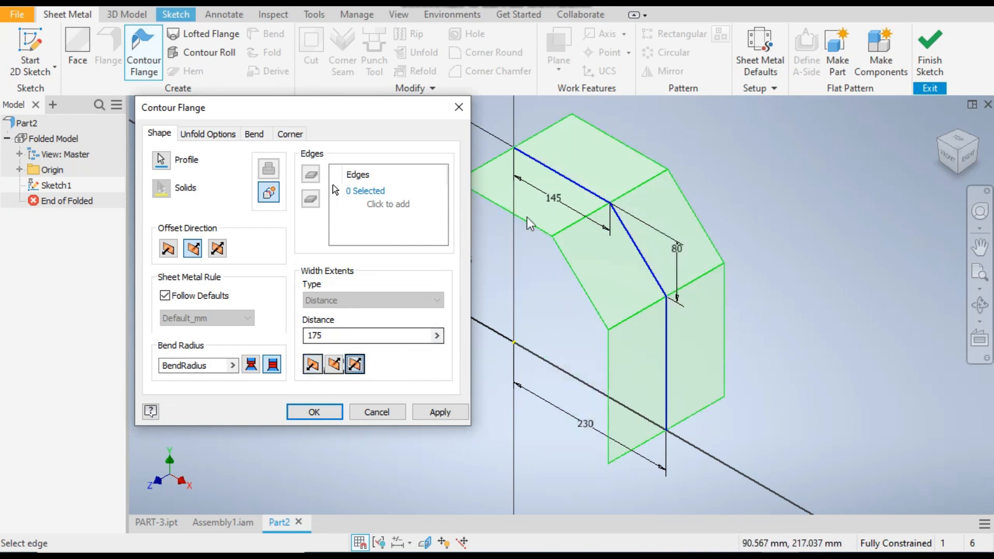
pyautogui.click(314, 412)
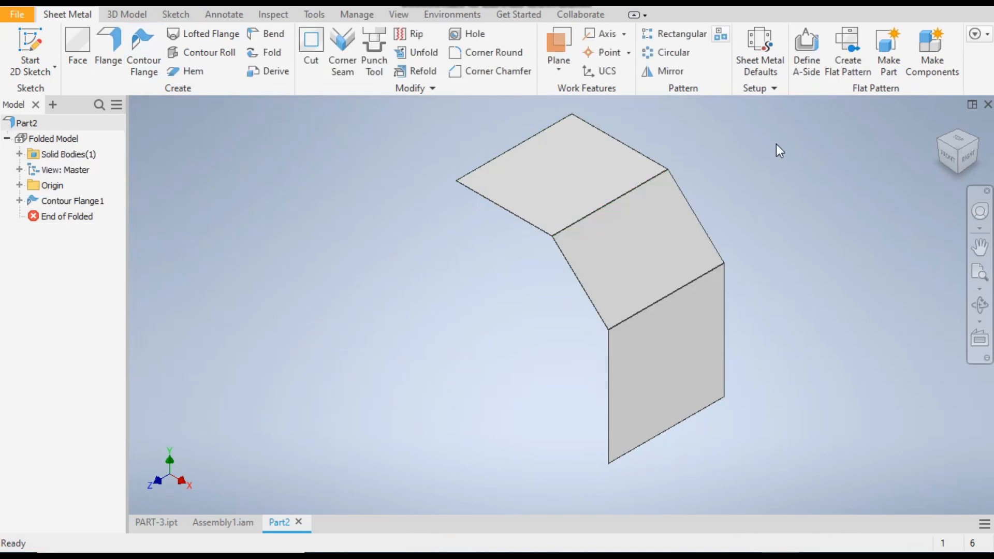
# Override the sheet metal rule's thickness in the Sheet Metal Defaults and set it to 1 mm
pyautogui.click(946, 155)
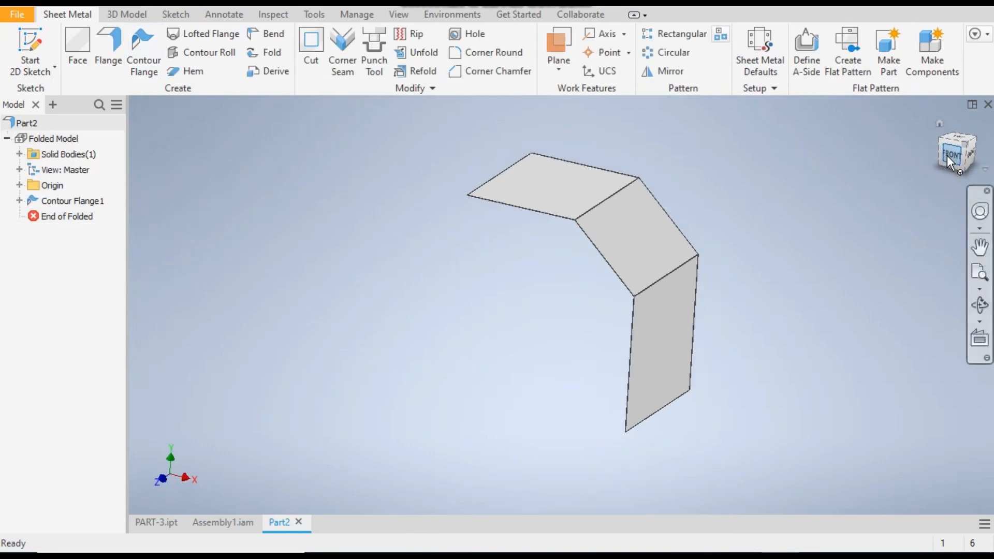
pyautogui.scroll(4, 575, 220)
pyautogui.scroll(-2, 578, 208)
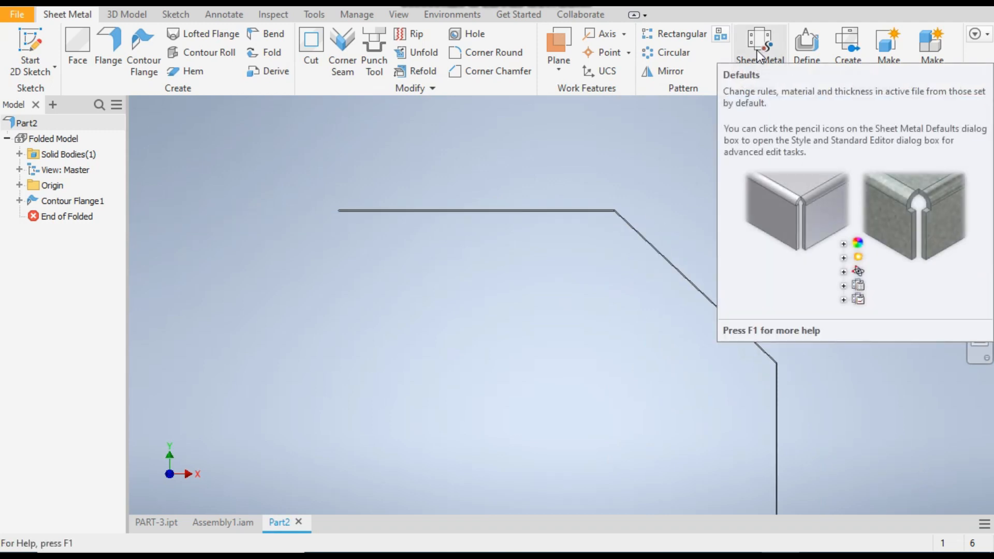
pyautogui.click(765, 77)
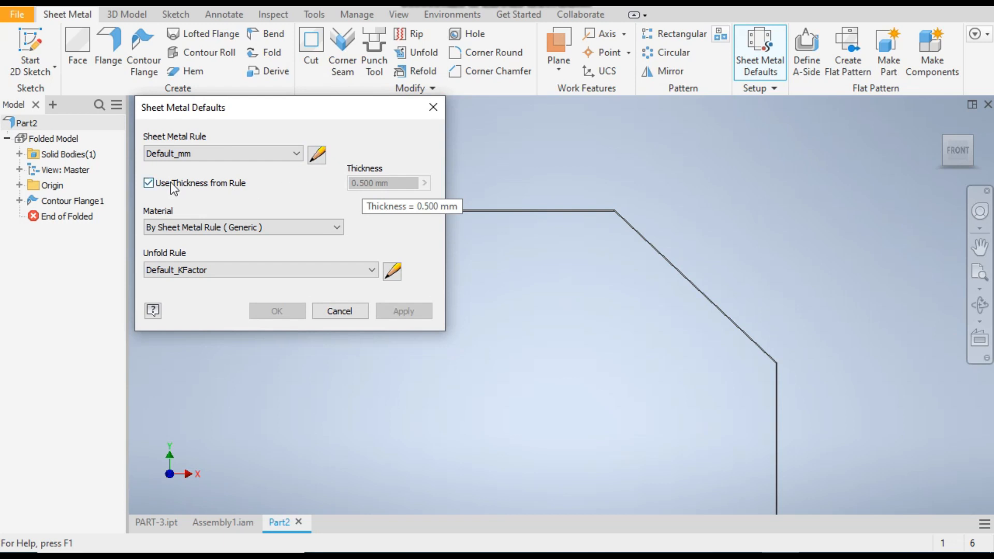
pyautogui.click(148, 183)
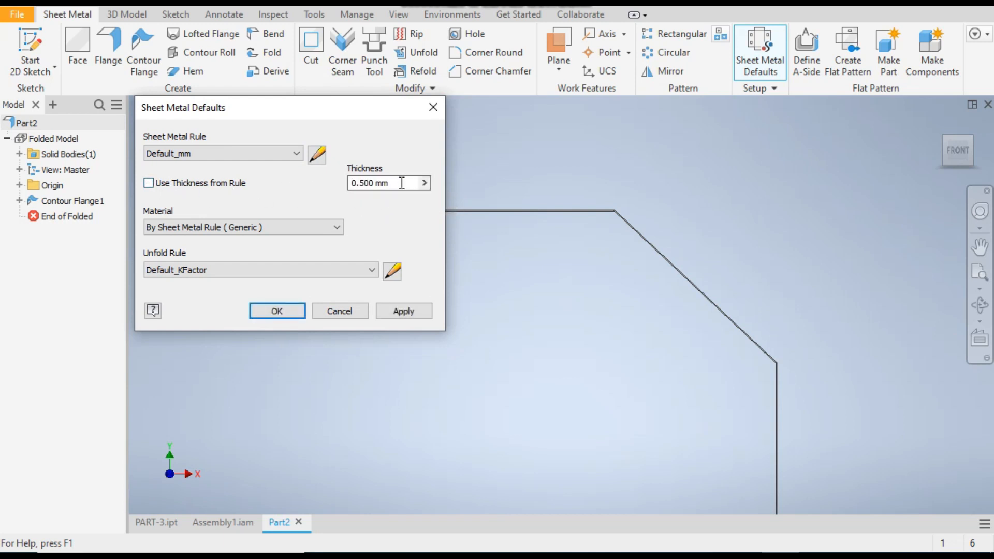
pyautogui.moveTo(402, 183); pyautogui.dragTo(352, 185)
pyautogui.write('1')
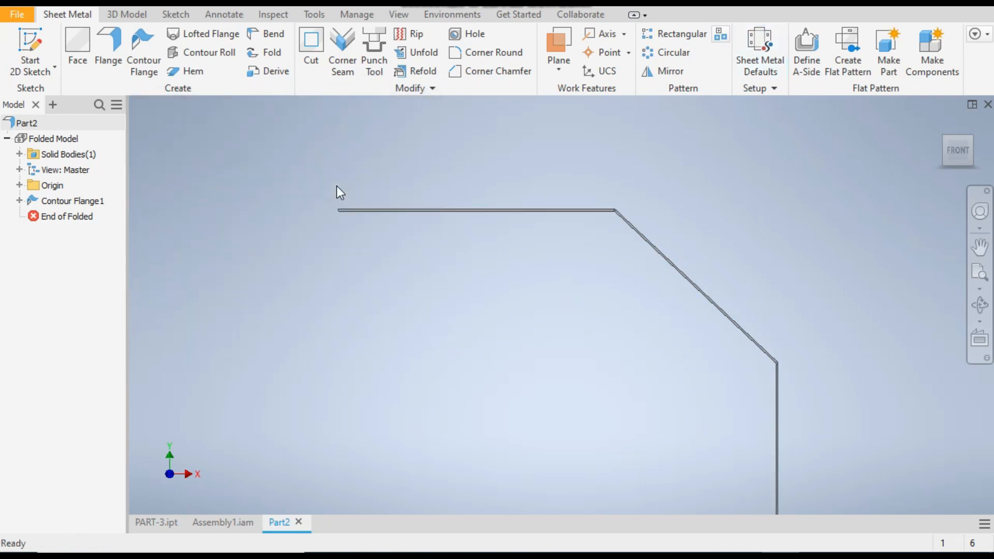
# Create a new sketch on the outer face of the cover's horizontal top panel
pyautogui.scroll(-5, 361, 197)
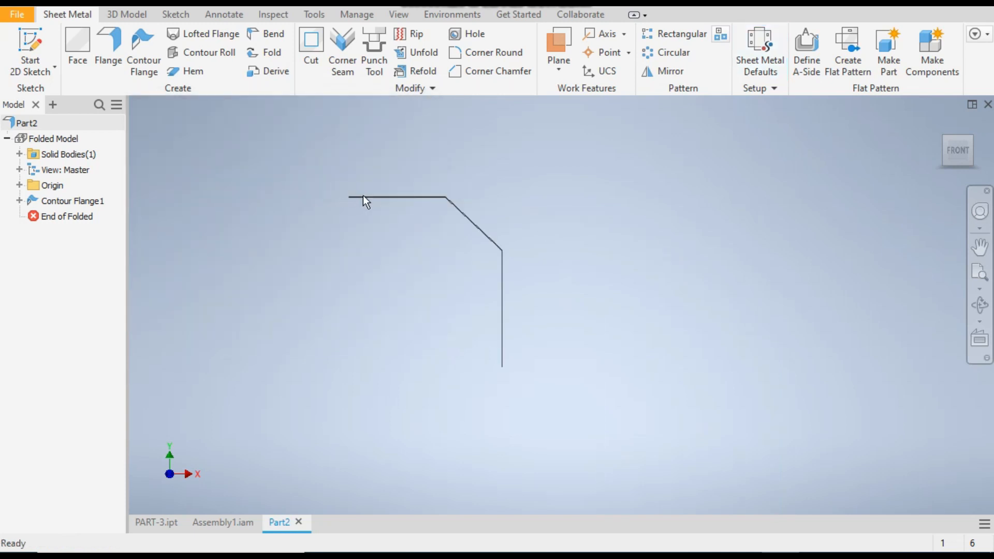
pyautogui.scroll(3, 406, 212)
pyautogui.scroll(4, 266, 176)
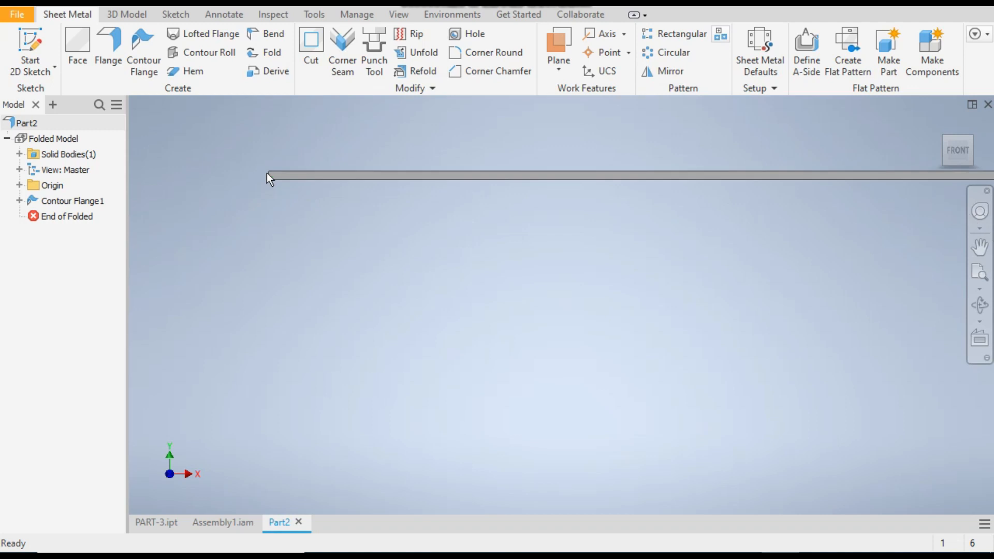
pyautogui.scroll(-2, 274, 216)
pyautogui.scroll(-2, 287, 215)
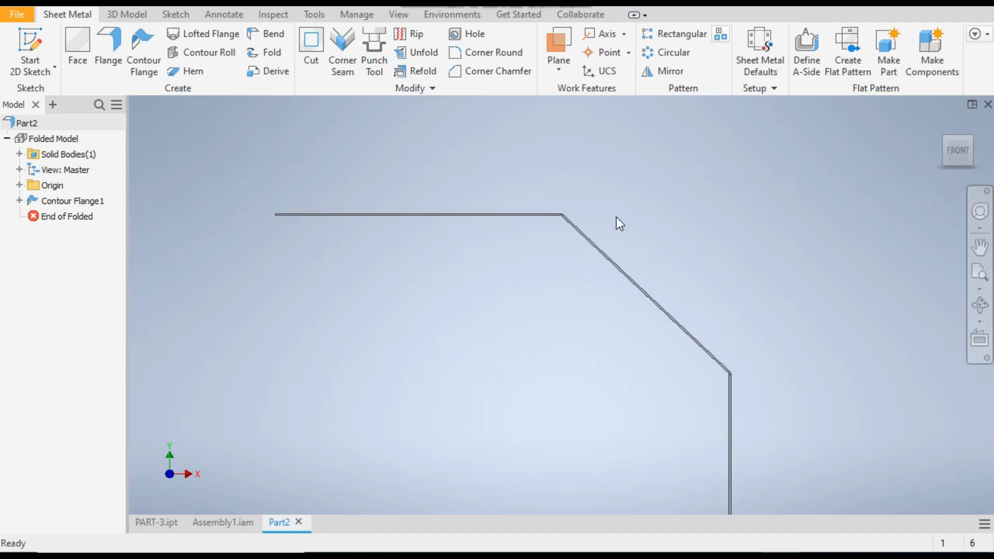
pyautogui.scroll(-2, 599, 173)
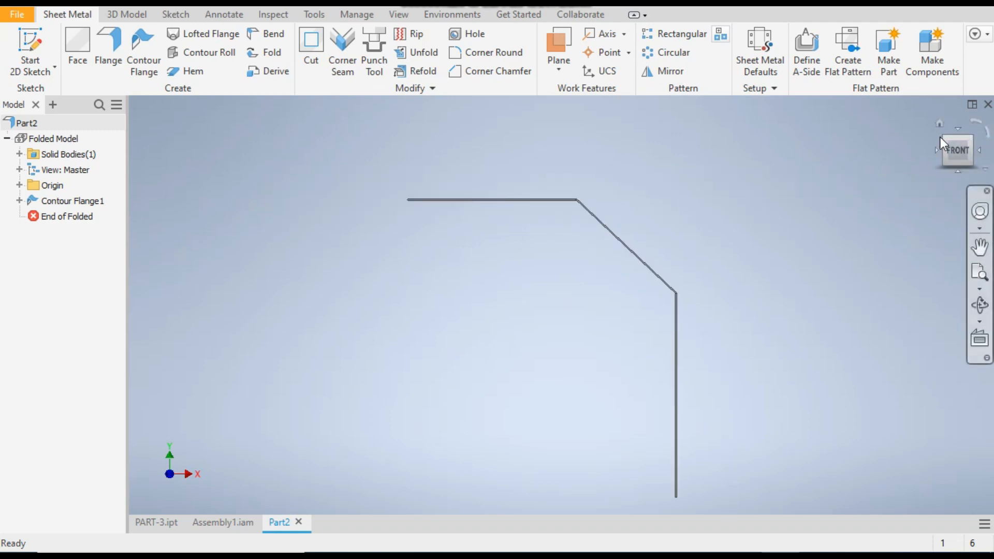
pyautogui.click(971, 138)
pyautogui.click(524, 218)
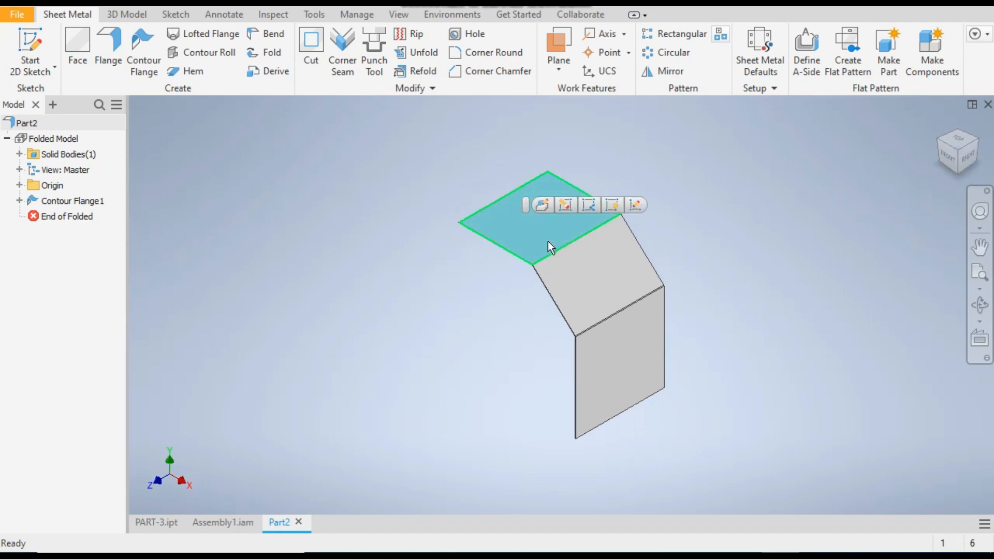
pyautogui.rightClick(507, 216)
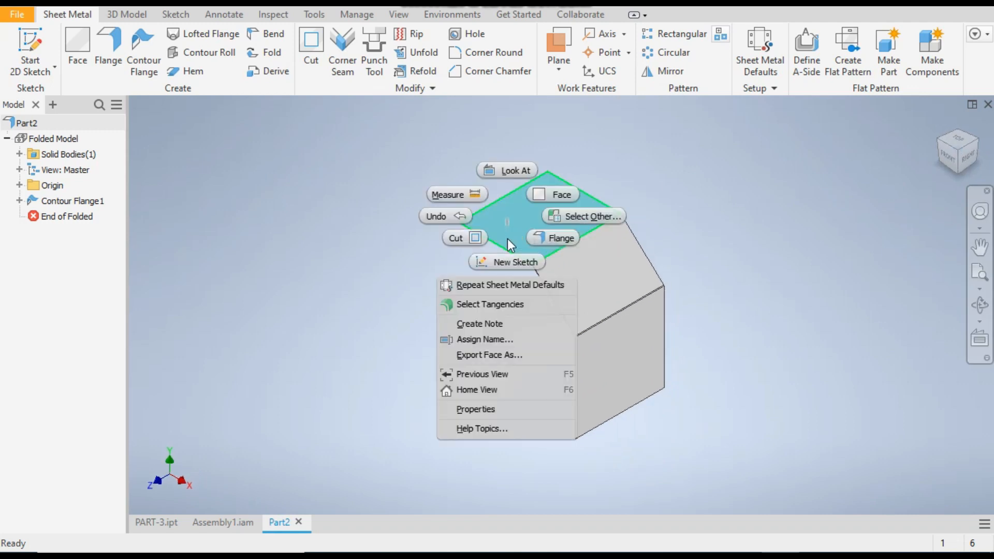
pyautogui.click(506, 262)
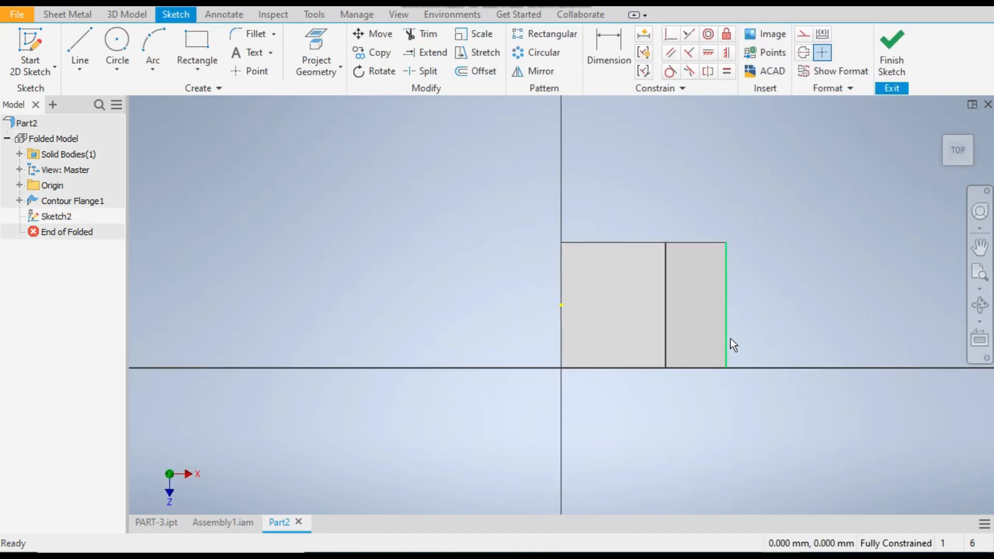
# Check the openings of the reference PART-3 and sketch a 40 mm diameter circle on the lower half of the top panel
pyautogui.scroll(-3, 731, 341)
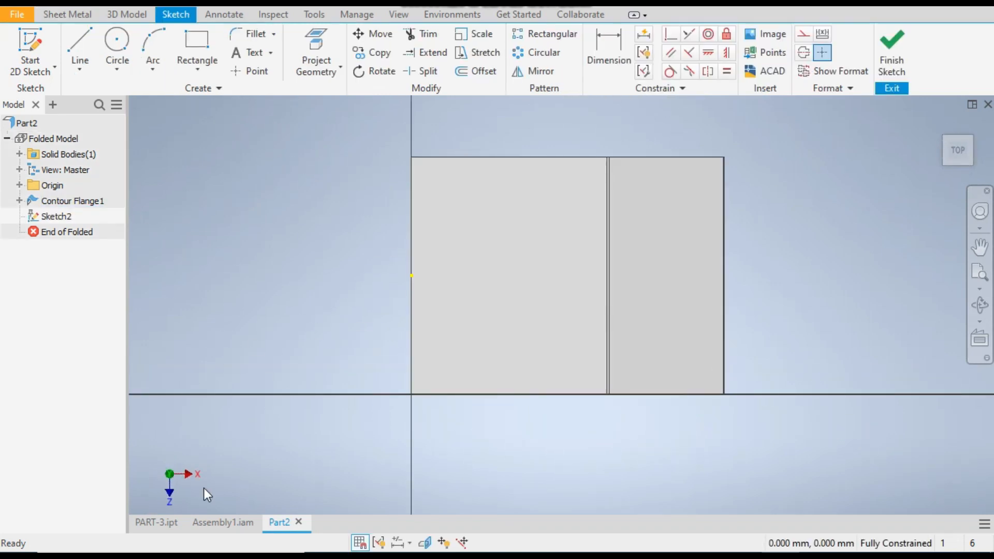
pyautogui.click(162, 523)
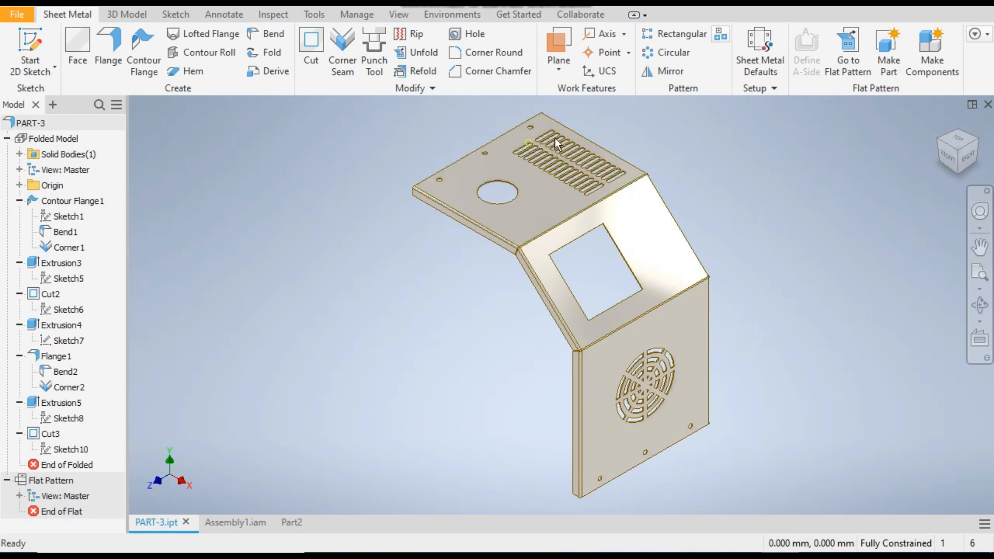
pyautogui.click(293, 520)
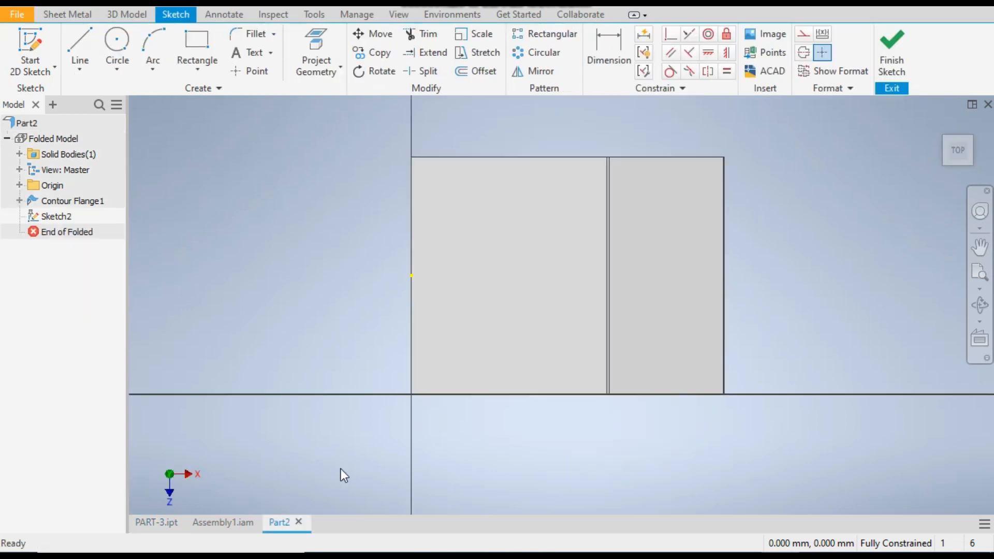
pyautogui.click(119, 67)
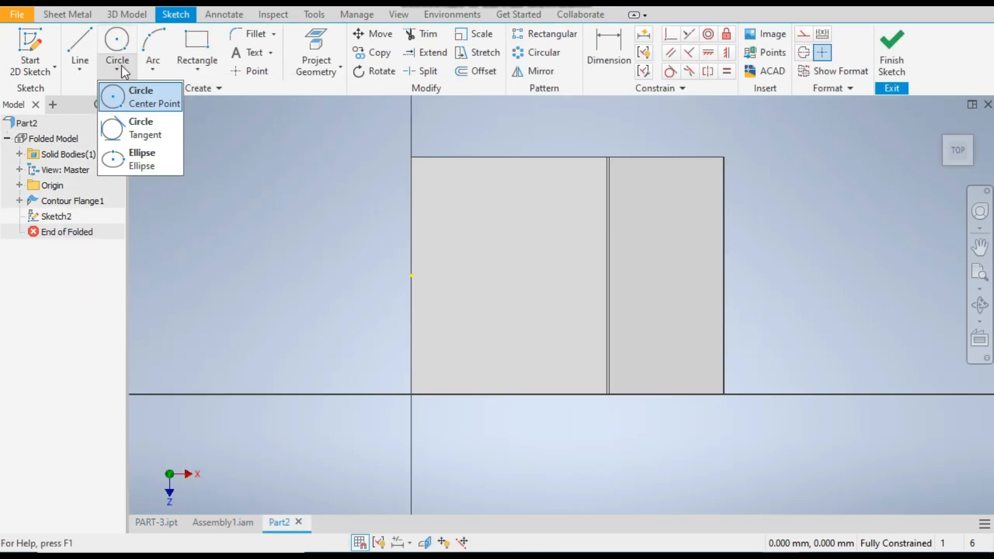
pyautogui.click(133, 106)
pyautogui.click(480, 349)
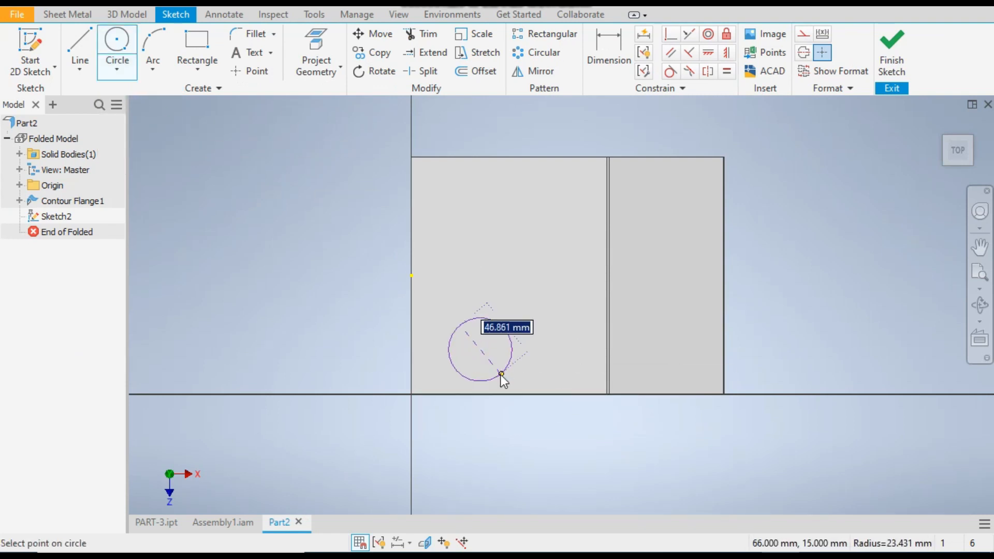
pyautogui.write('40')
pyautogui.press('Return')
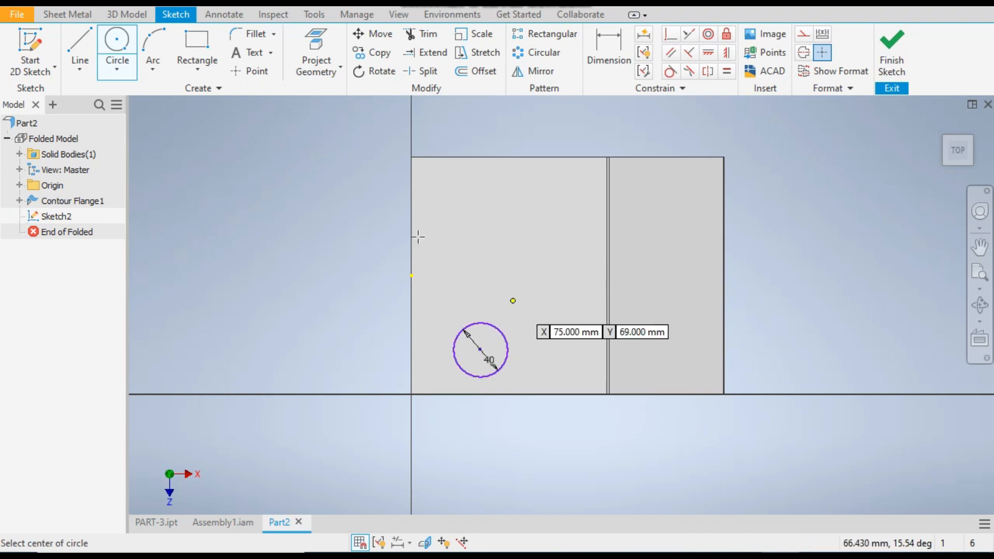
# Dimension the circle's centre 65 mm horizontally from the panel's left edge
pyautogui.click(616, 50)
pyautogui.click(410, 357)
pyautogui.click(466, 371)
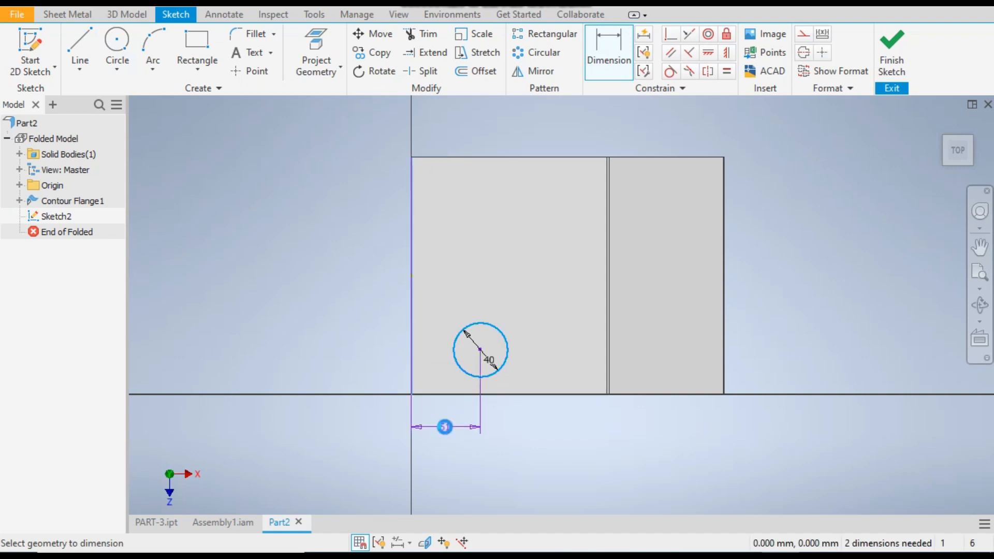
pyautogui.click(444, 427)
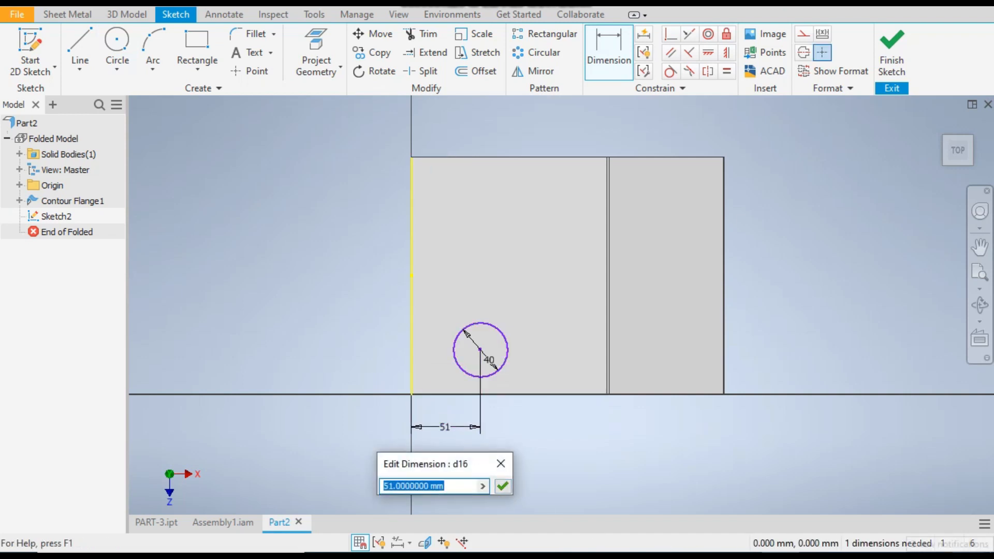
pyautogui.write('65')
pyautogui.press('Return')
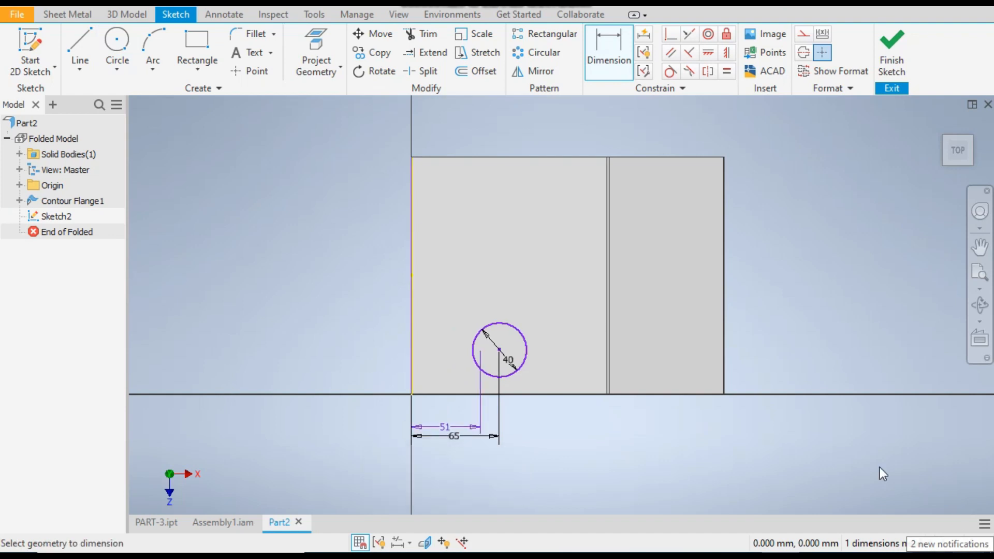
# Dimension the circle's centre 50 mm vertically from the panel's lower edge
pyautogui.click(536, 393)
pyautogui.click(526, 362)
pyautogui.click(547, 412)
pyautogui.write('50')
pyautogui.press('Return')
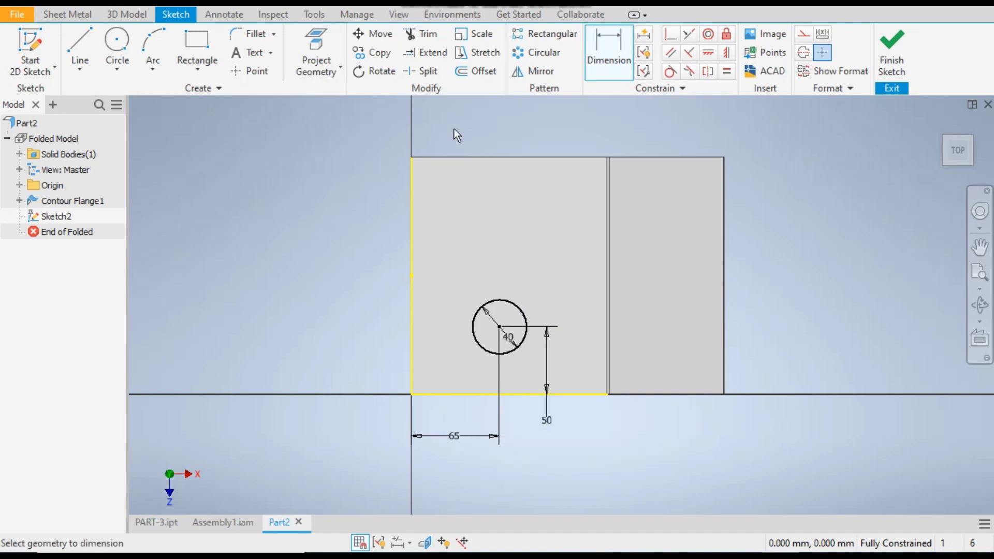
# Sketch a vertical centre-to-centre slot, about 29 mm between its arc centres, above the circle near the panel's upper edge
pyautogui.click(206, 73)
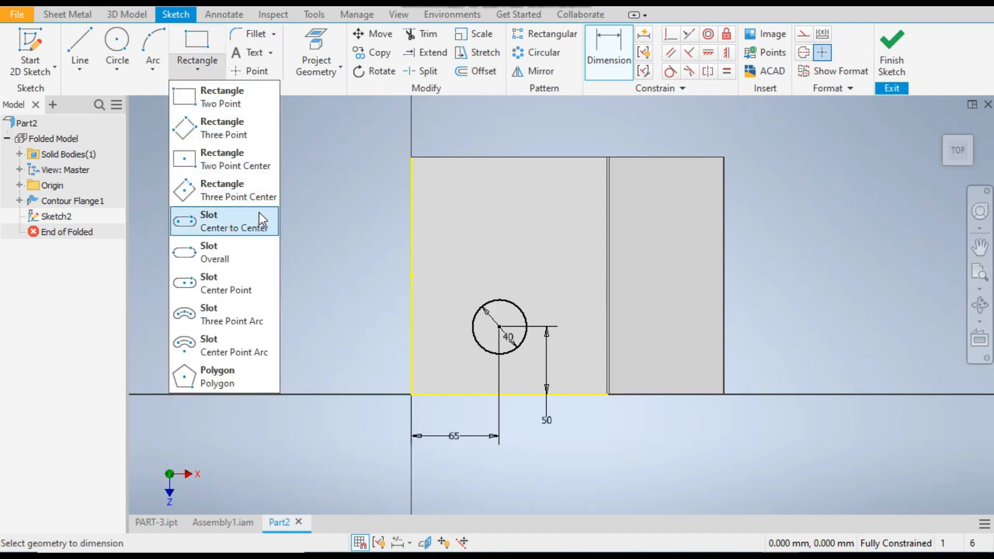
pyautogui.click(259, 218)
pyautogui.click(469, 186)
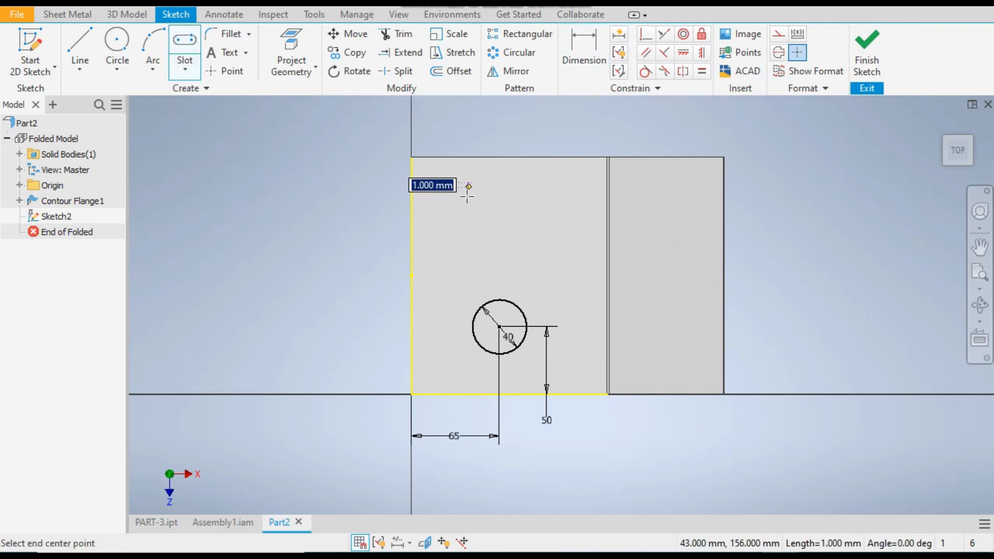
pyautogui.click(469, 224)
pyautogui.click(482, 243)
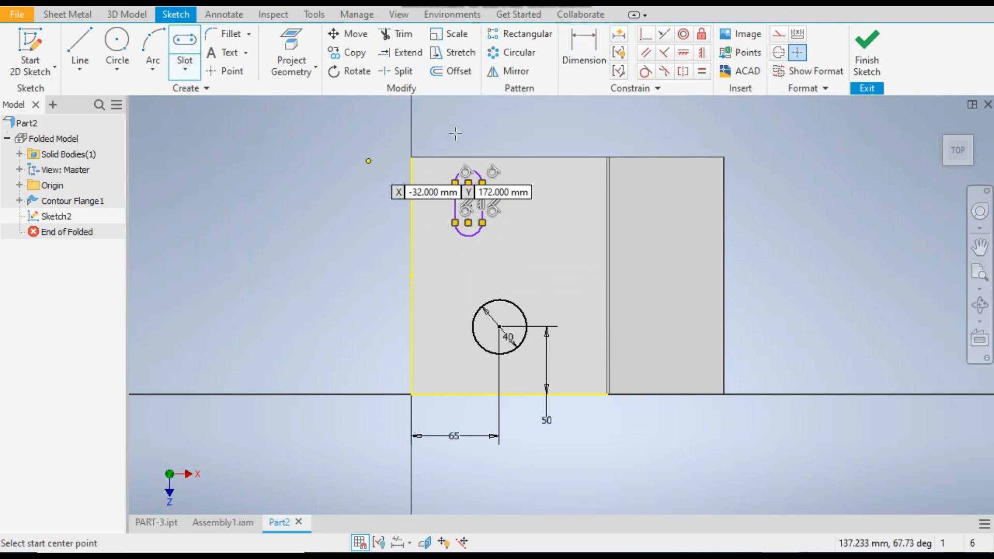
# Dimension the slot's centre-to-centre length as 20 mm
pyautogui.click(576, 46)
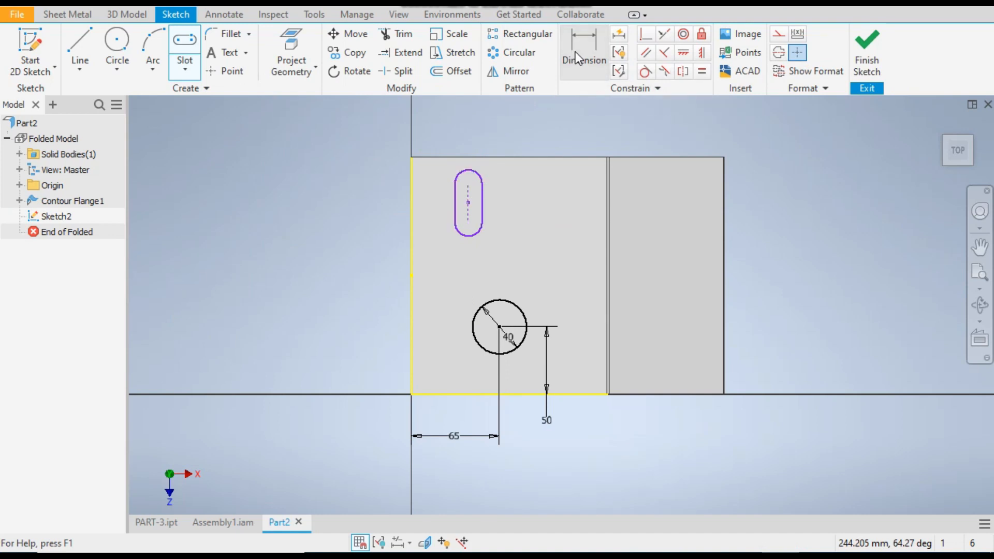
pyautogui.click(469, 202)
pyautogui.click(510, 206)
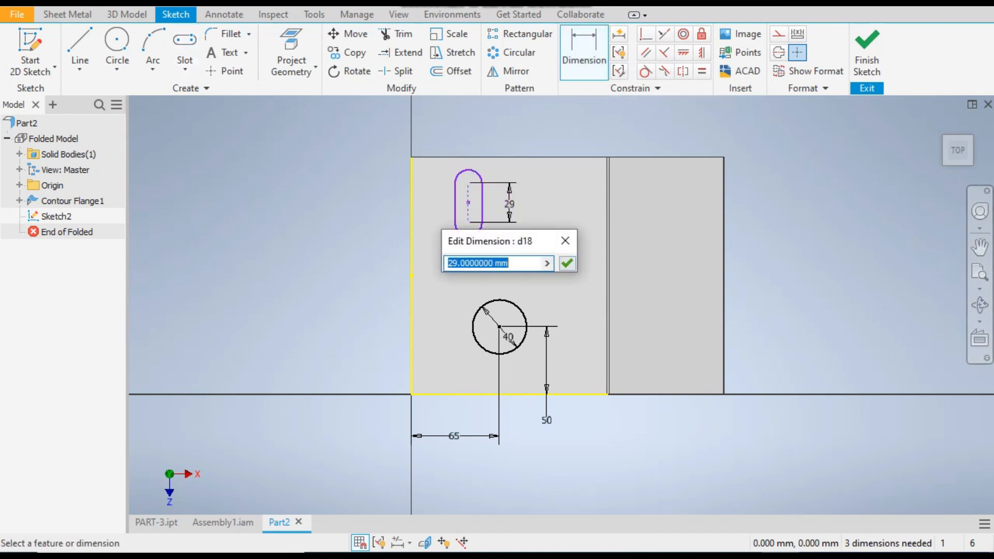
pyautogui.write('20')
pyautogui.press('Return')
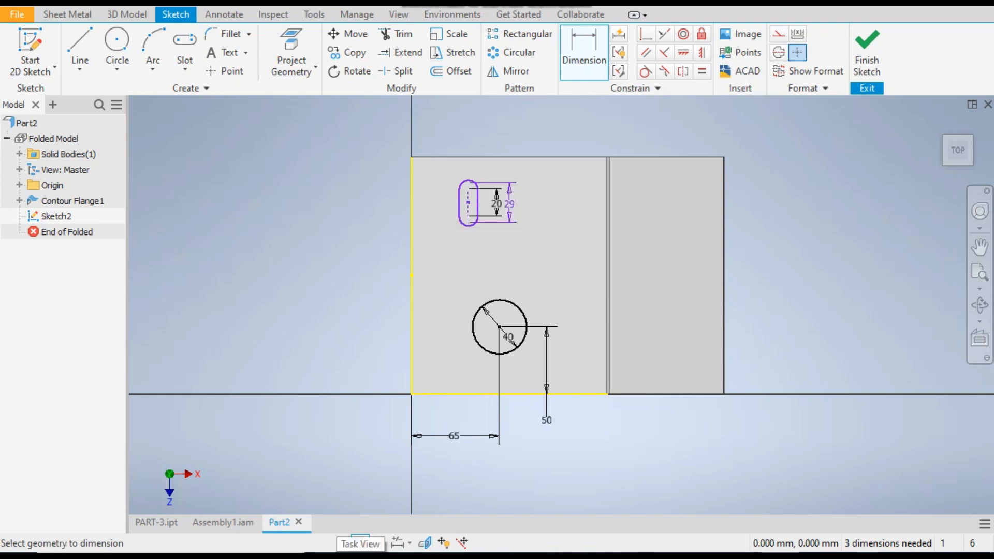
# Dimension the slot's width between its straight sides as 5 mm
pyautogui.scroll(3, 479, 216)
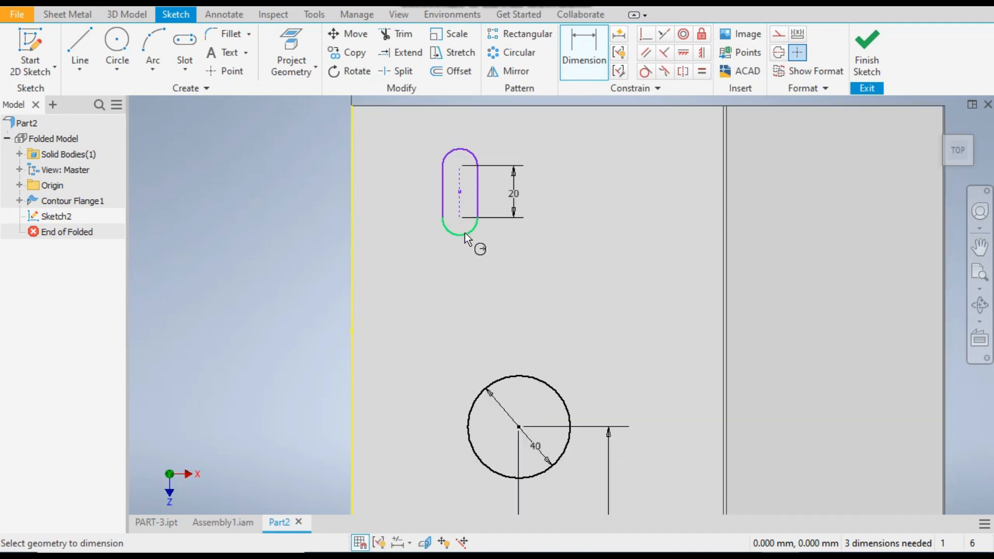
pyautogui.click(476, 189)
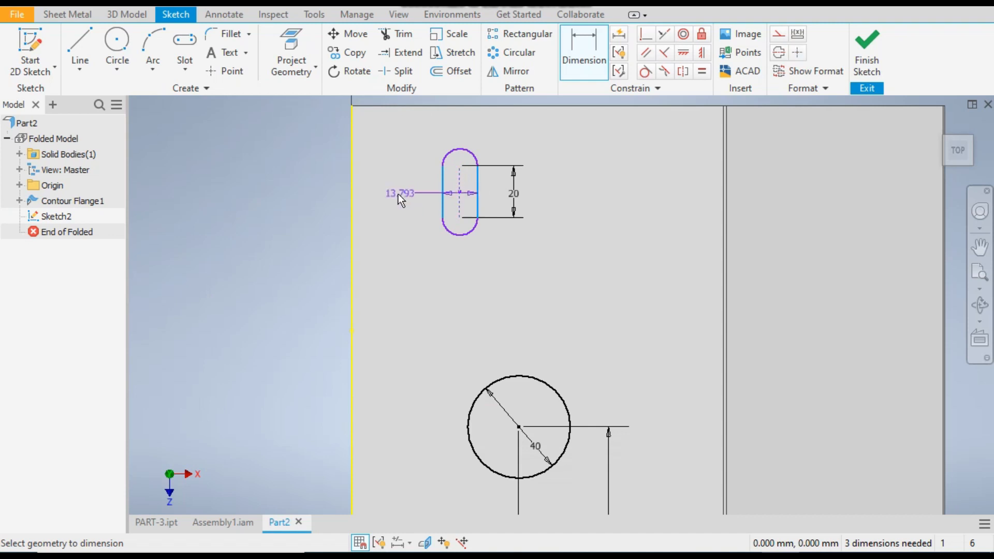
pyautogui.click(396, 194)
pyautogui.write('5')
pyautogui.press('Return')
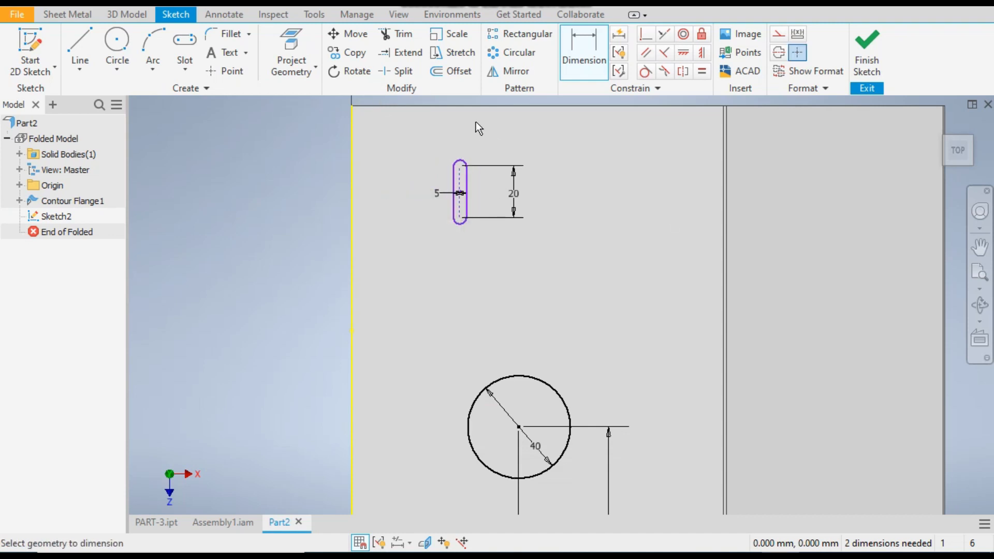
# Dimension the slot's midpoint 25 mm vertically from the panel's upper edge
pyautogui.click(462, 105)
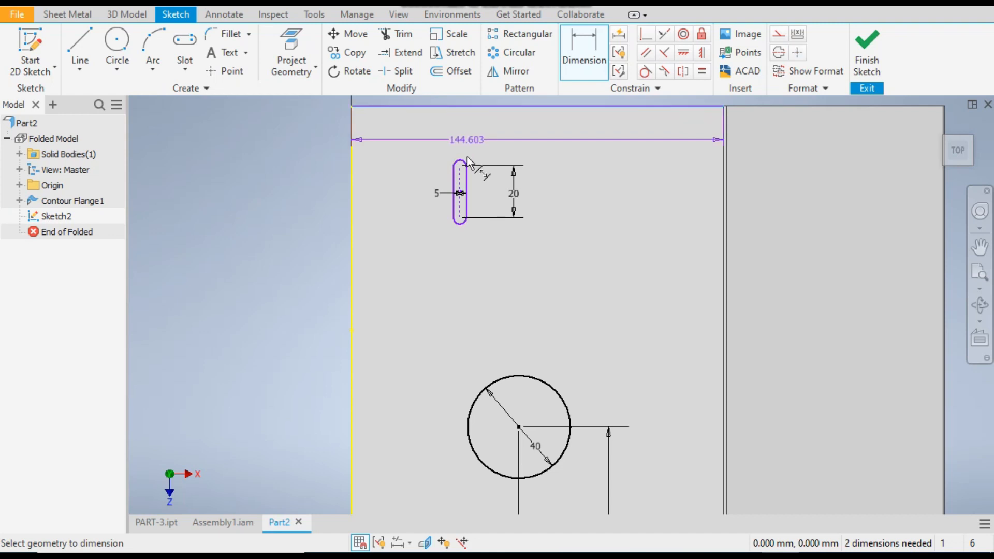
pyautogui.click(460, 194)
pyautogui.click(421, 156)
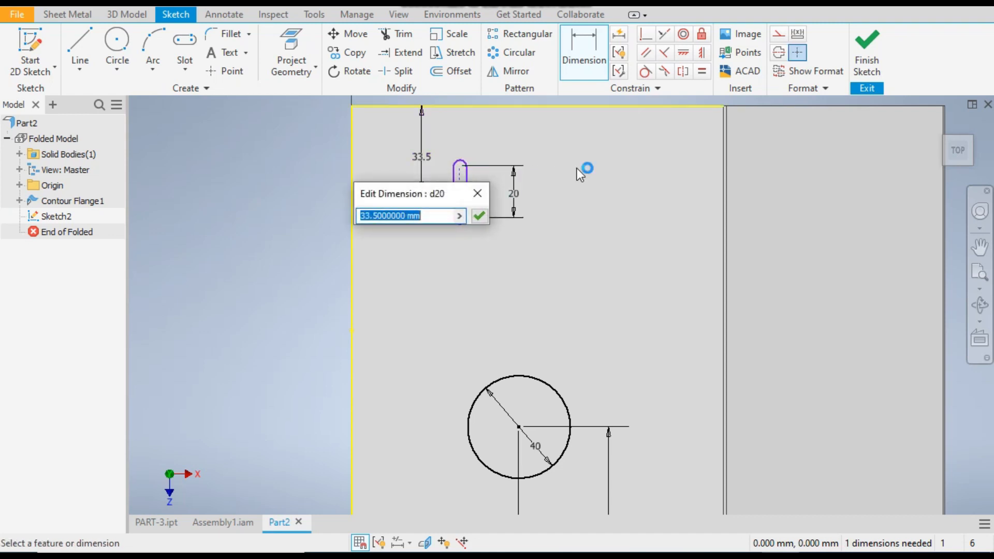
pyautogui.write('25')
pyautogui.press('Return')
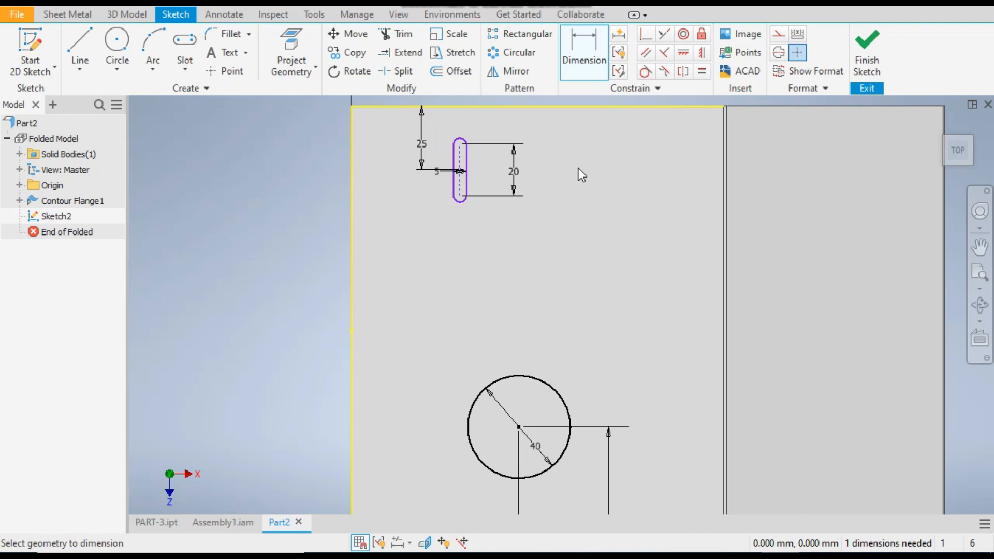
# Dimension the slot's centreline 30 mm horizontally from the panel's left edge
pyautogui.click(459, 158)
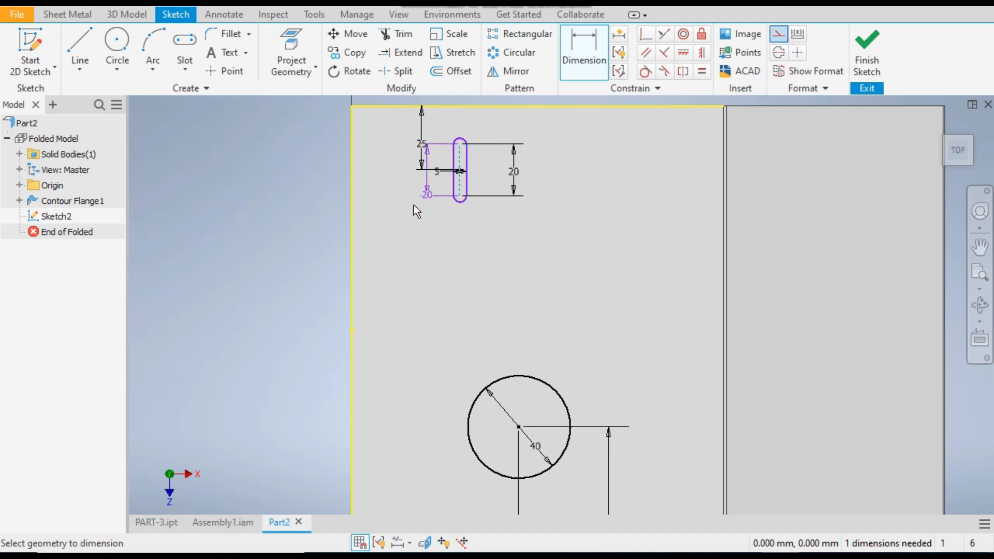
pyautogui.click(353, 201)
pyautogui.click(384, 224)
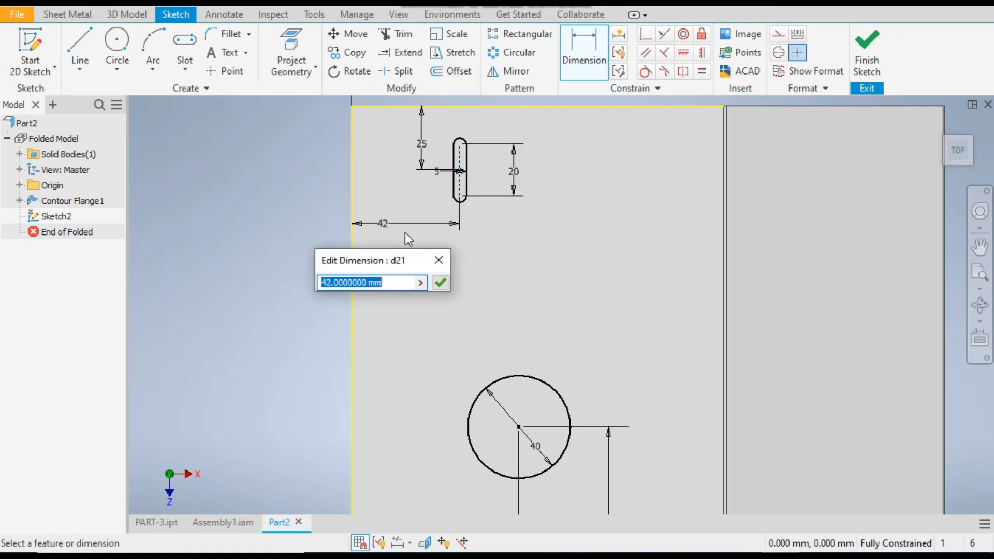
pyautogui.write('30')
pyautogui.press('Return')
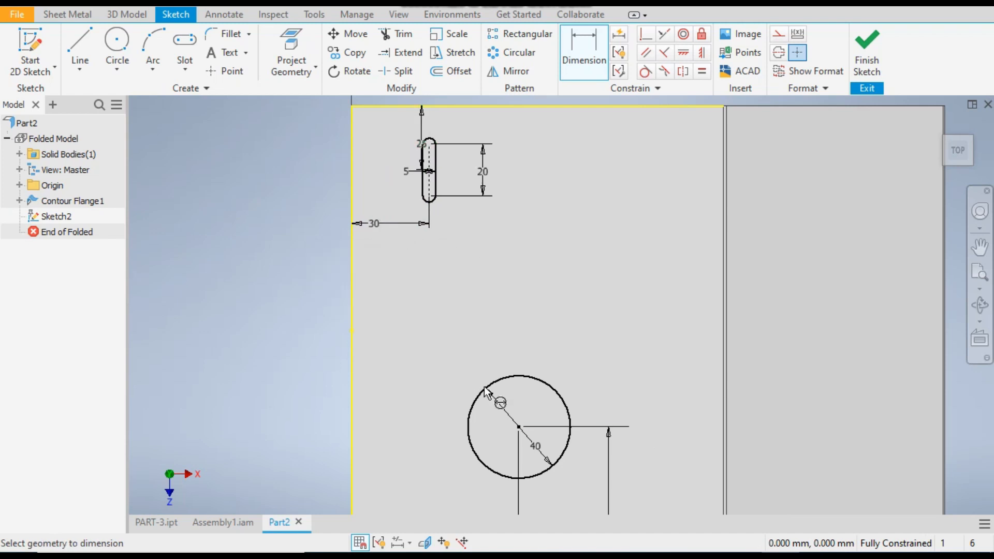
# Check the slots on PART-3, then set up a rectangular sketch pattern of the whole slot along the panel's upper edge
pyautogui.click(175, 524)
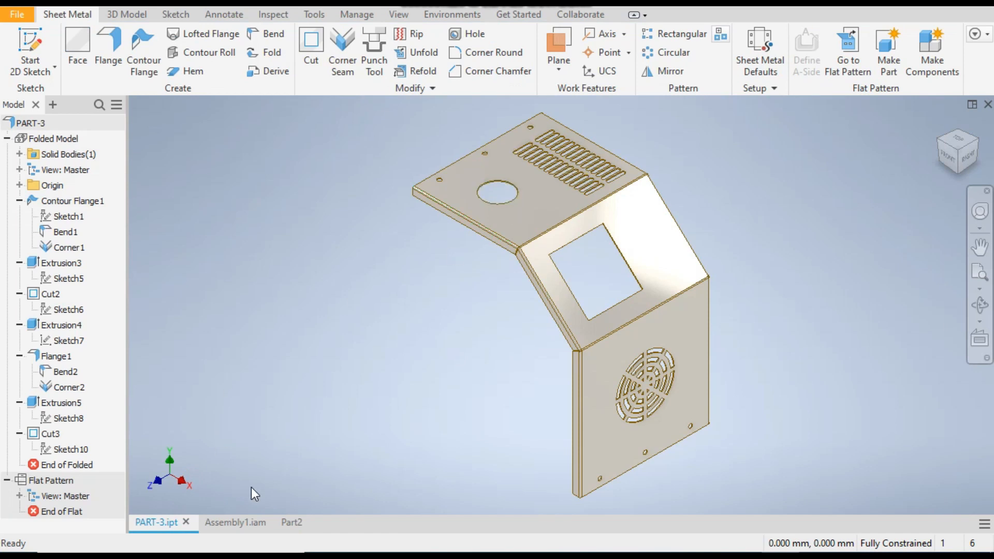
pyautogui.click(284, 522)
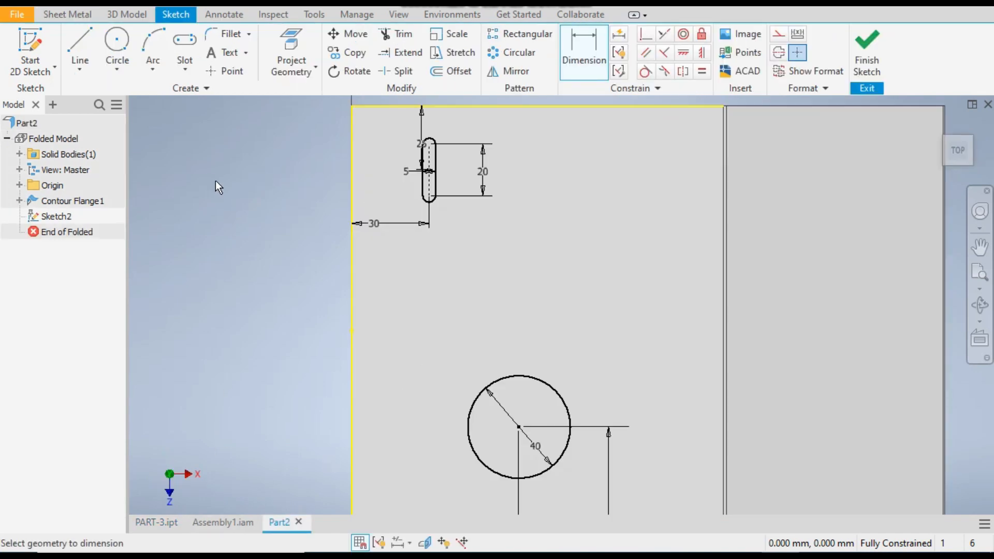
pyautogui.click(520, 34)
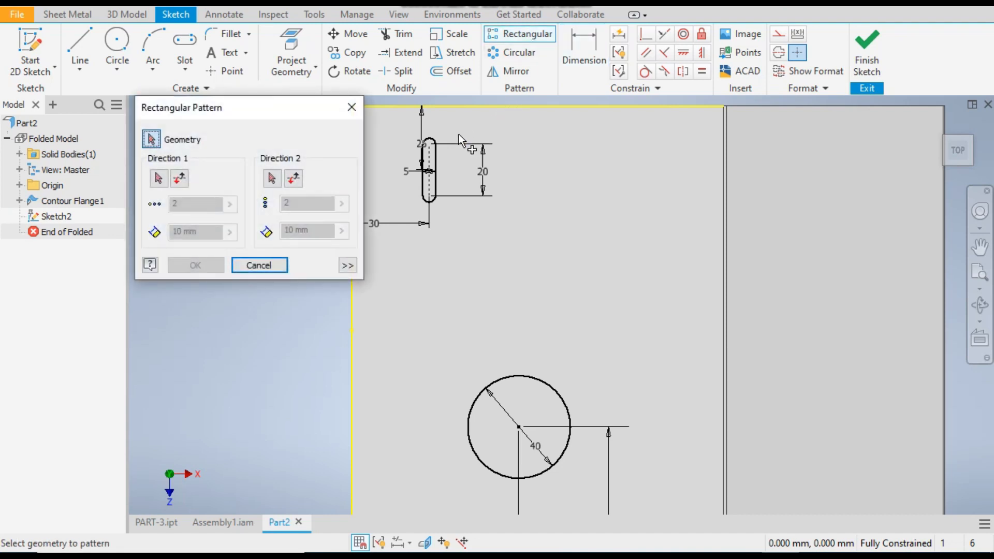
pyautogui.moveTo(455, 126); pyautogui.dragTo(410, 217)
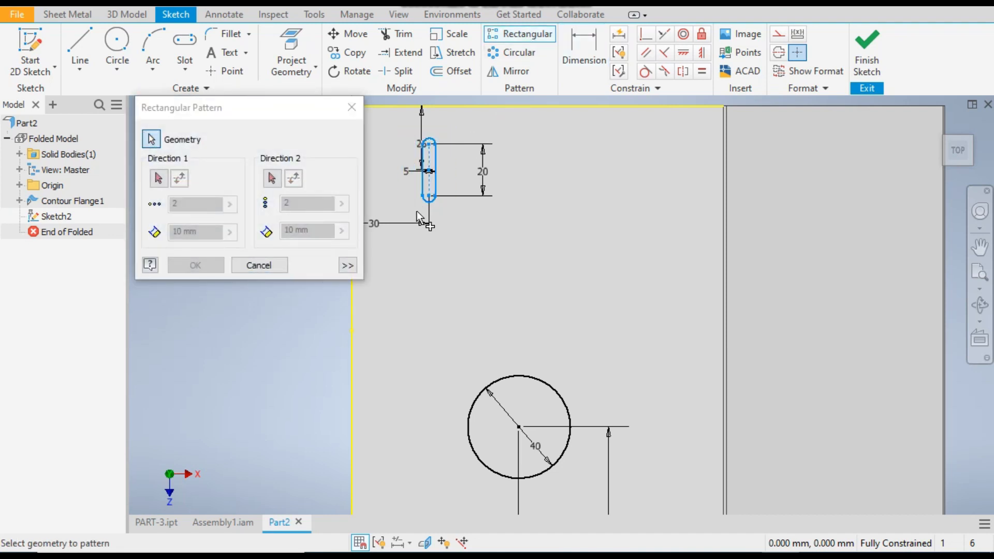
pyautogui.click(158, 179)
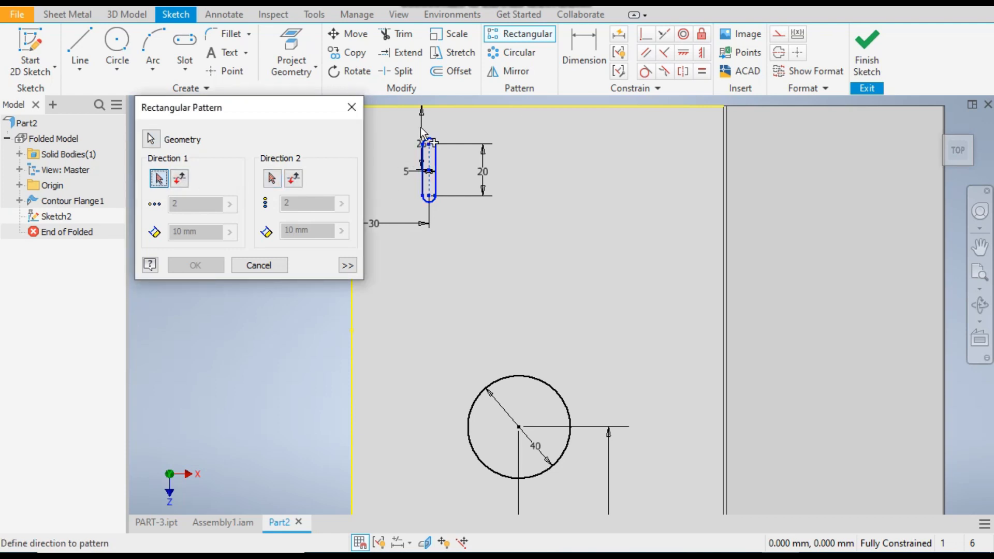
pyautogui.click(457, 108)
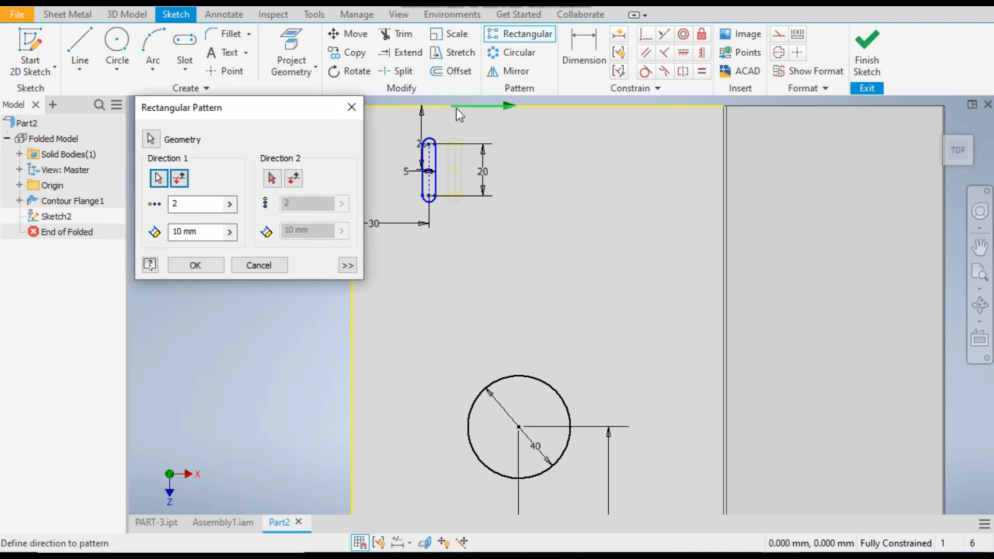
# Set the slot pattern's first direction to 15 instances with a spacing of 7 mm
pyautogui.moveTo(220, 232); pyautogui.dragTo(156, 239)
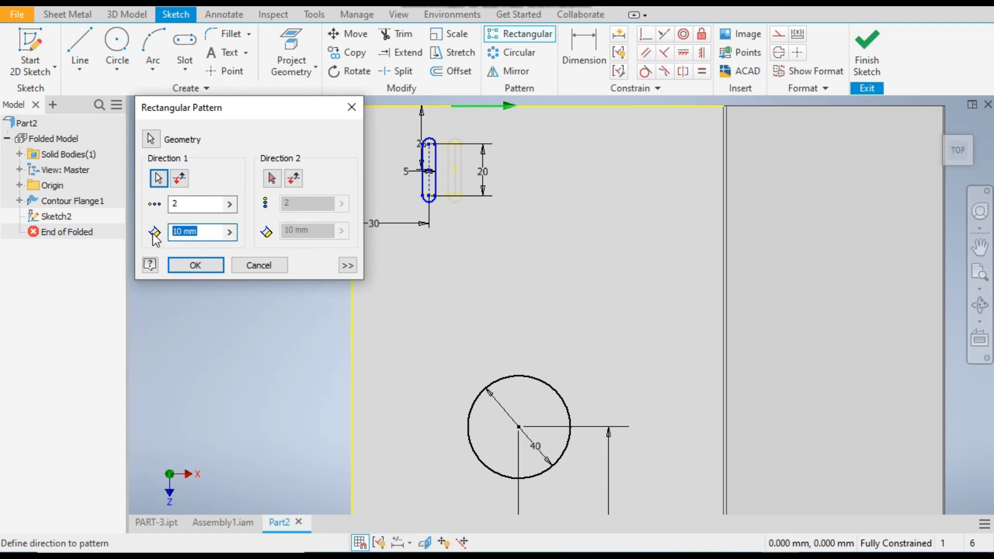
pyautogui.write('7')
pyautogui.click(202, 203)
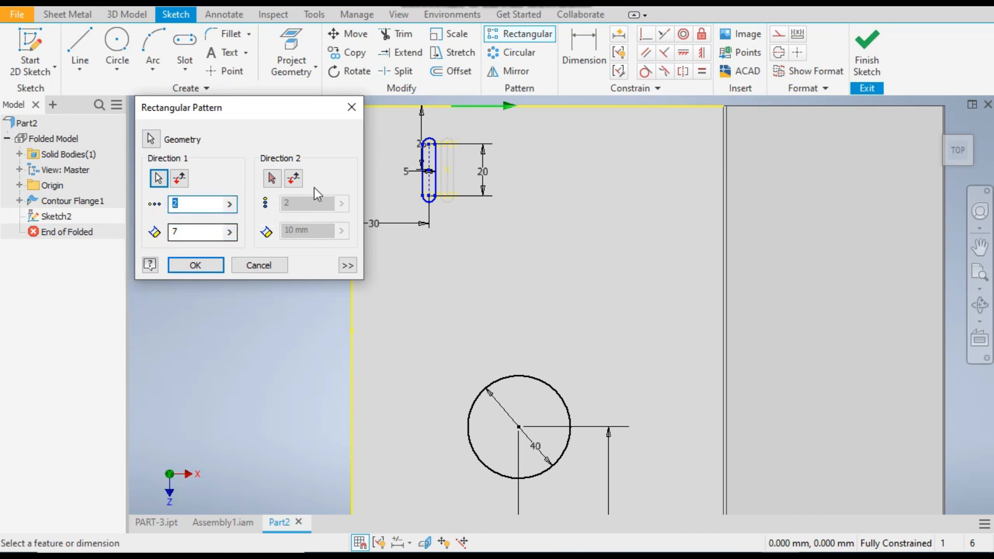
pyautogui.write('15')
pyautogui.scroll(5, 432, 155)
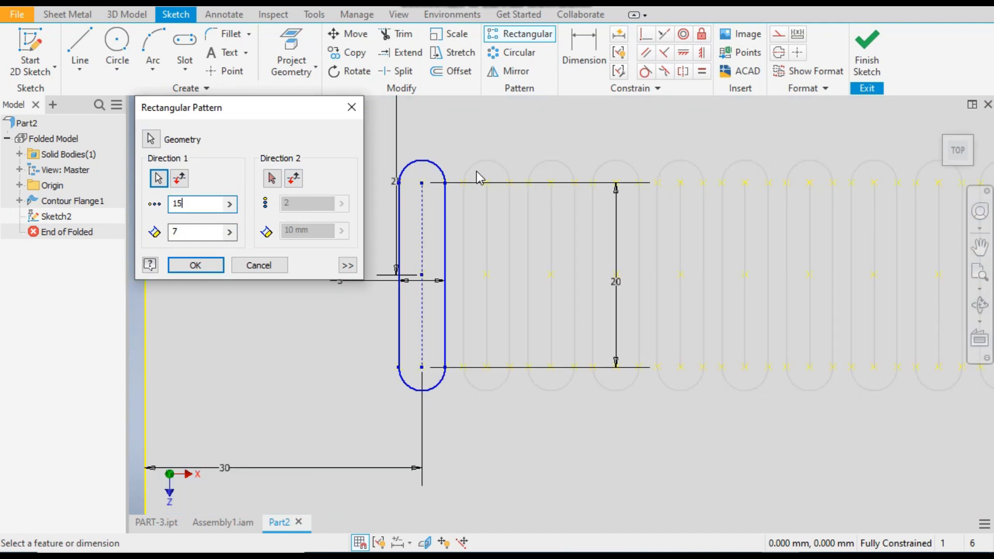
pyautogui.scroll(3, 472, 191)
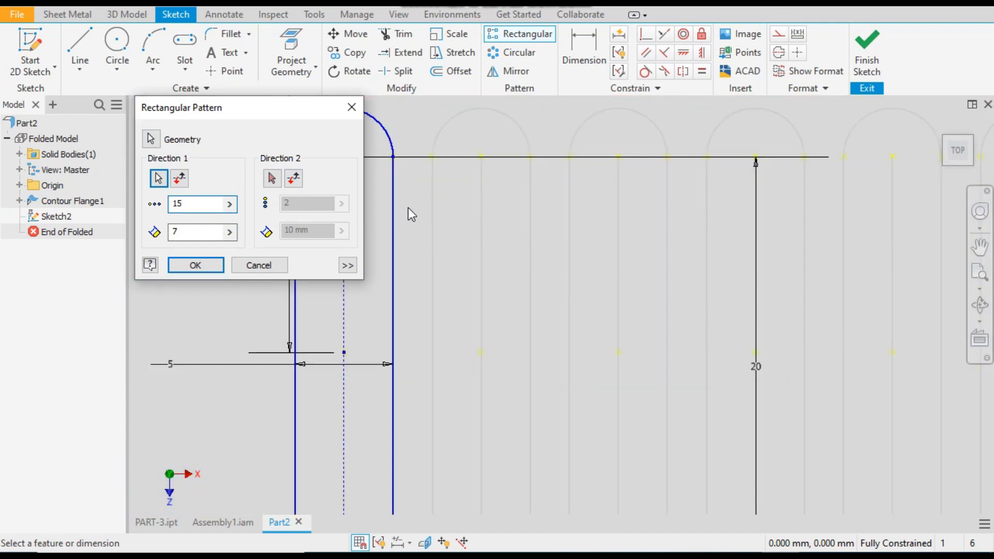
# Check the pattern preview against the top panel and create the row of patterned slots
pyautogui.scroll(-5, 409, 212)
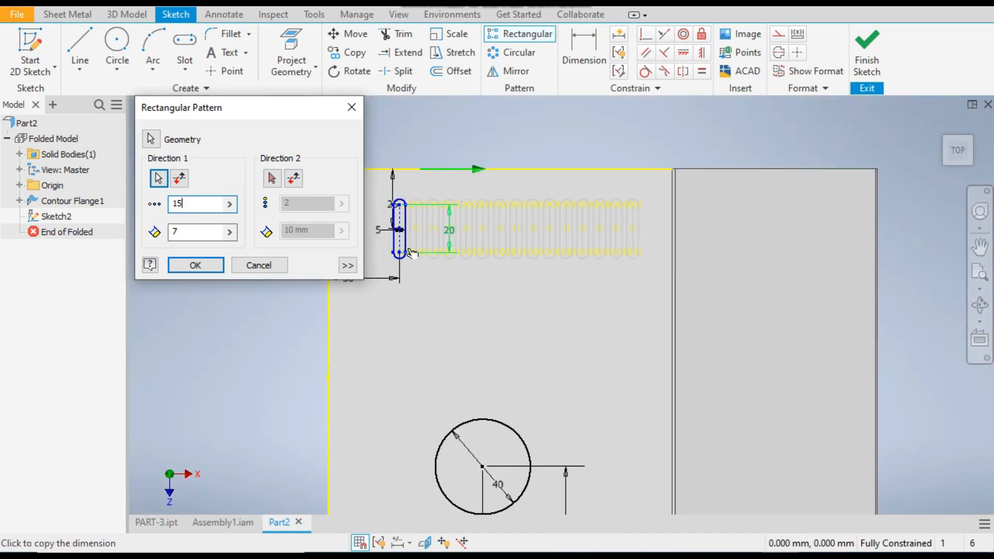
pyautogui.scroll(2, 409, 246)
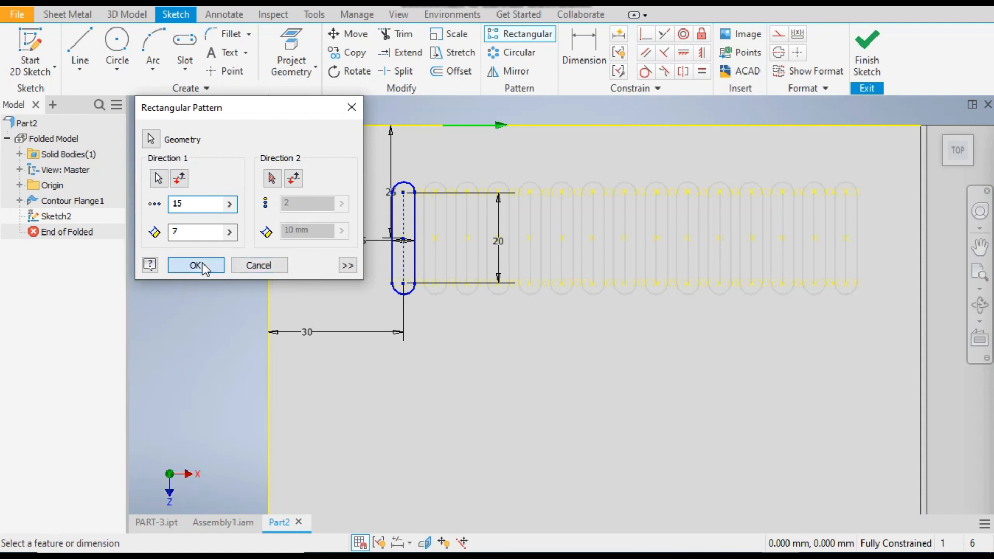
pyautogui.click(196, 265)
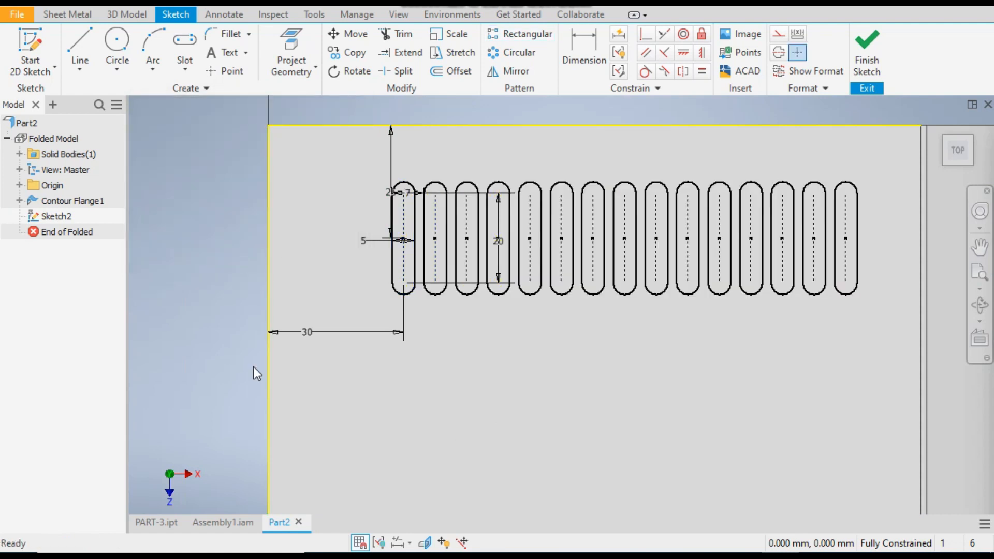
# Check the slot rows on PART-3, then set up a rectangular sketch pattern of the whole slot row, directed down the panel's left edge
pyautogui.click(156, 521)
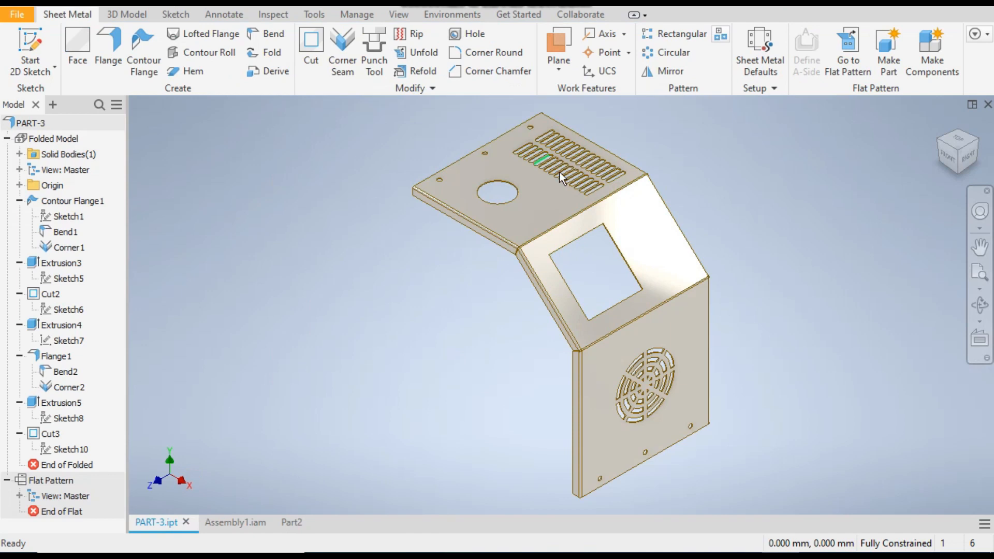
pyautogui.click(290, 522)
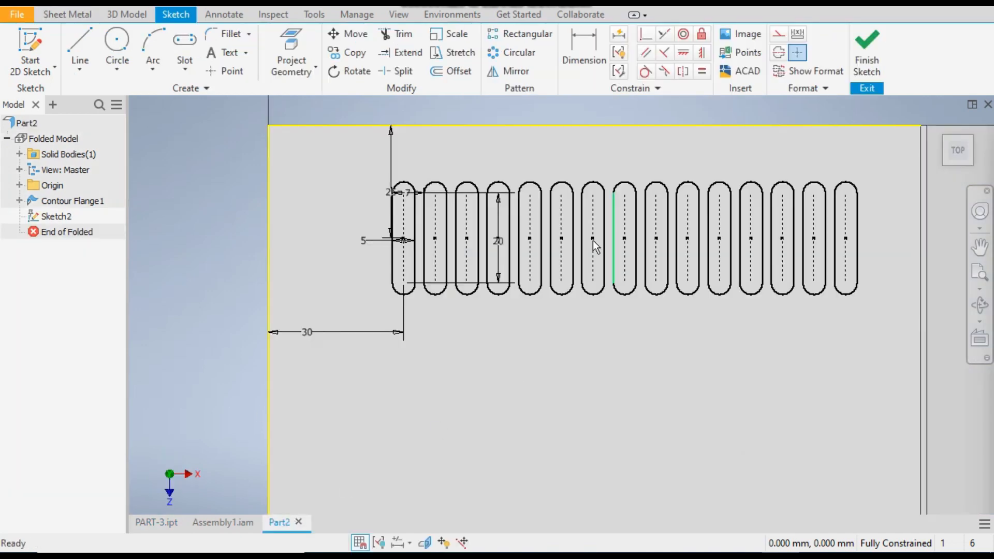
pyautogui.click(519, 35)
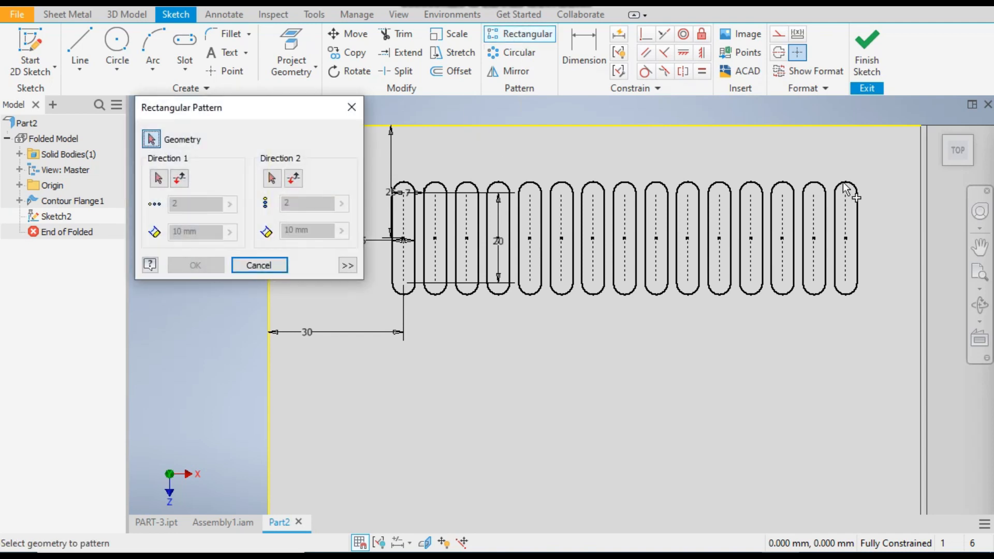
pyautogui.moveTo(872, 163); pyautogui.dragTo(357, 315)
pyautogui.click(158, 179)
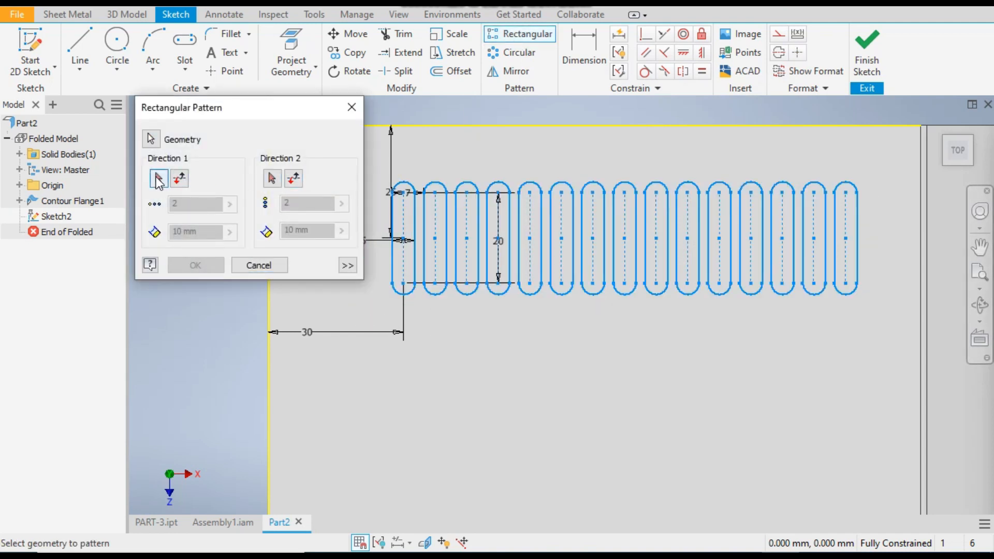
pyautogui.moveTo(197, 110); pyautogui.dragTo(31, 108)
pyautogui.click(269, 213)
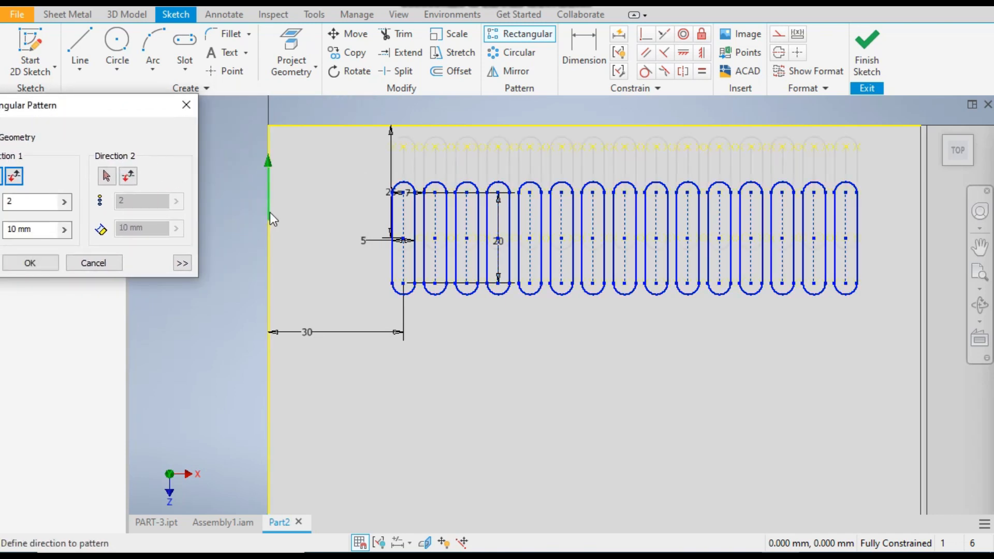
pyautogui.moveTo(93, 104); pyautogui.dragTo(138, 104)
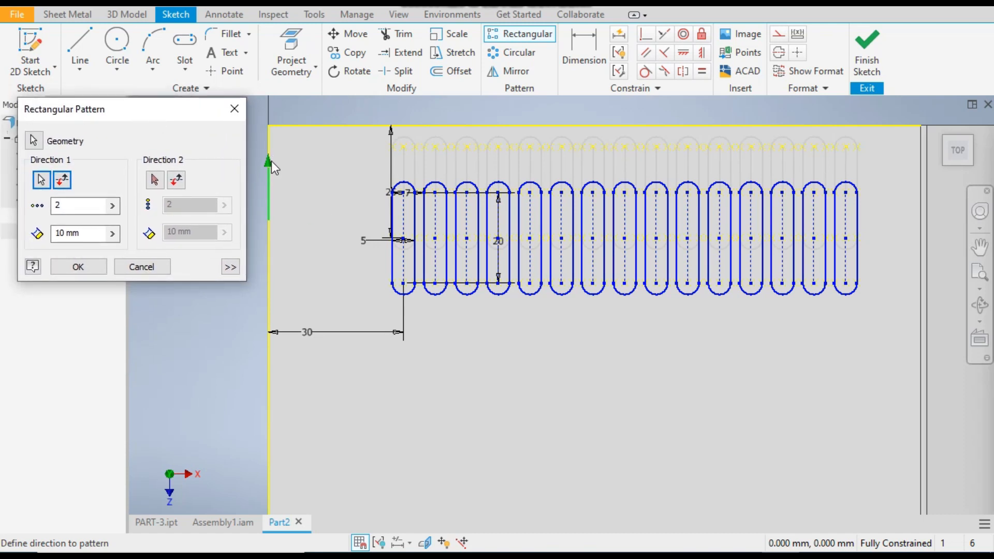
pyautogui.click(62, 181)
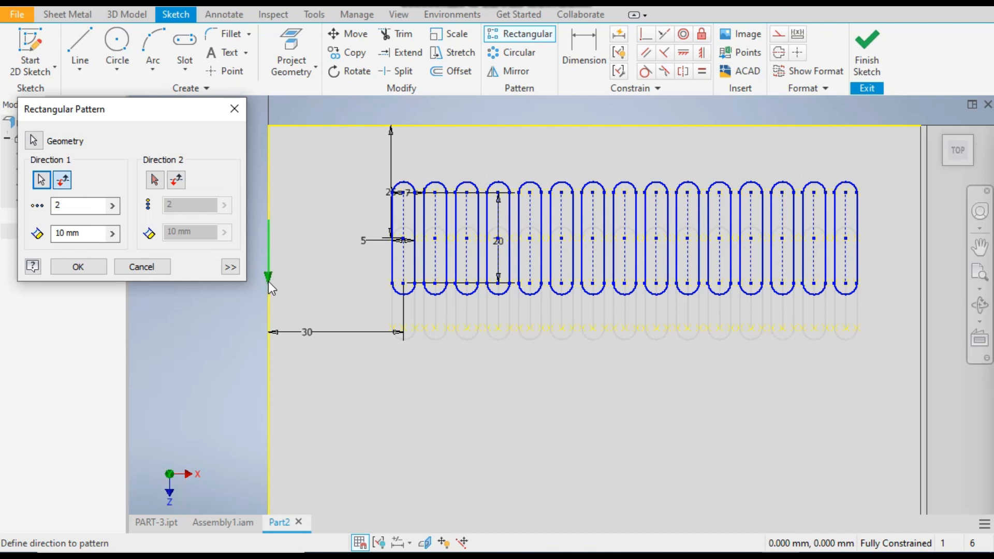
# Create the second slot row with 2 instances at a spacing of 30 mm
pyautogui.click(80, 240)
pyautogui.doubleClick(80, 240)
pyautogui.write('30')
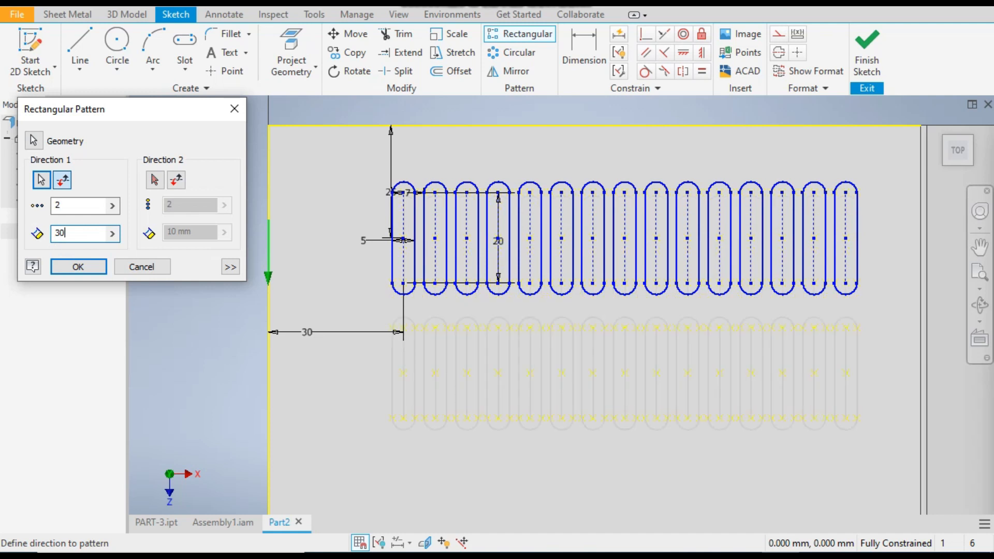
pyautogui.click(56, 205)
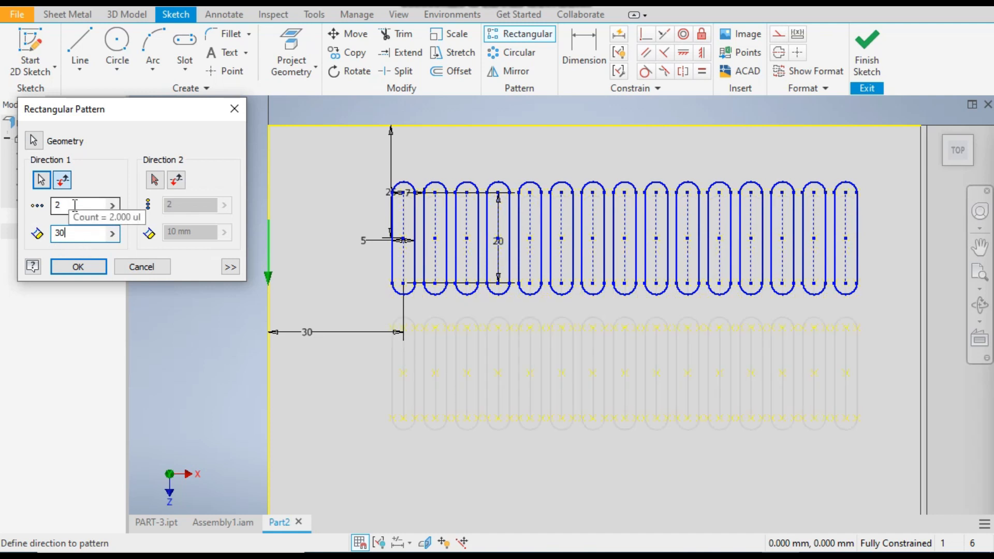
pyautogui.click(80, 266)
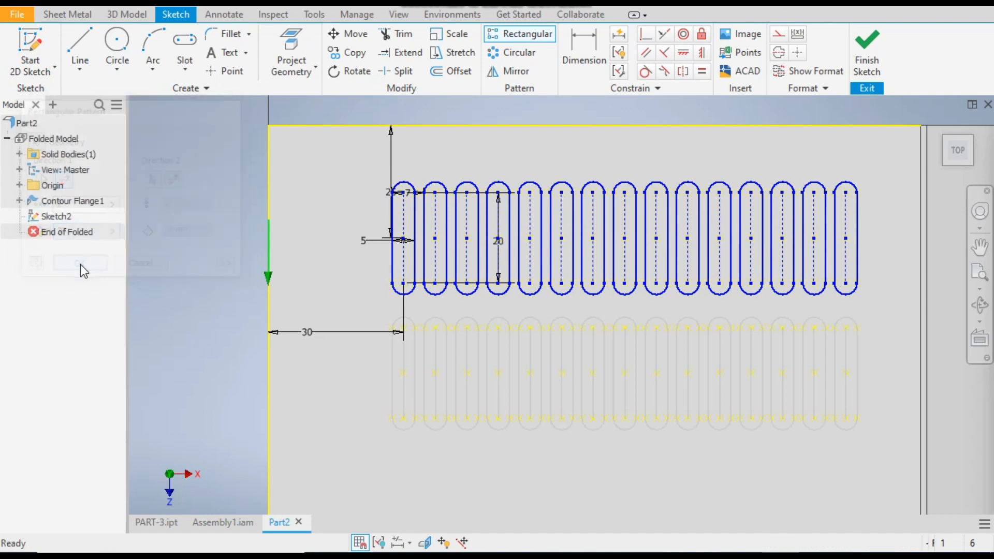
pyautogui.scroll(-4, 182, 288)
pyautogui.scroll(2, 408, 321)
pyautogui.scroll(-2, 408, 311)
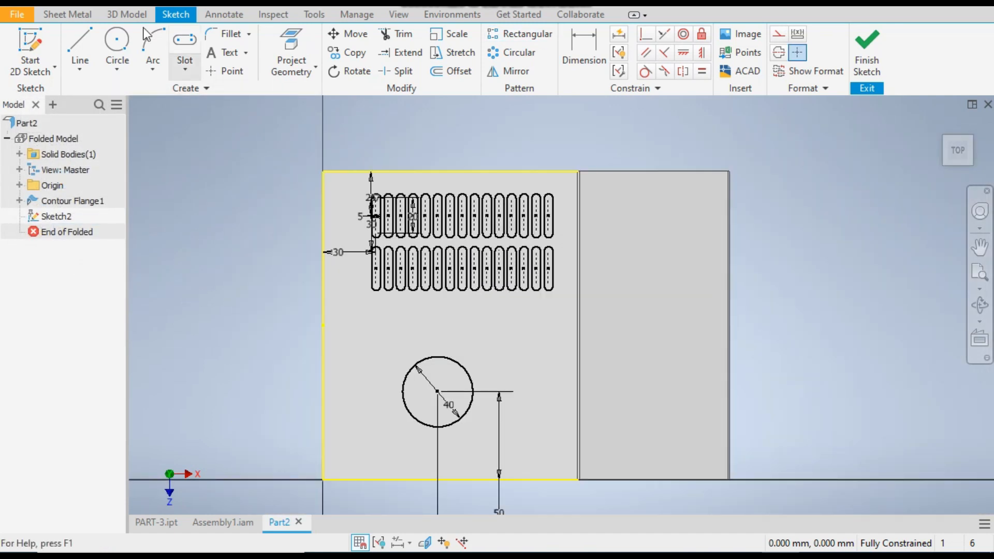
# Extrude the circle and all slot profiles as a 10 mm cut down through the top panel
pyautogui.click(132, 11)
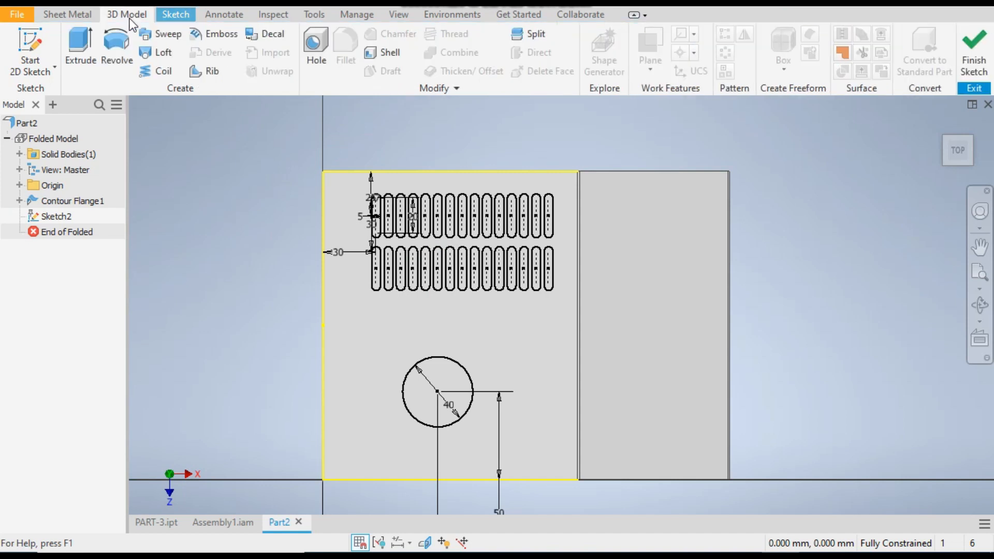
pyautogui.click(81, 47)
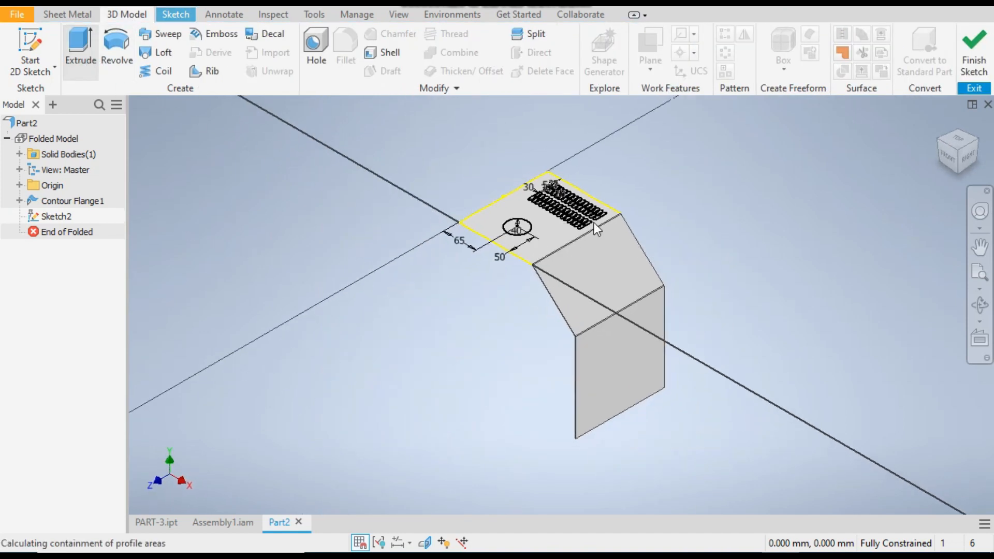
pyautogui.moveTo(675, 102); pyautogui.dragTo(399, 282)
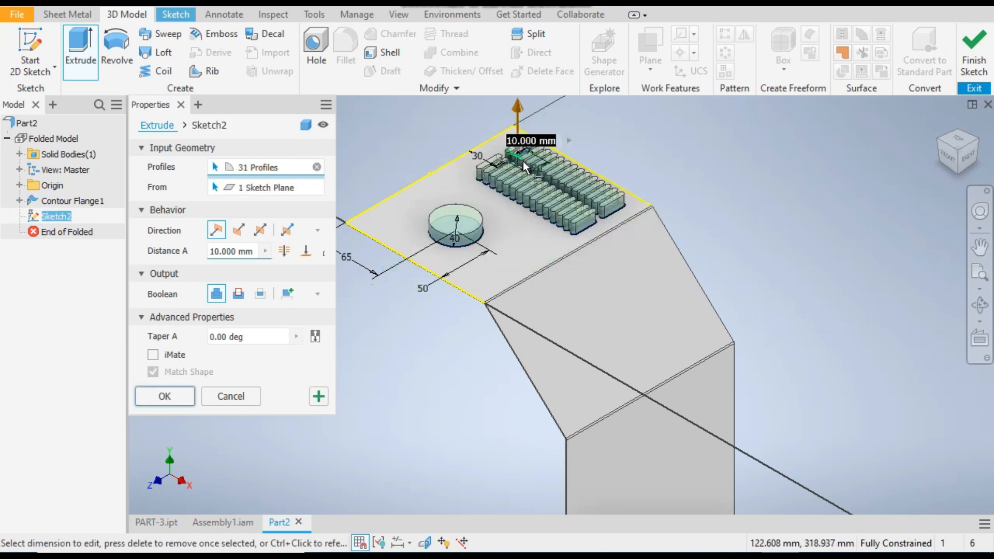
pyautogui.scroll(3, 520, 176)
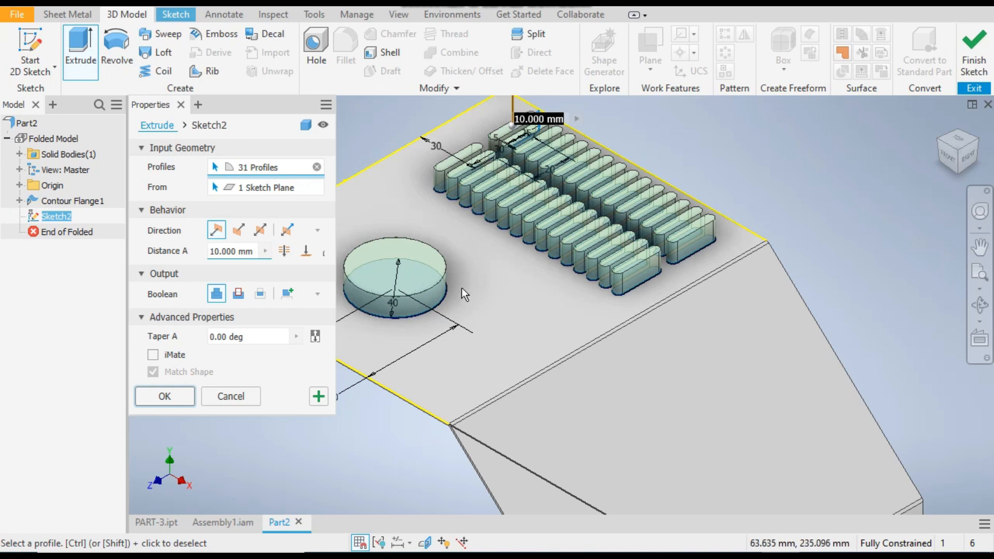
pyautogui.click(238, 233)
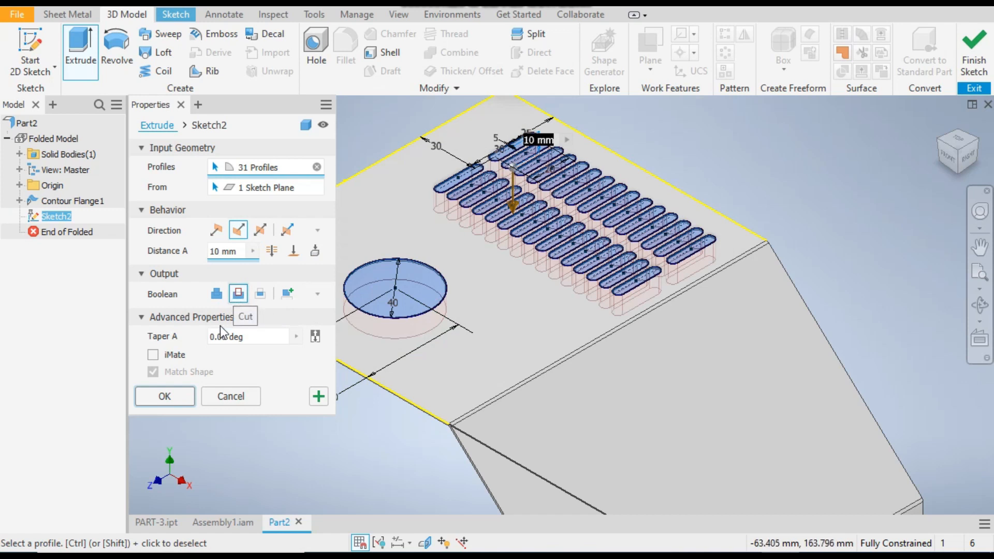
pyautogui.click(165, 397)
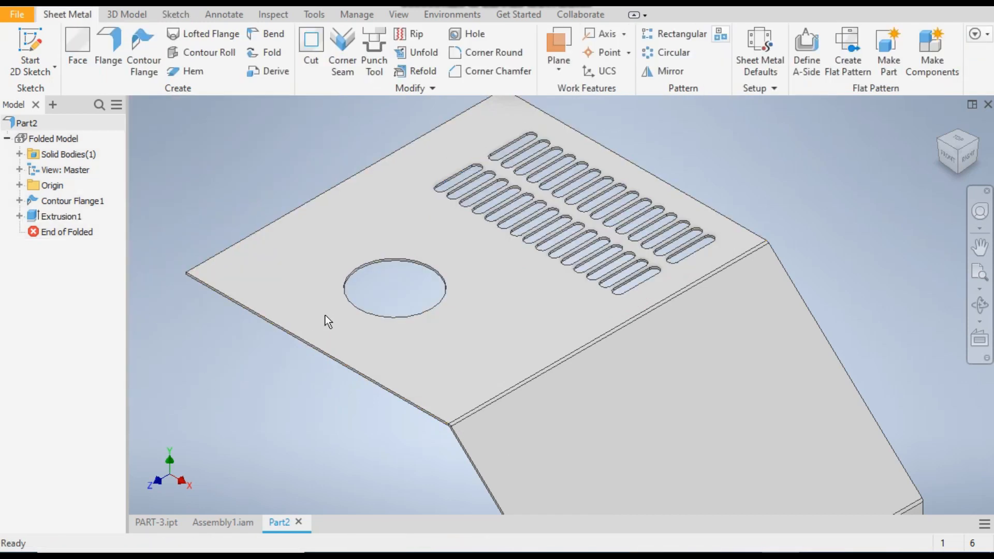
# Check the window opening on PART-3, then start a new sketch on the sloped middle panel of Part2
pyautogui.scroll(5, 293, 165)
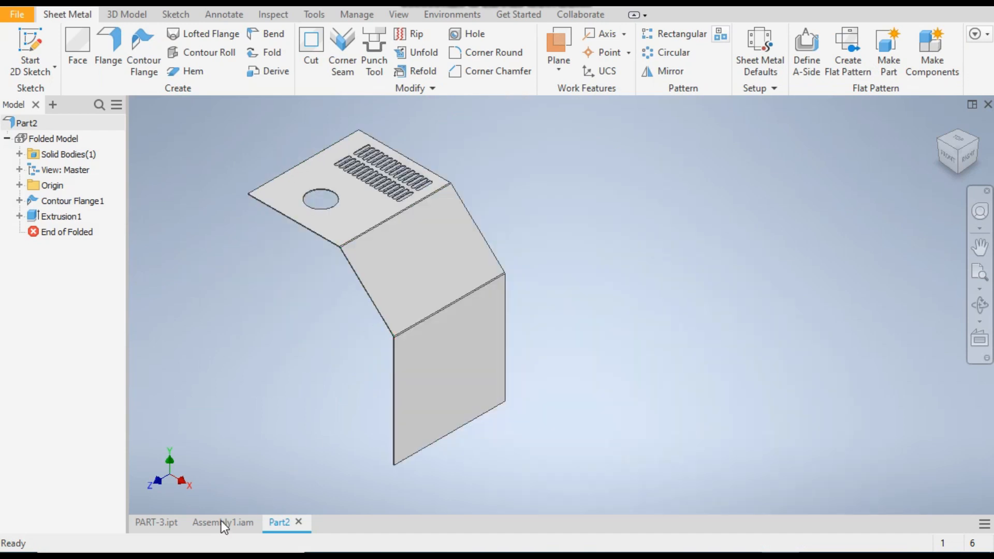
pyautogui.click(155, 522)
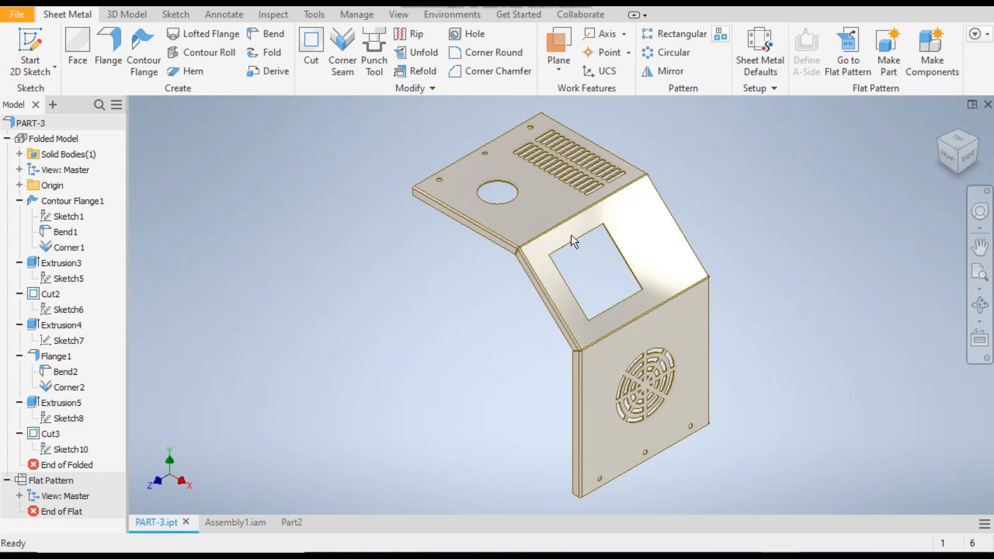
pyautogui.click(297, 522)
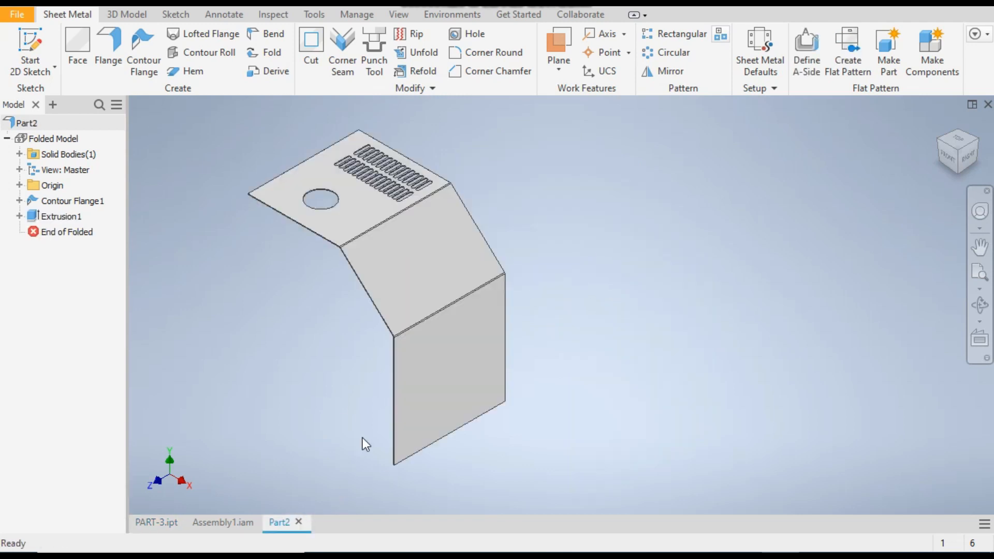
pyautogui.click(418, 260)
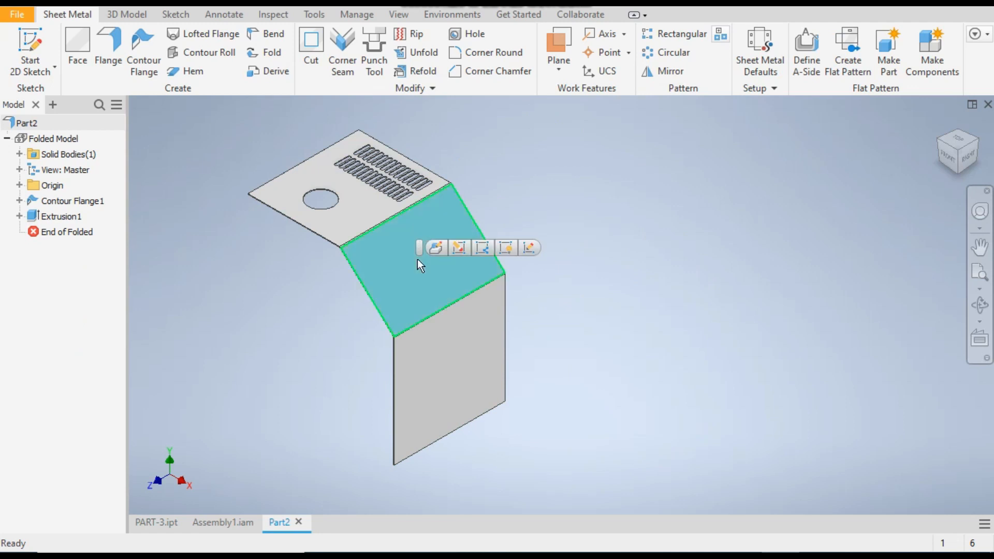
pyautogui.rightClick(419, 265)
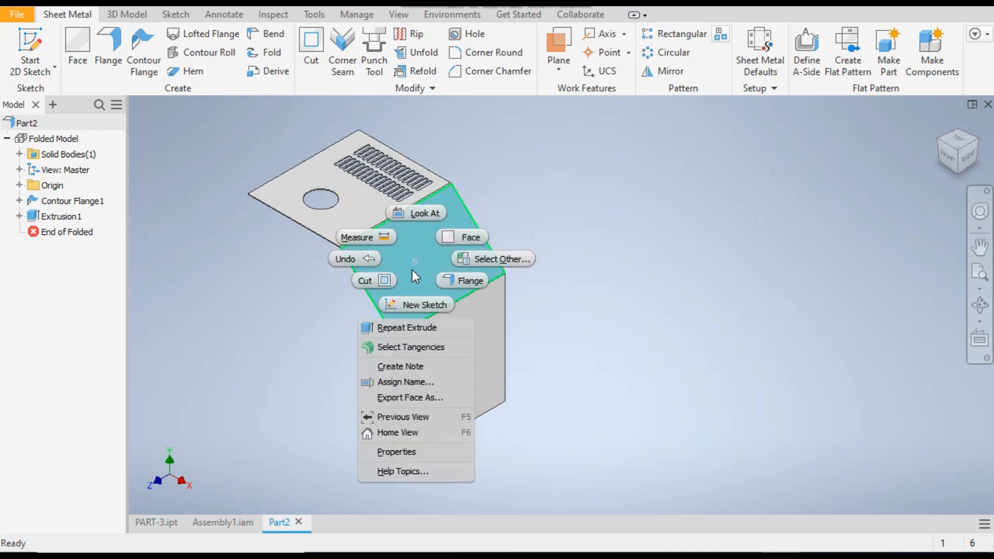
pyautogui.click(412, 306)
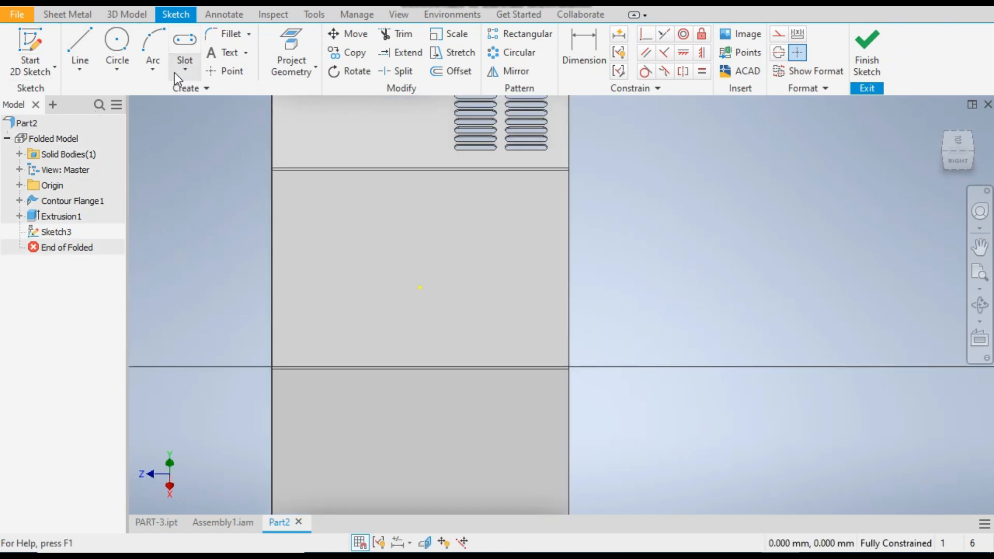
# Sketch a two-point center rectangle about 56 mm wide in the left half of the sloped panel
pyautogui.click(176, 70)
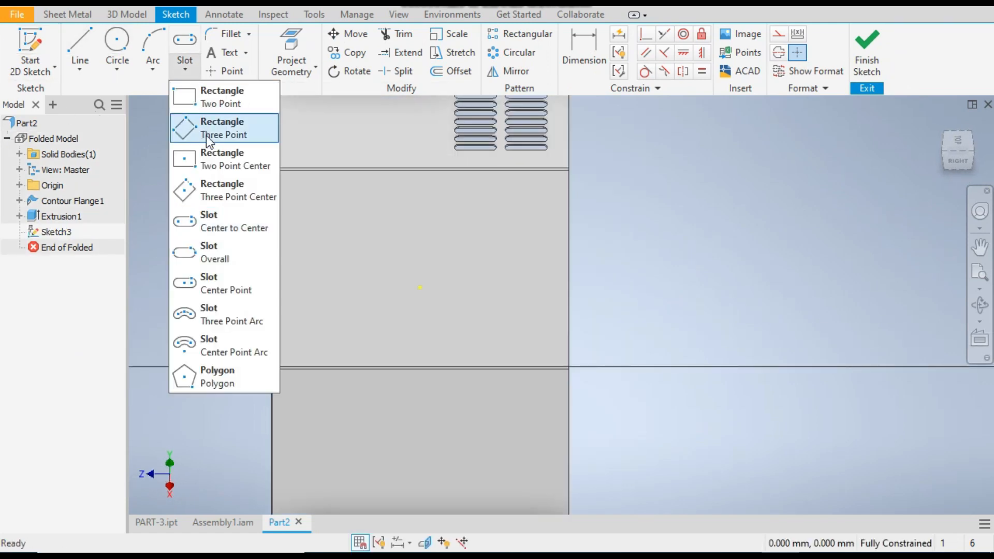
pyautogui.click(209, 157)
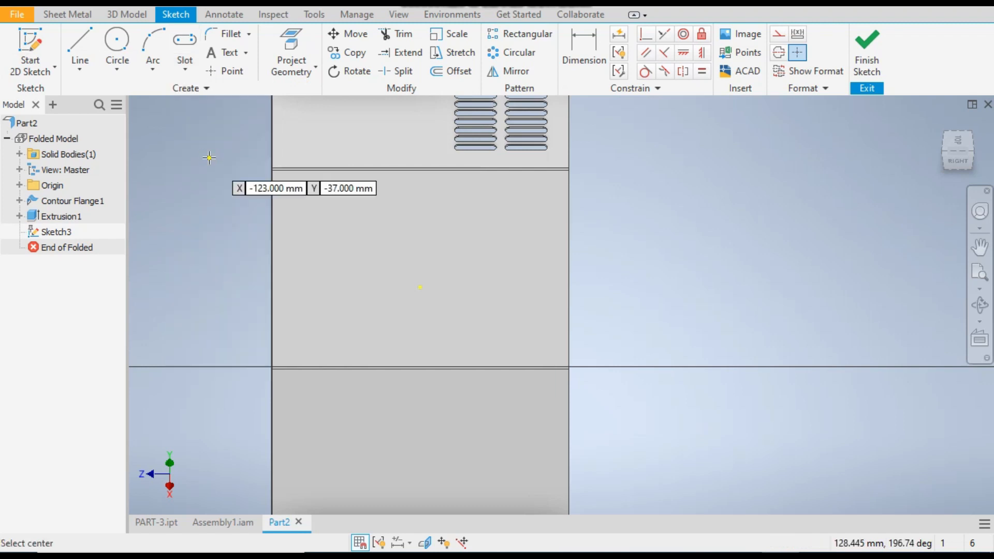
pyautogui.click(338, 250)
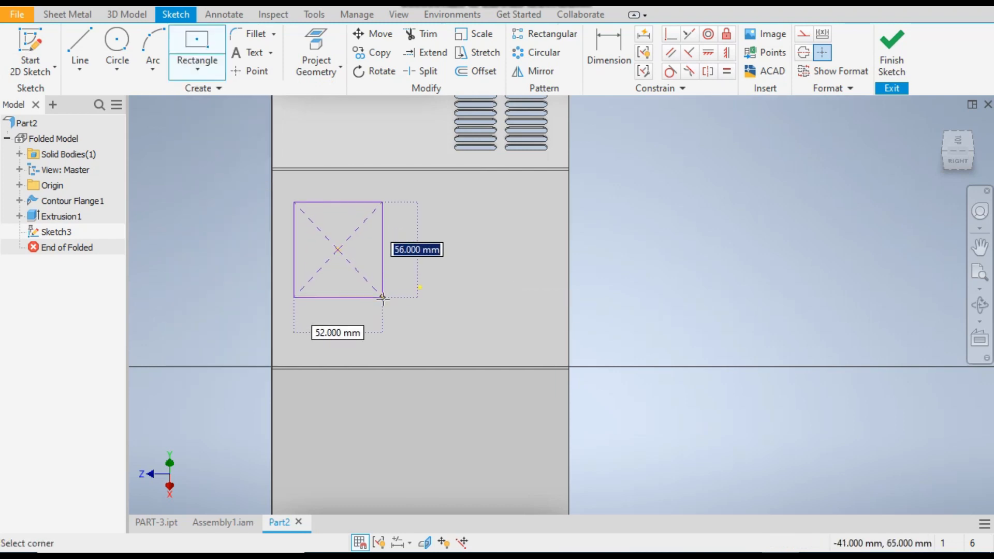
pyautogui.click(386, 298)
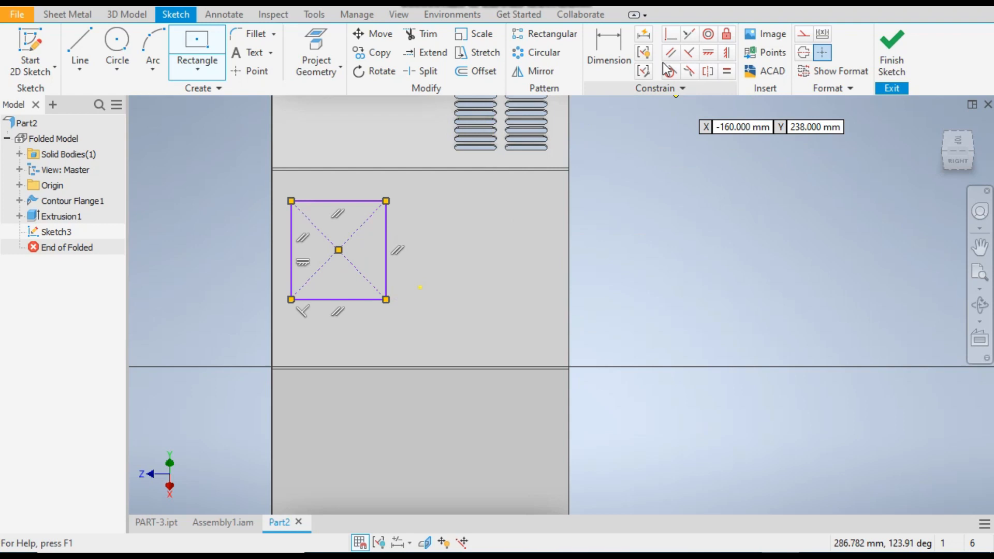
# Dimension the rectangle's width and height to 75 mm each
pyautogui.click(616, 43)
pyautogui.click(348, 197)
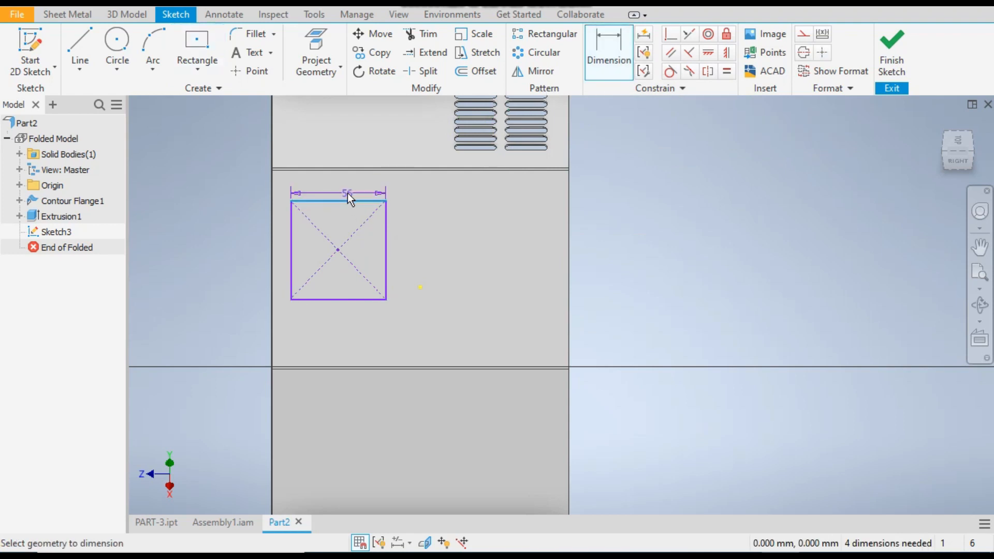
pyautogui.click(344, 185)
pyautogui.write('75')
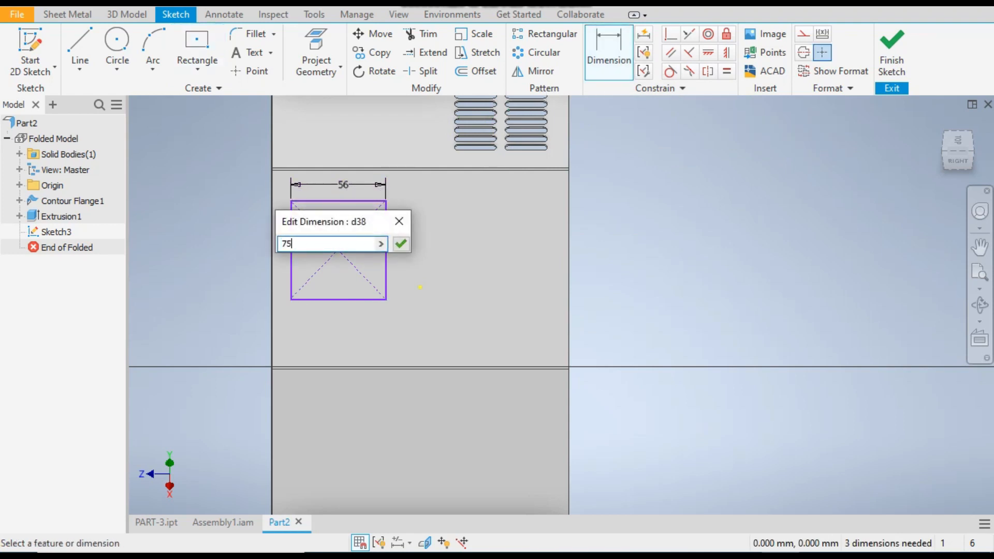
pyautogui.press('Return')
pyautogui.click(387, 269)
pyautogui.click(408, 266)
pyautogui.write('75')
pyautogui.press('Return')
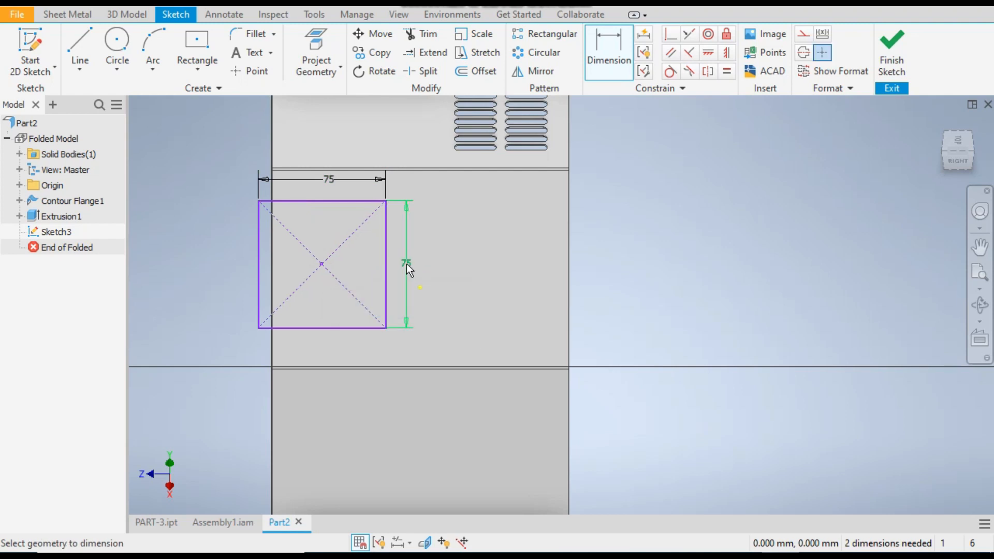
# Dimension the square's upper edge 20 mm from the sloped panel's upper bend line
pyautogui.scroll(3, 327, 178)
pyautogui.click(327, 157)
pyautogui.click(345, 194)
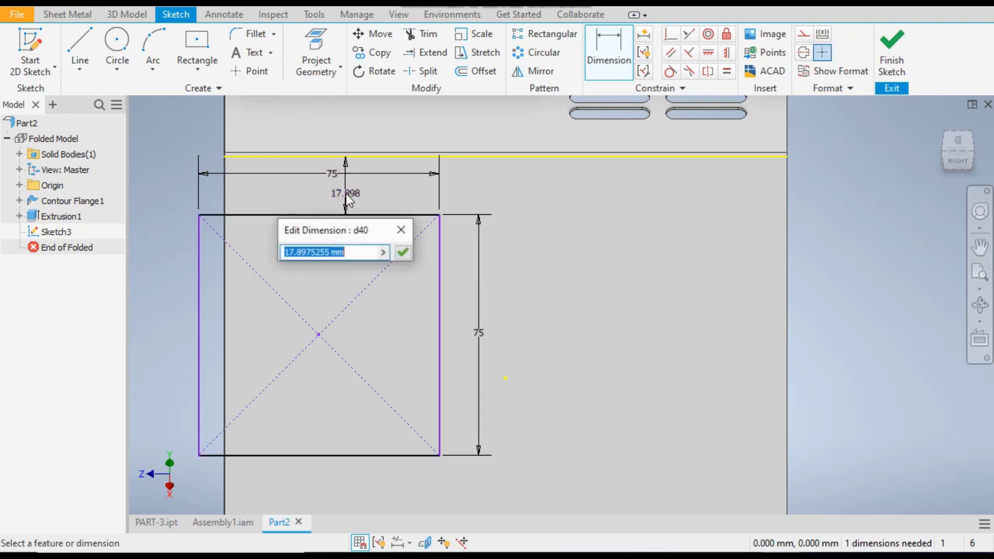
pyautogui.write('20')
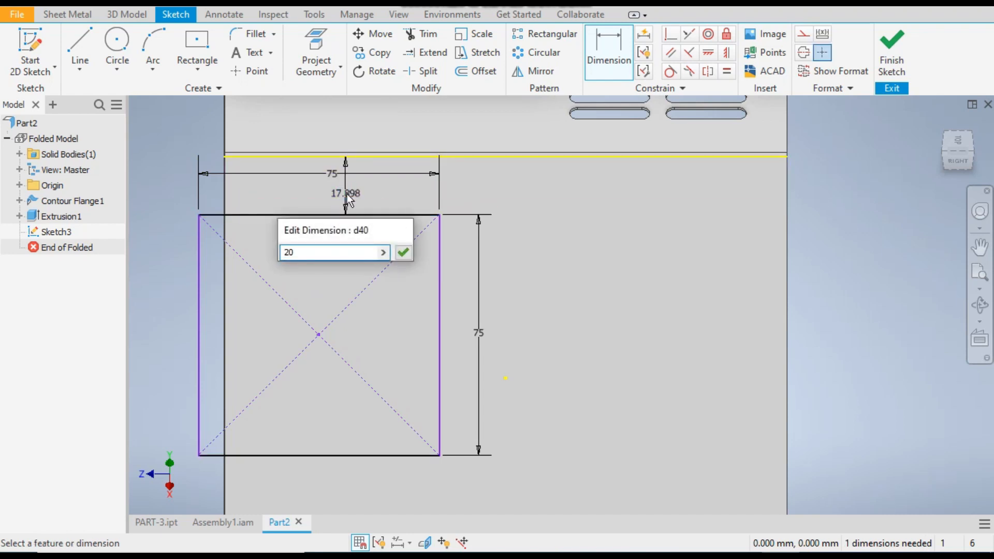
pyautogui.press('Return')
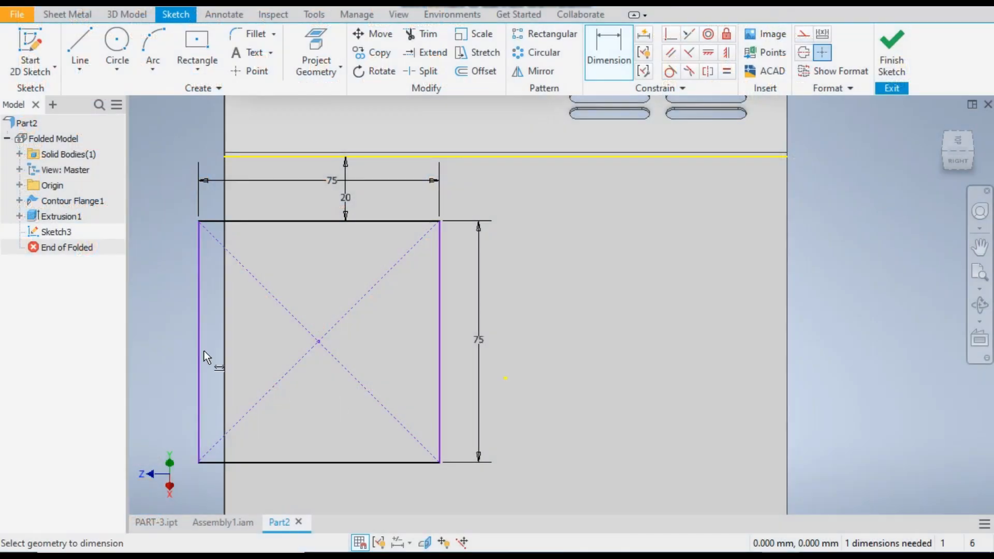
# Move the 75 mm square horizontally inward until it lies completely inside the sloped panel
pyautogui.click(197, 328)
pyautogui.rightClick(197, 327)
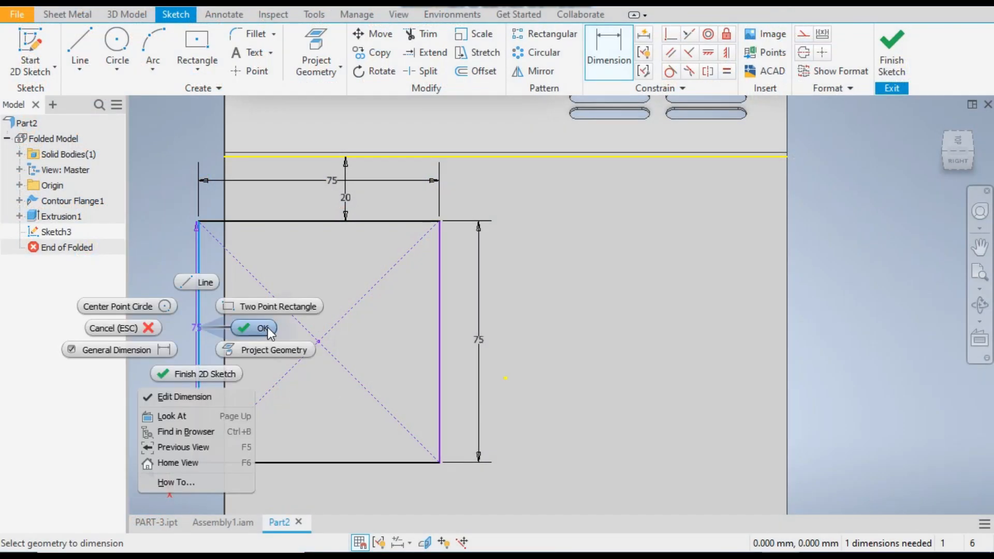
pyautogui.click(268, 329)
pyautogui.moveTo(319, 342); pyautogui.dragTo(424, 342)
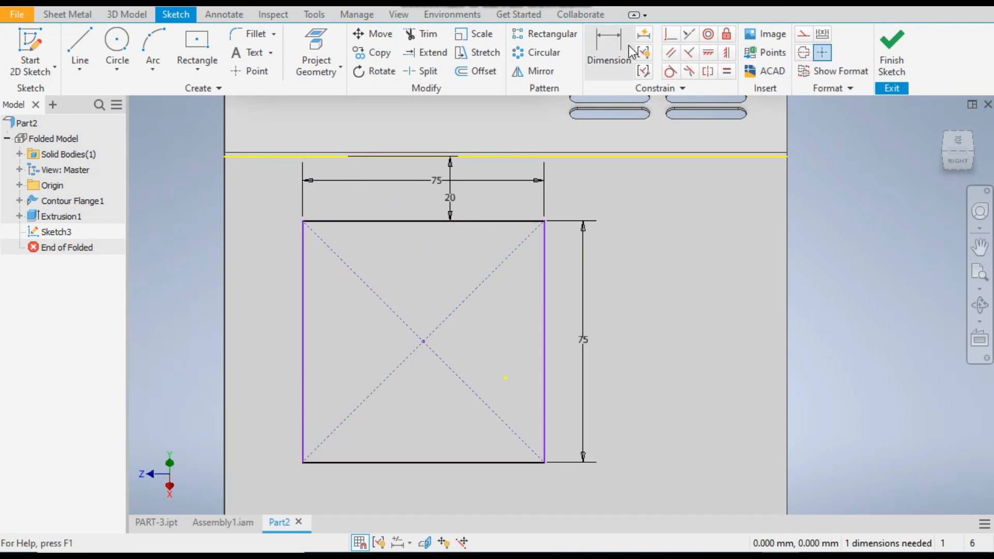
# Dimension the square's left edge 25 mm from the sloped panel's left edge
pyautogui.click(611, 52)
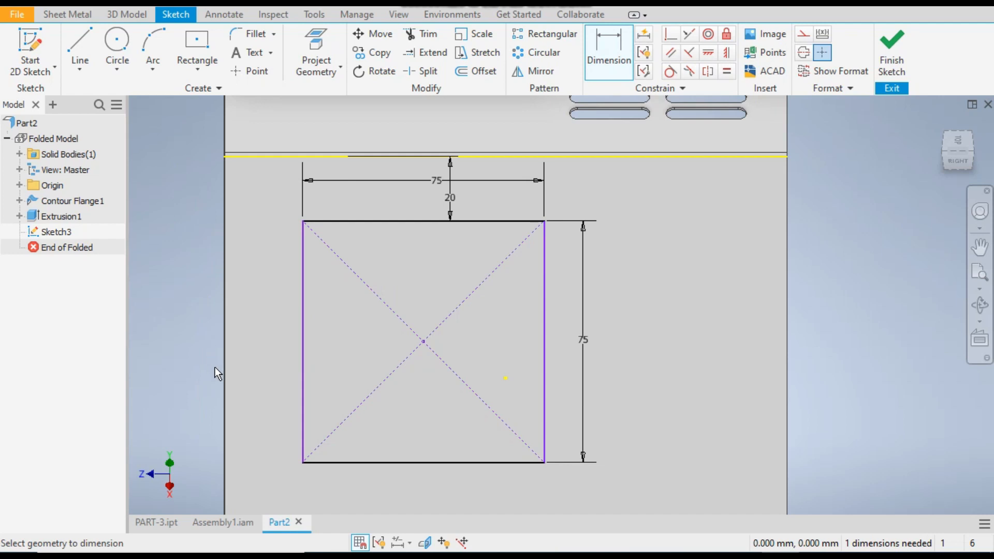
pyautogui.click(225, 356)
pyautogui.click(301, 353)
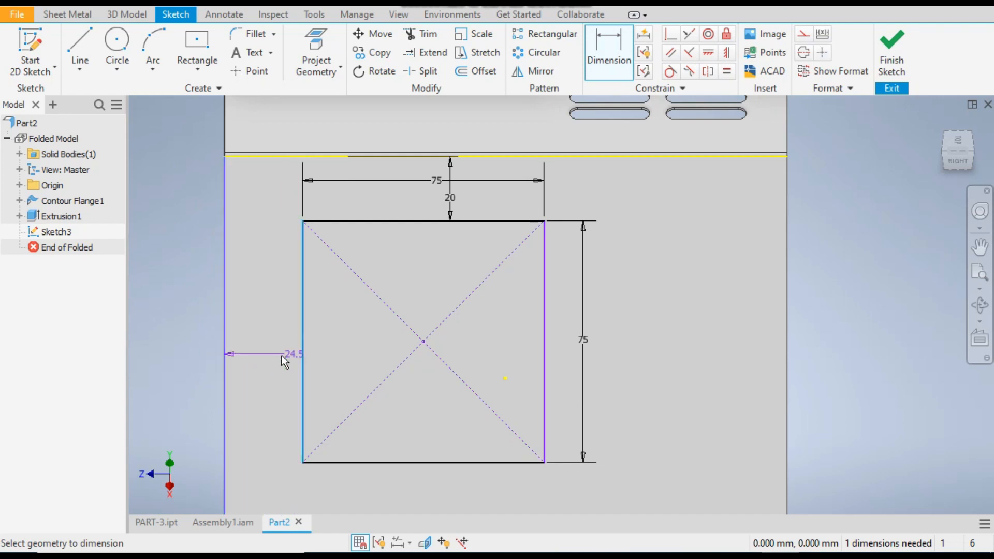
pyautogui.click(281, 357)
pyautogui.write('25')
pyautogui.press('Return')
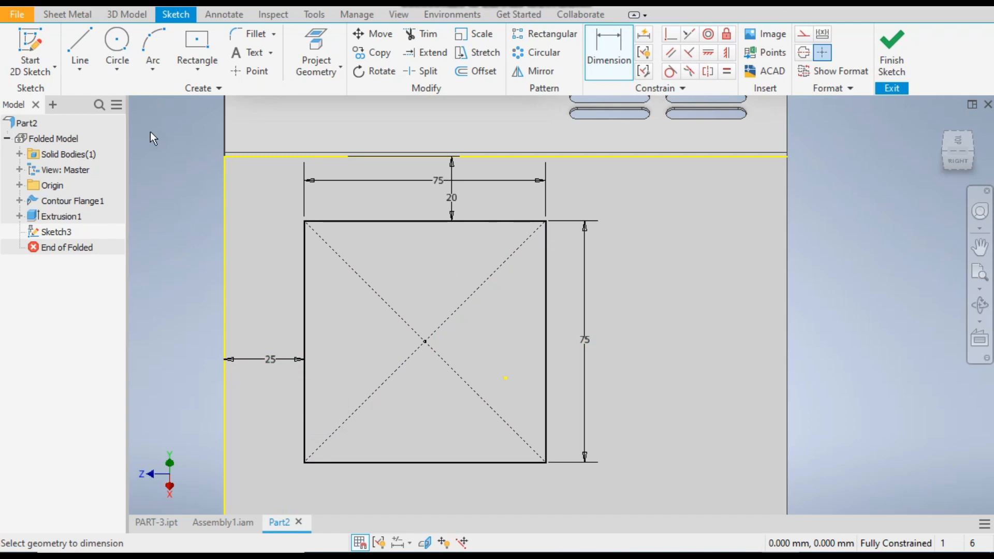
# Cut the square window through the sloped panel, using the sheet Thickness as the cut distance
pyautogui.click(76, 15)
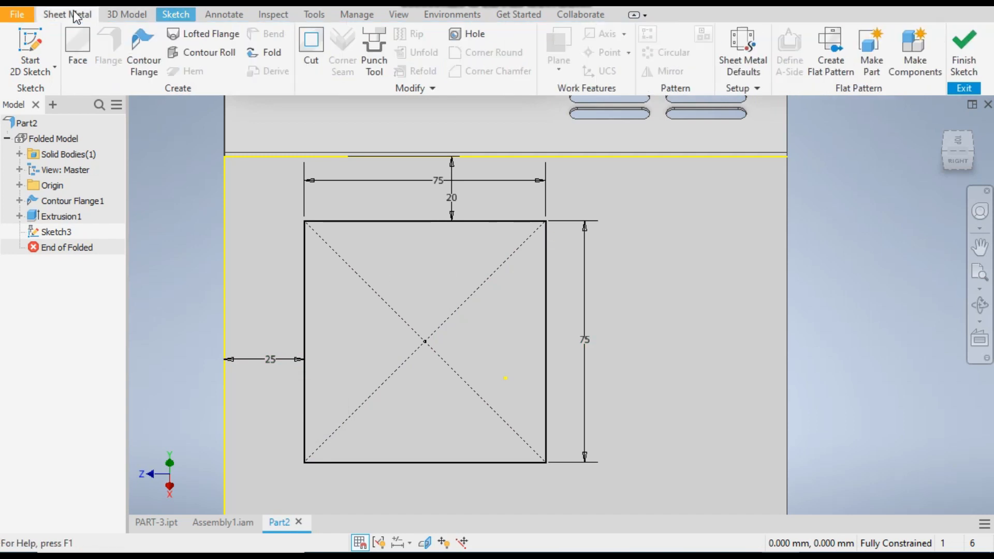
pyautogui.click(311, 44)
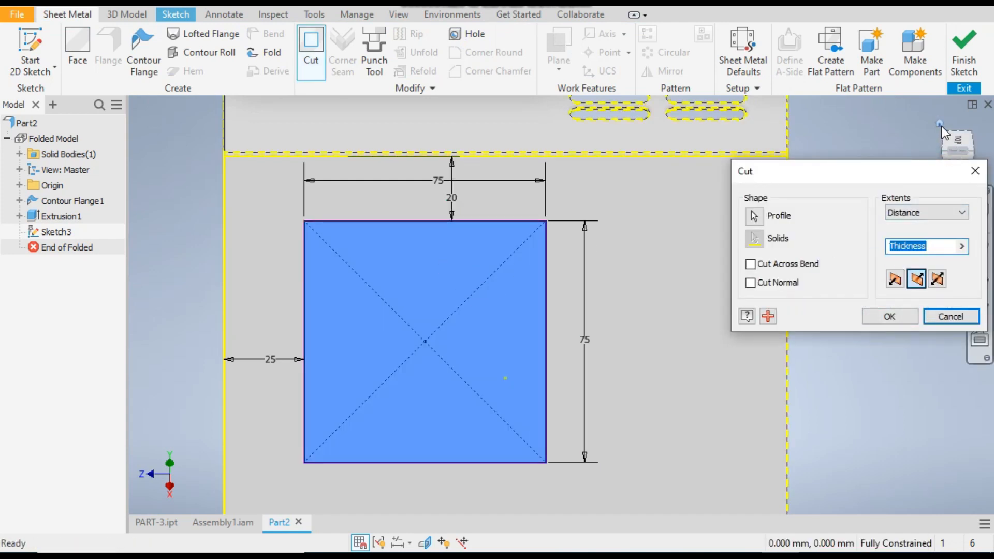
pyautogui.click(946, 151)
pyautogui.scroll(5, 583, 211)
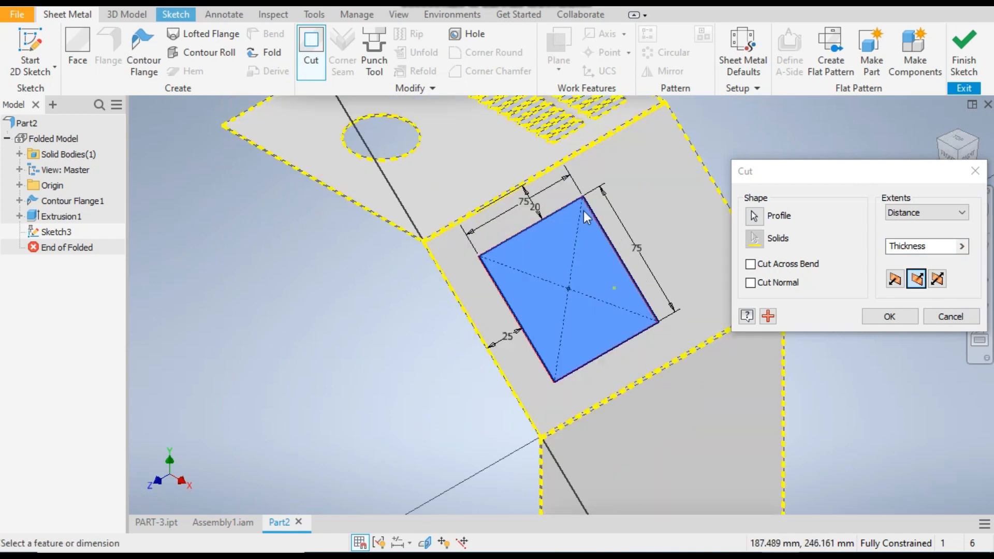
pyautogui.scroll(2, 595, 189)
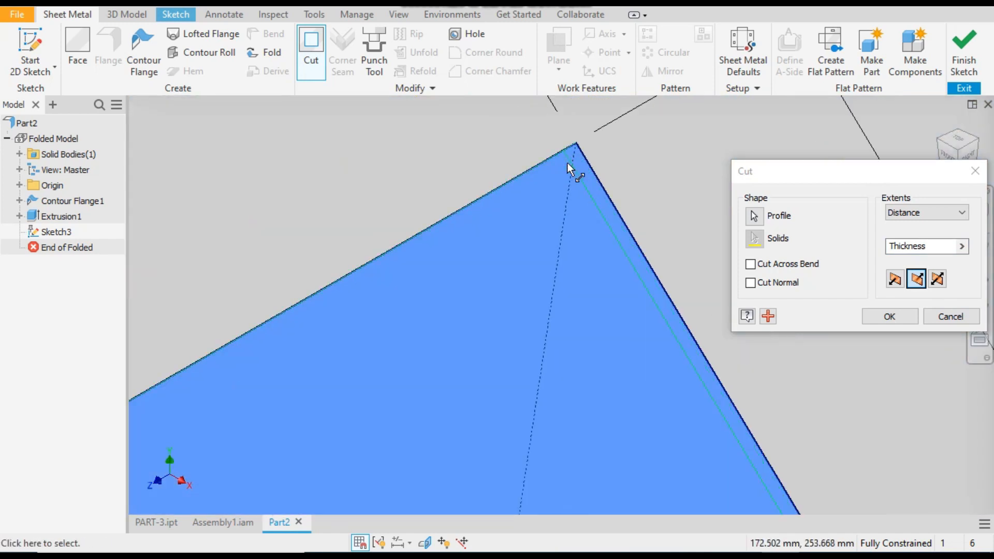
pyautogui.scroll(-1, 558, 191)
pyautogui.scroll(-3, 554, 199)
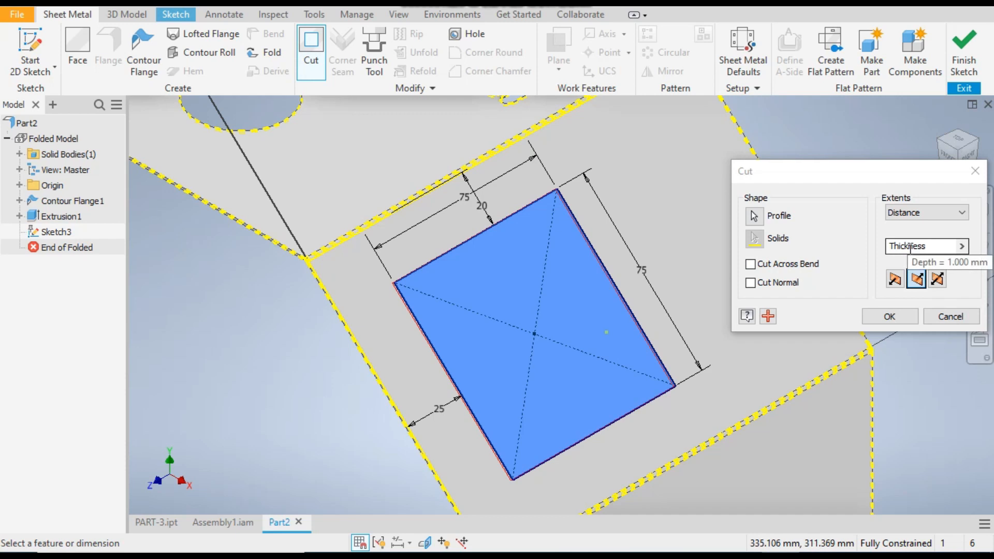
pyautogui.click(888, 316)
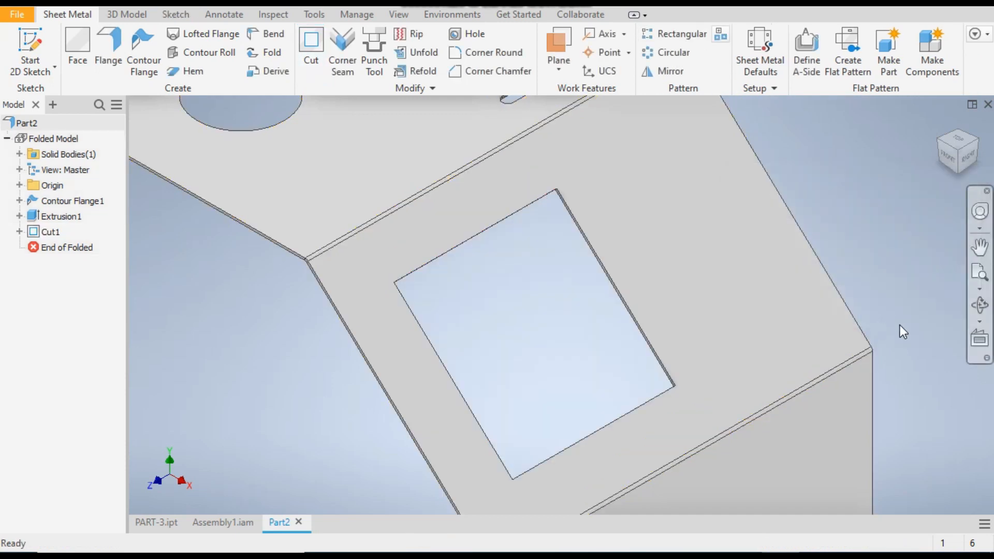
# Check the round vent on PART-3's front panel, then start a new sketch on the vertical front panel of Part2
pyautogui.scroll(-5, 550, 298)
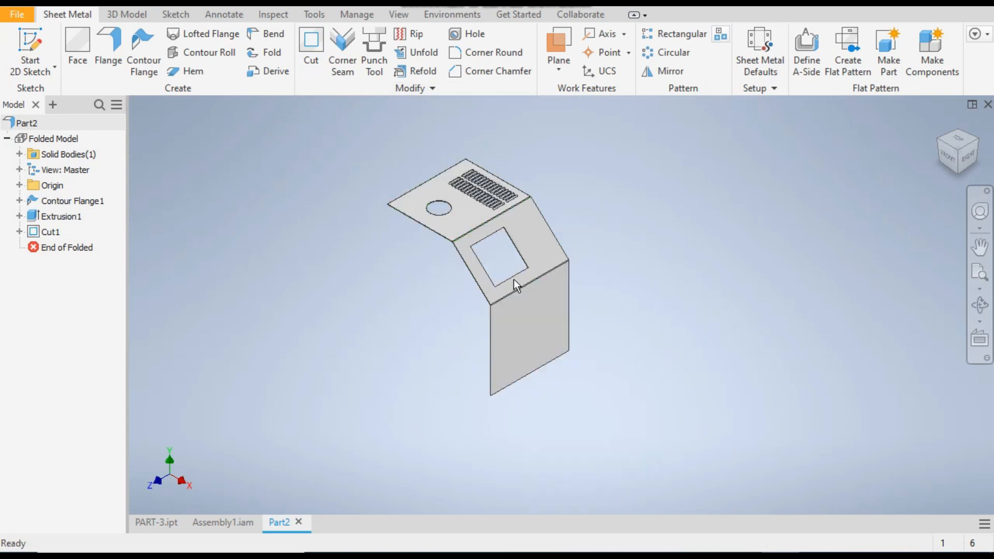
pyautogui.scroll(3, 514, 280)
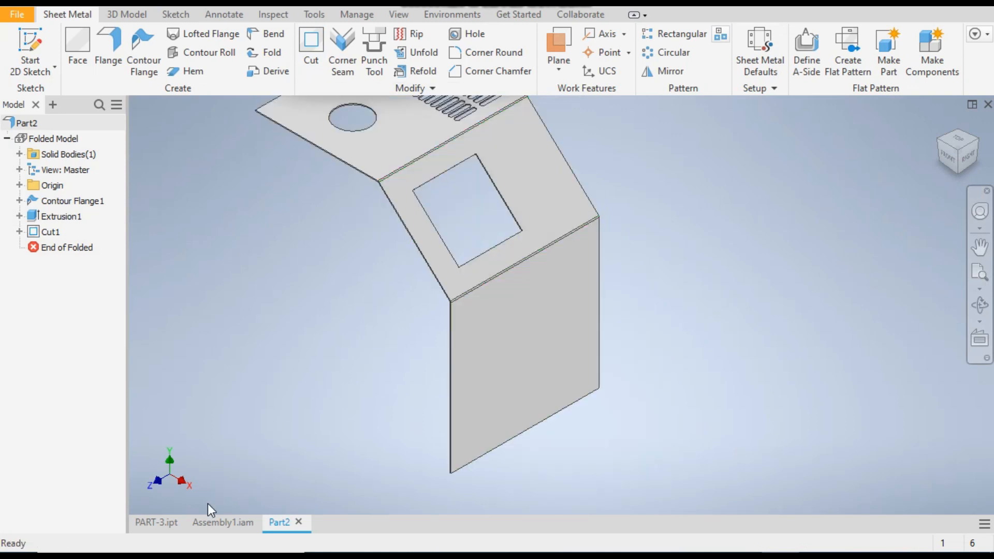
pyautogui.click(156, 523)
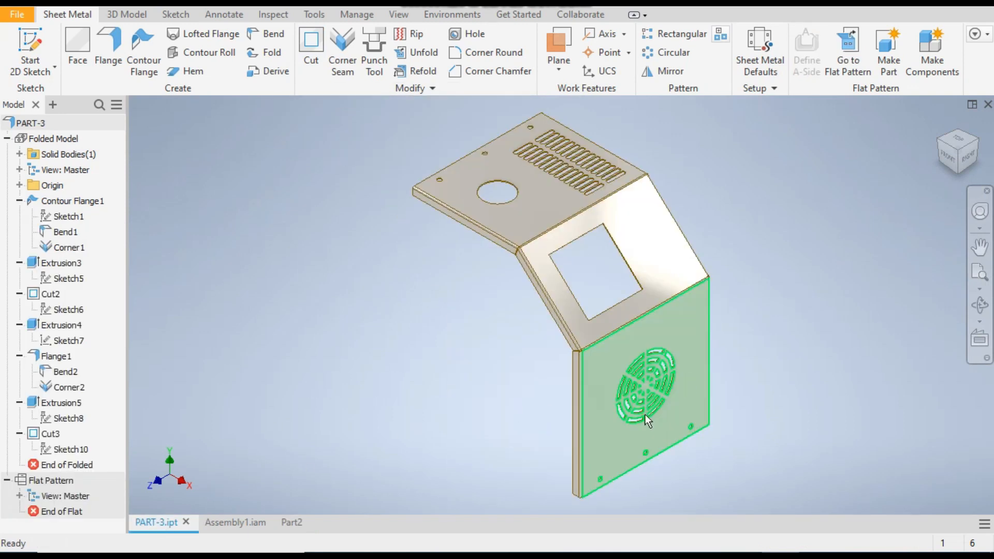
pyautogui.click(291, 523)
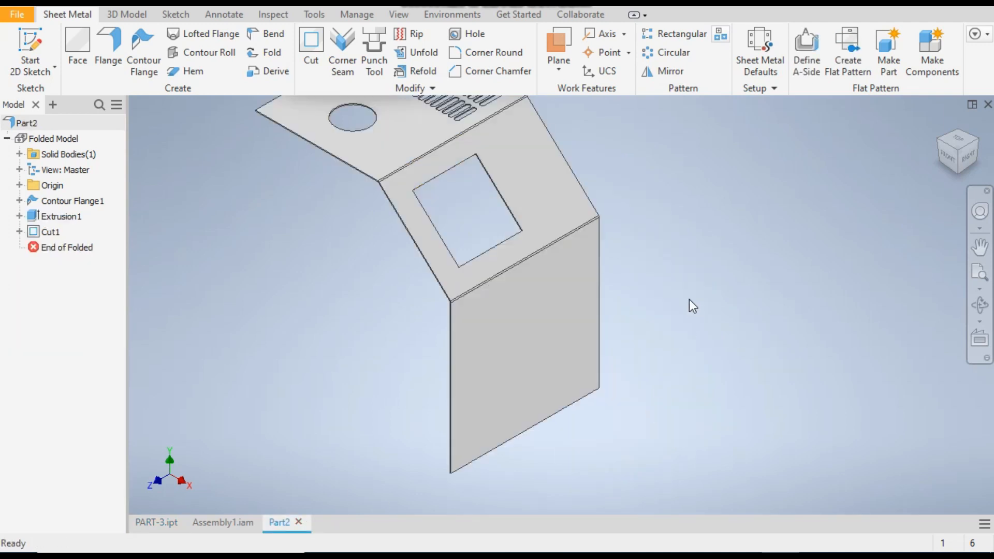
pyautogui.click(524, 329)
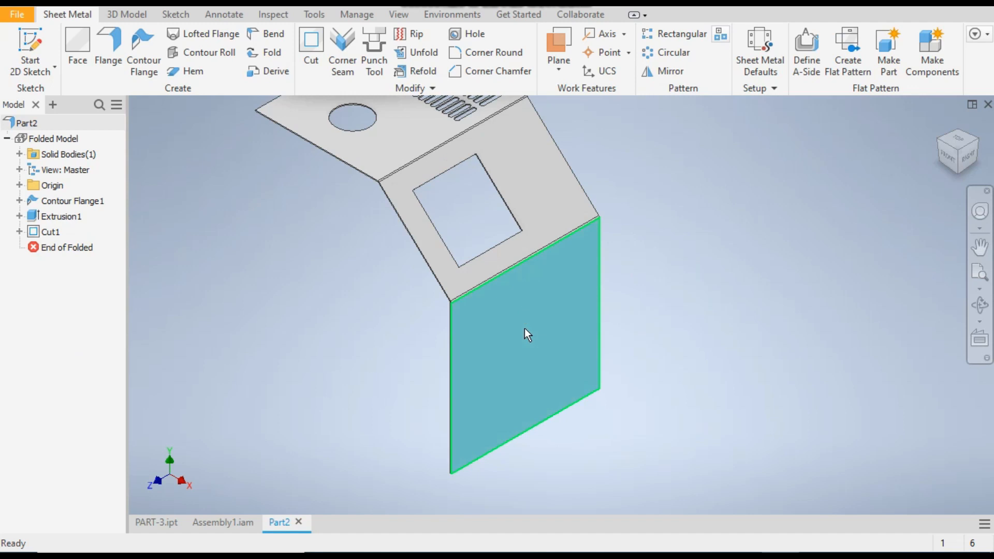
pyautogui.rightClick(524, 328)
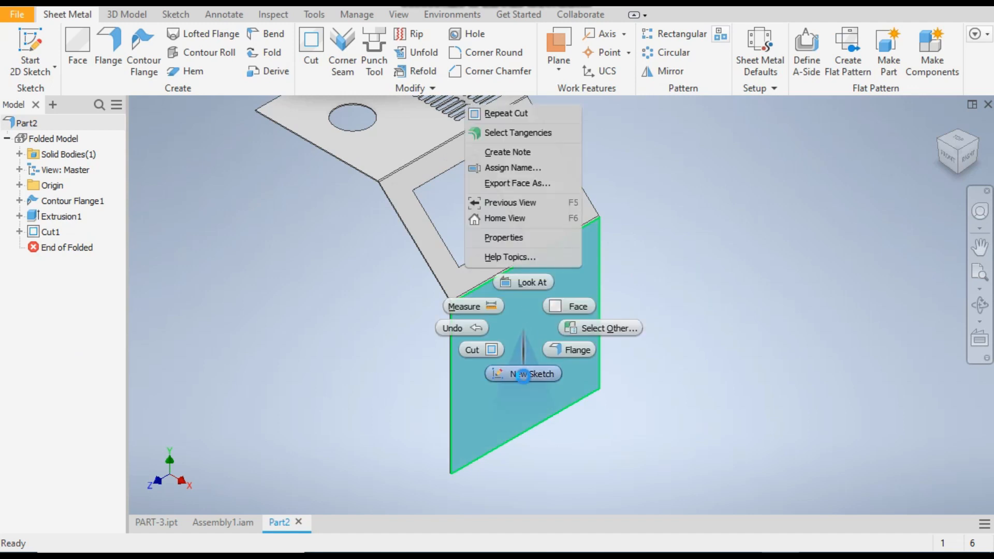
pyautogui.click(523, 374)
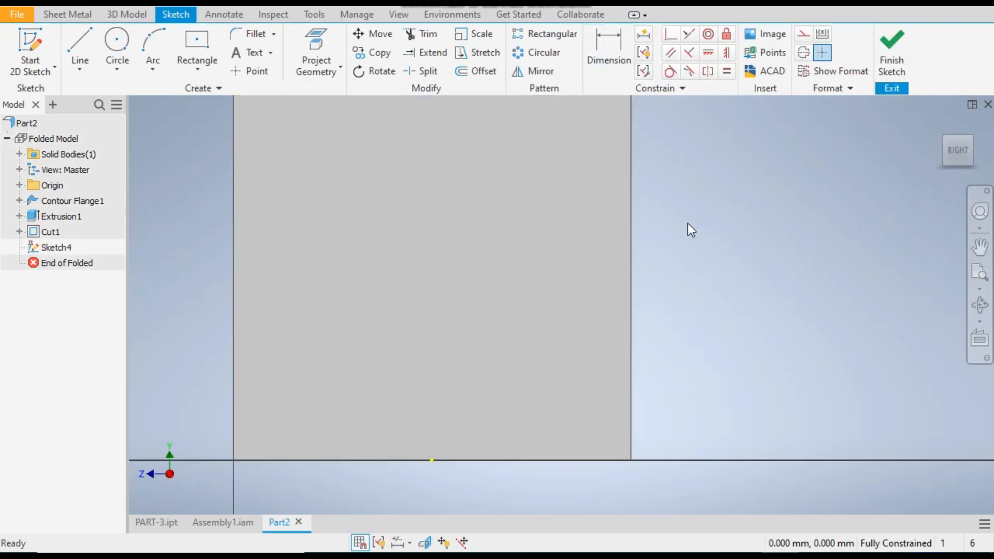
# Draw an 80 mm diameter center-point circle near the middle of the front panel
pyautogui.click(119, 67)
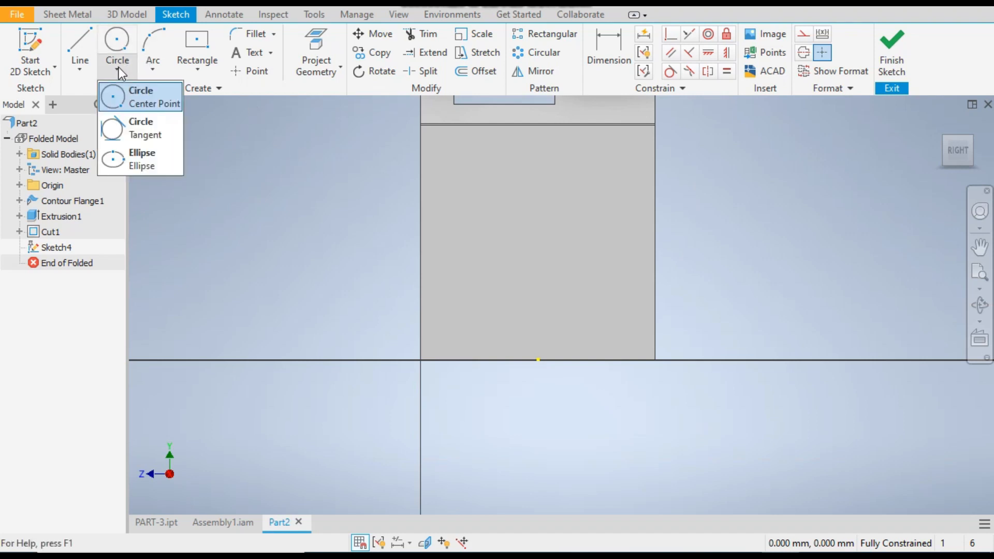
pyautogui.click(126, 107)
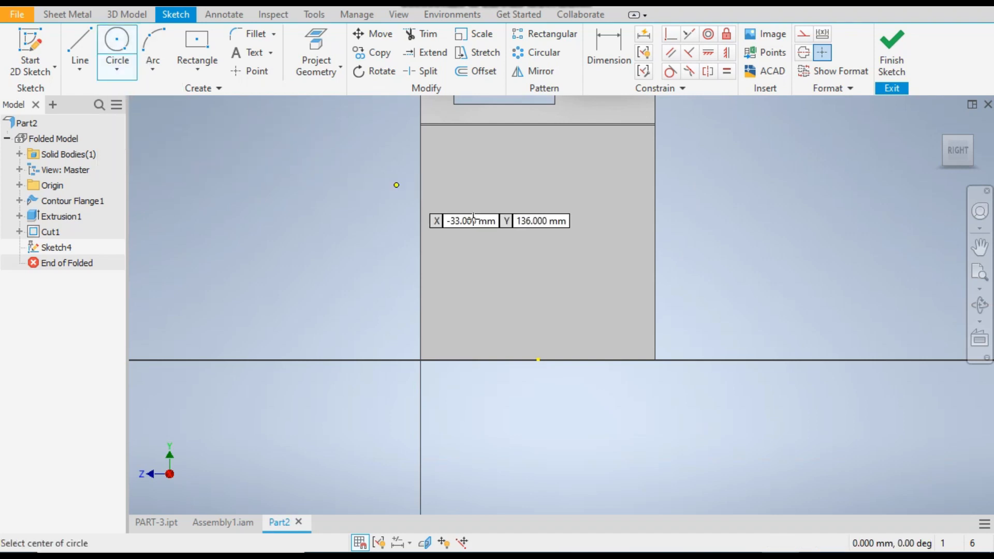
pyautogui.click(533, 240)
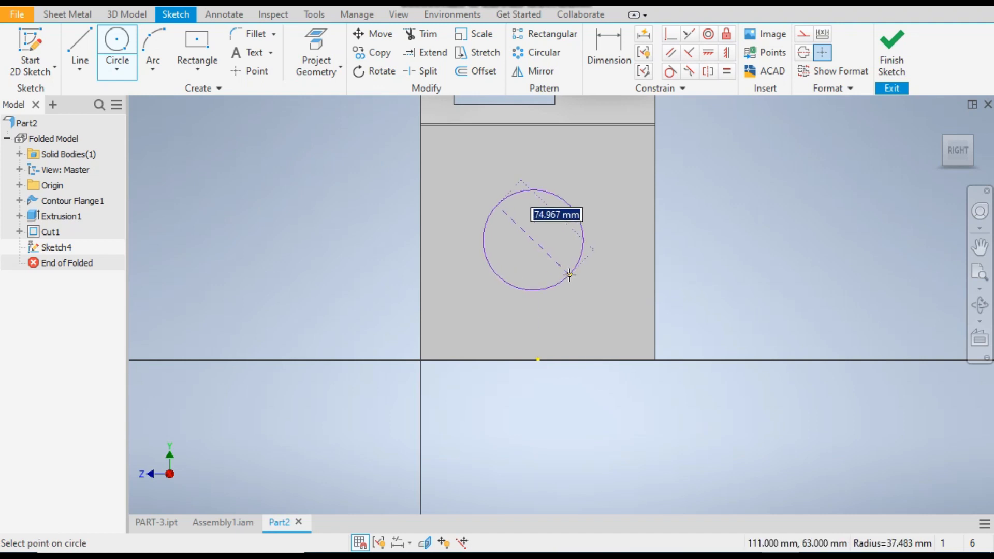
pyautogui.write('80')
pyautogui.press('Return')
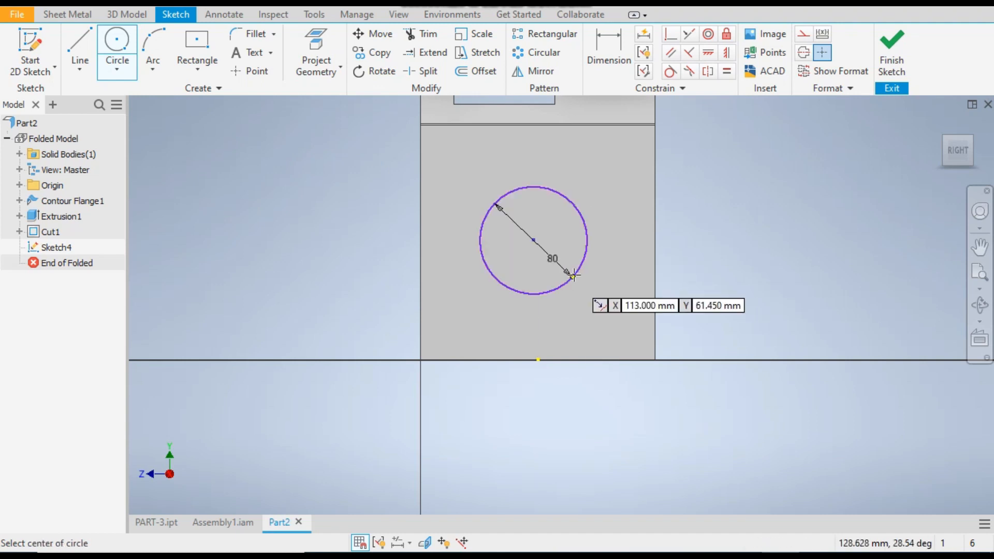
# Add 70 mm and 60 mm diameter circles concentric with the 80 mm circle
pyautogui.click(533, 240)
pyautogui.write('70')
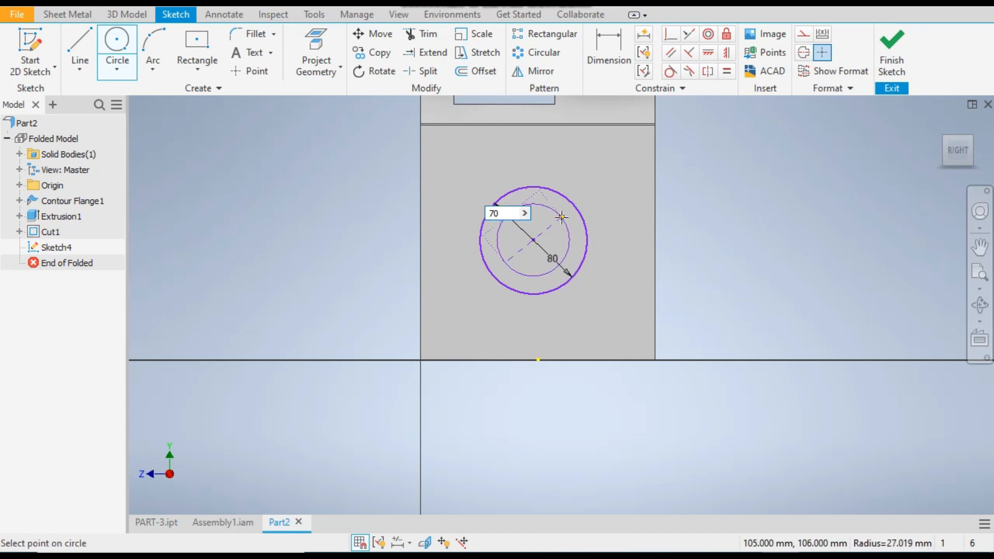
pyautogui.press('Return')
pyautogui.click(533, 240)
pyautogui.write('60')
pyautogui.press('Return')
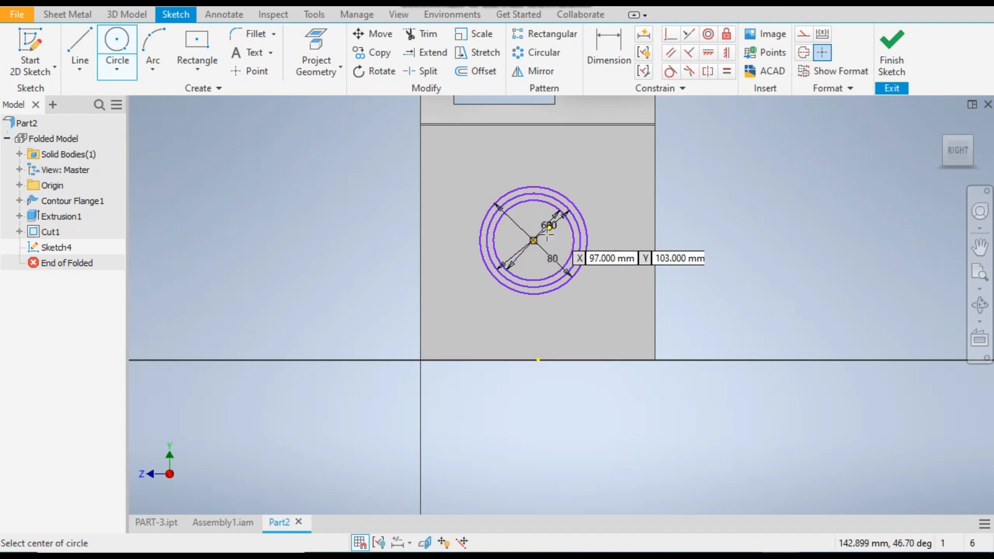
# Add 50 mm and 40 mm diameter circles on the same centre point
pyautogui.click(533, 240)
pyautogui.scroll(3, 534, 215)
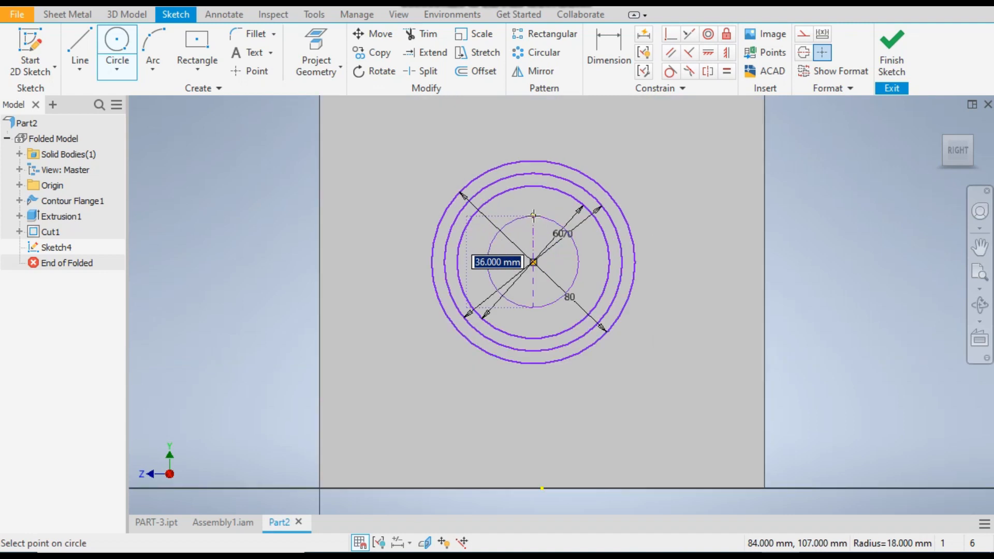
pyautogui.write('50')
pyautogui.press('Return')
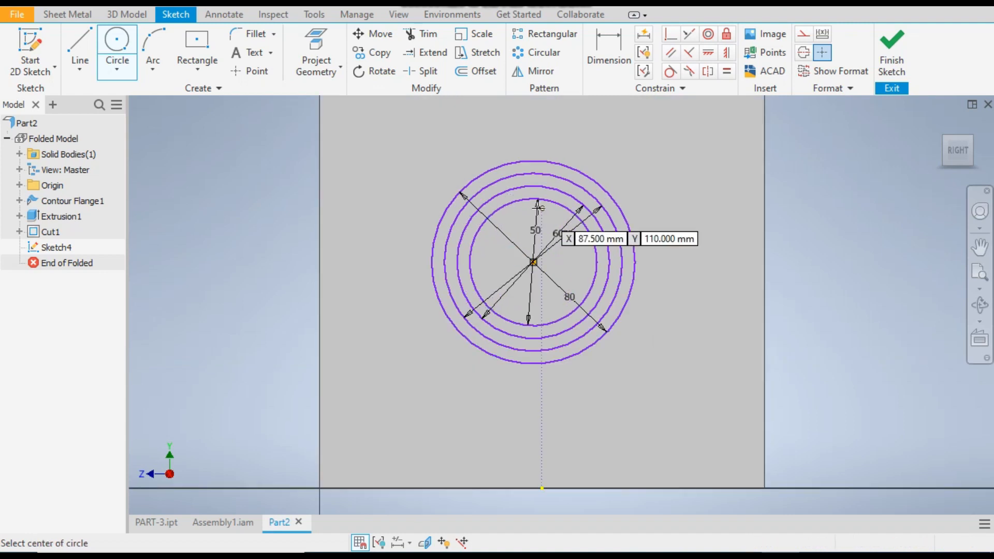
pyautogui.click(533, 262)
pyautogui.write('40')
pyautogui.press('Return')
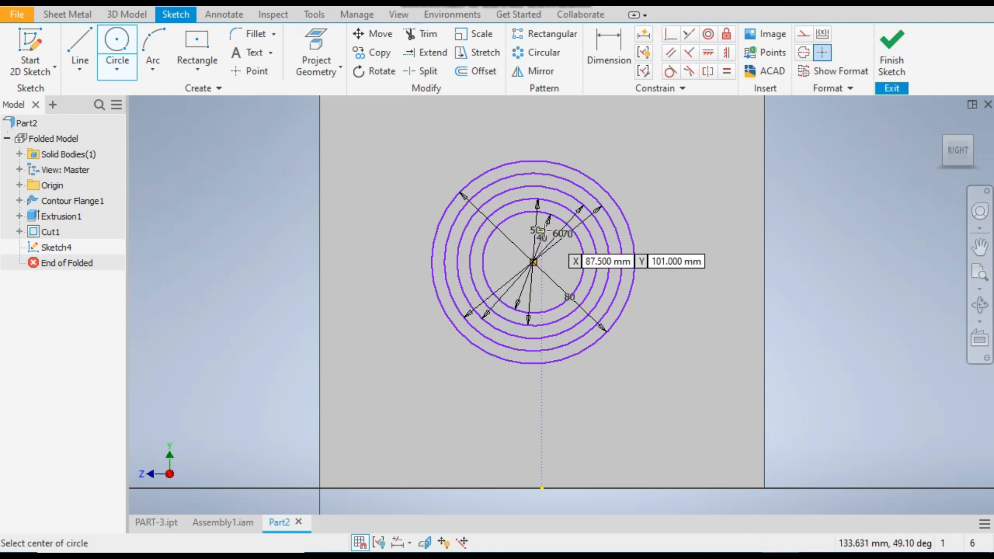
# Add a concentric 30 mm diameter circle and a 20 mm diameter circle centred slightly left of the shared centre point
pyautogui.click(533, 262)
pyautogui.write('50')
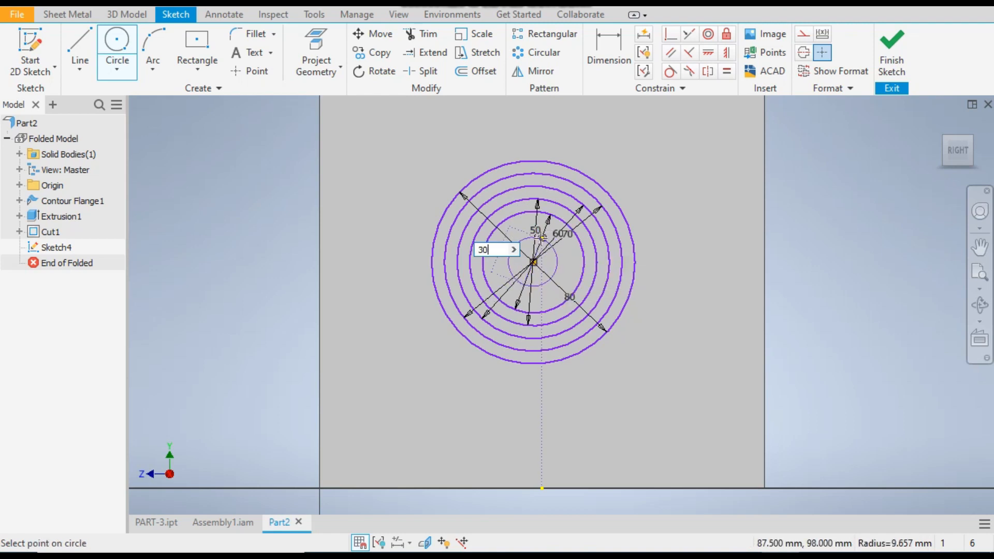
pyautogui.press('Return')
pyautogui.click(532, 262)
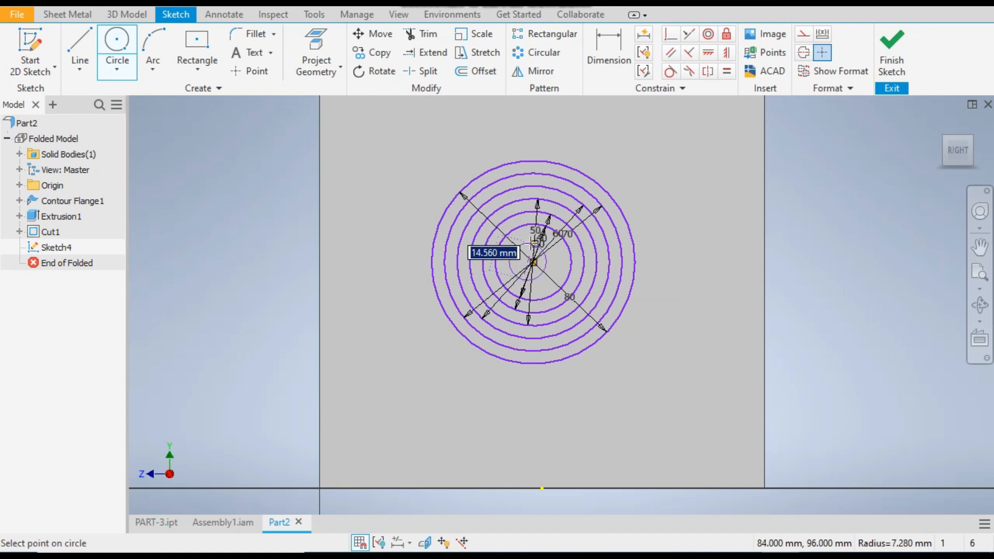
pyautogui.write('20')
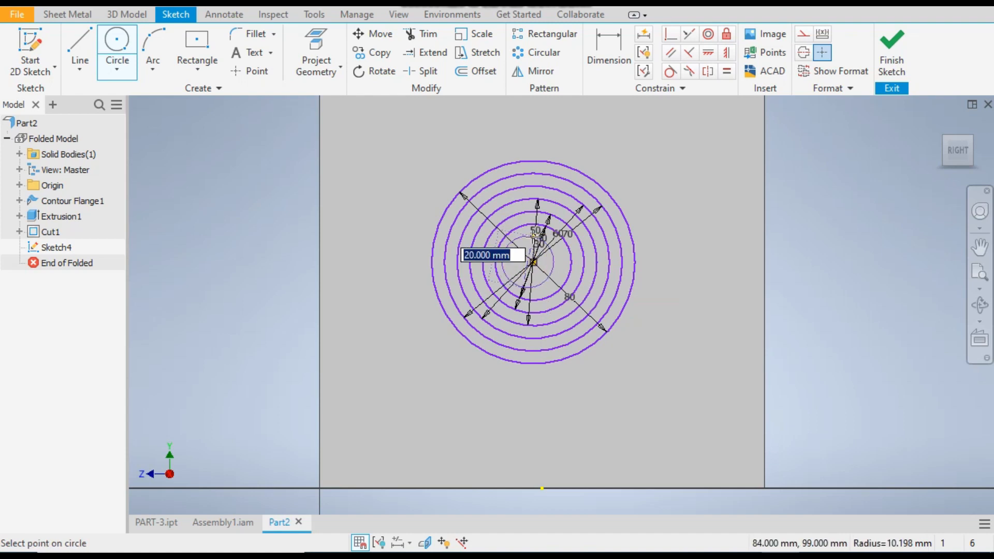
pyautogui.press('Return')
pyautogui.scroll(3, 528, 237)
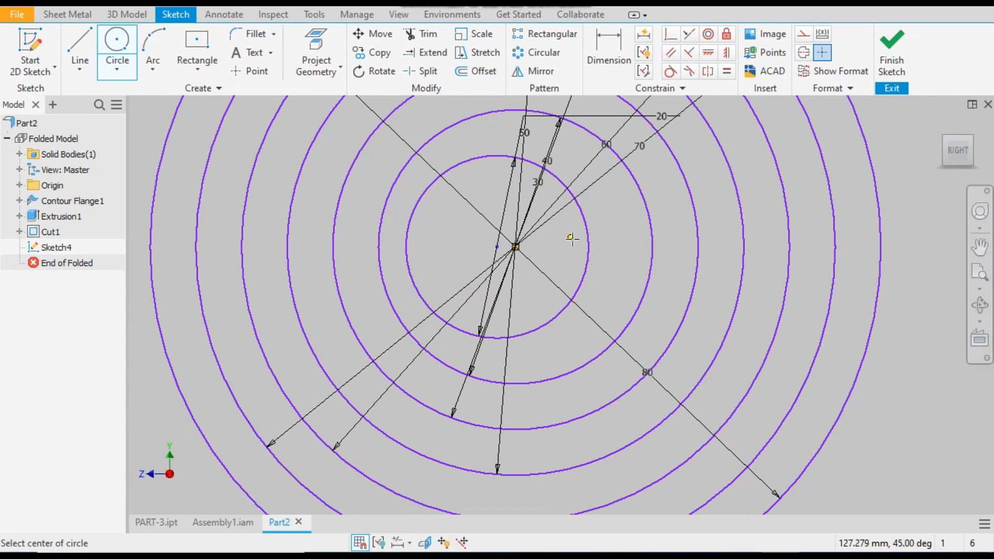
pyautogui.press('Escape')
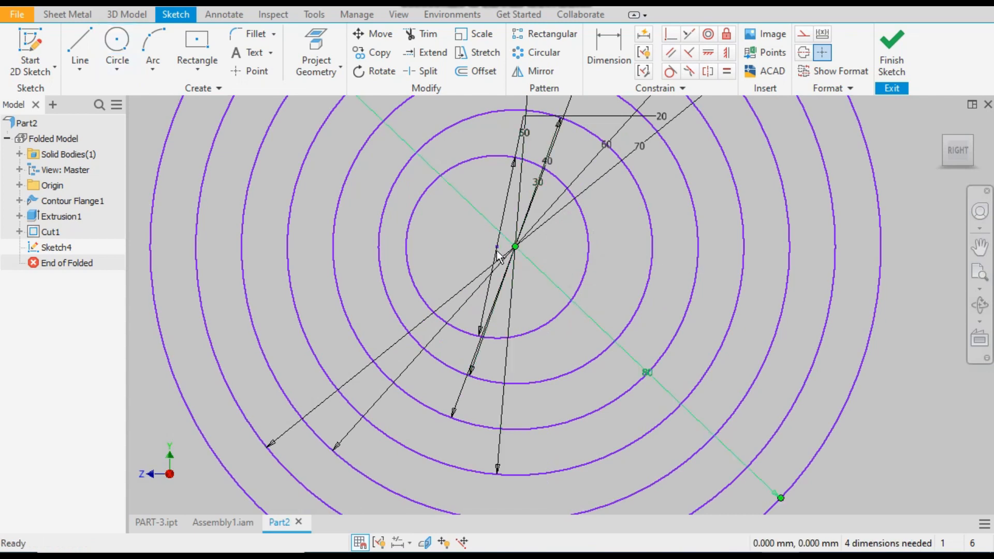
# Align the 20 mm circle with the shared centre point and dimension that centre 90 mm above the front panel's bottom edge
pyautogui.moveTo(498, 247)
pyautogui.mouseDown()
pyautogui.moveTo(515, 246)
pyautogui.moveTo(485, 247)
pyautogui.moveTo(521, 223)
pyautogui.moveTo(534, 247)
pyautogui.mouseUp()
pyautogui.scroll(6, 468, 298)
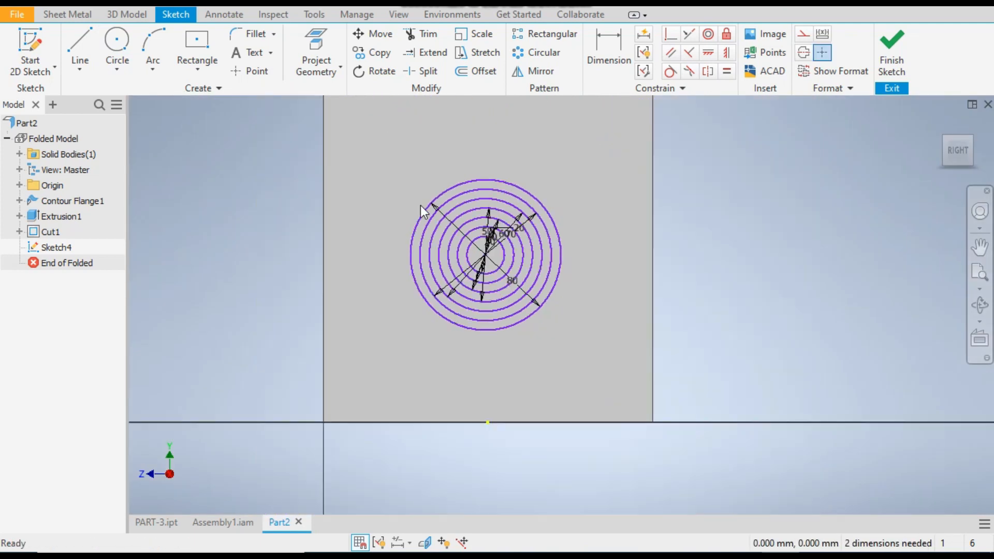
pyautogui.click(605, 44)
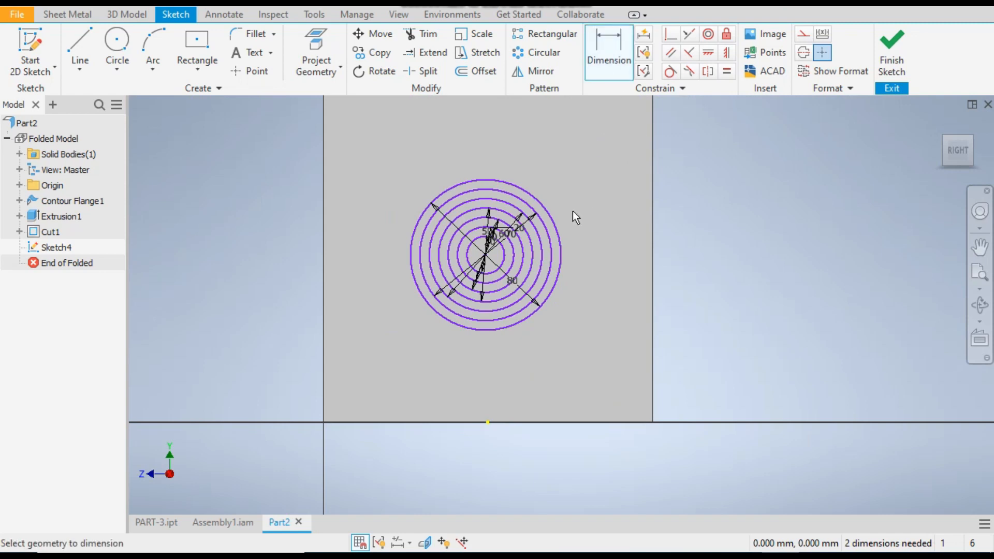
pyautogui.click(486, 255)
pyautogui.click(487, 423)
pyautogui.click(380, 358)
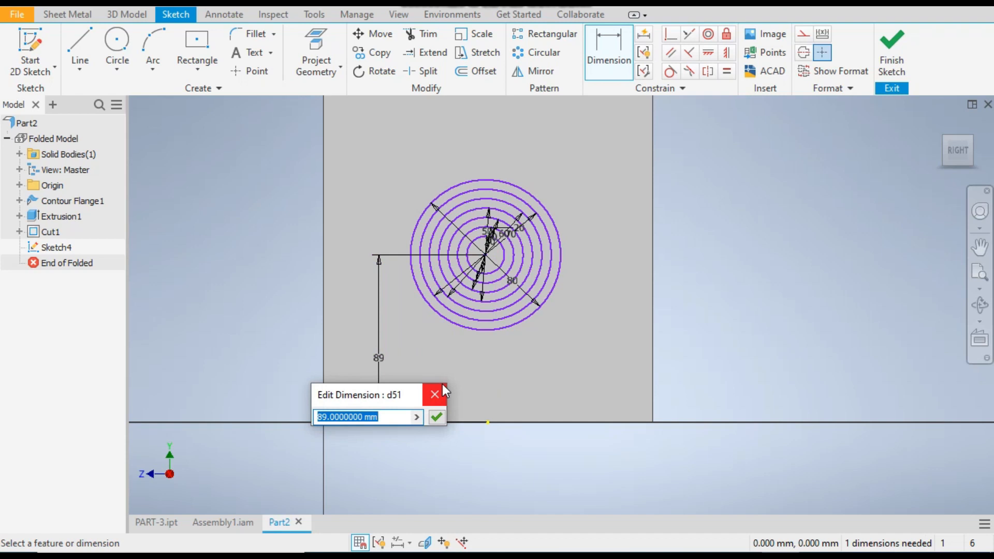
pyautogui.write('90')
pyautogui.press('Return')
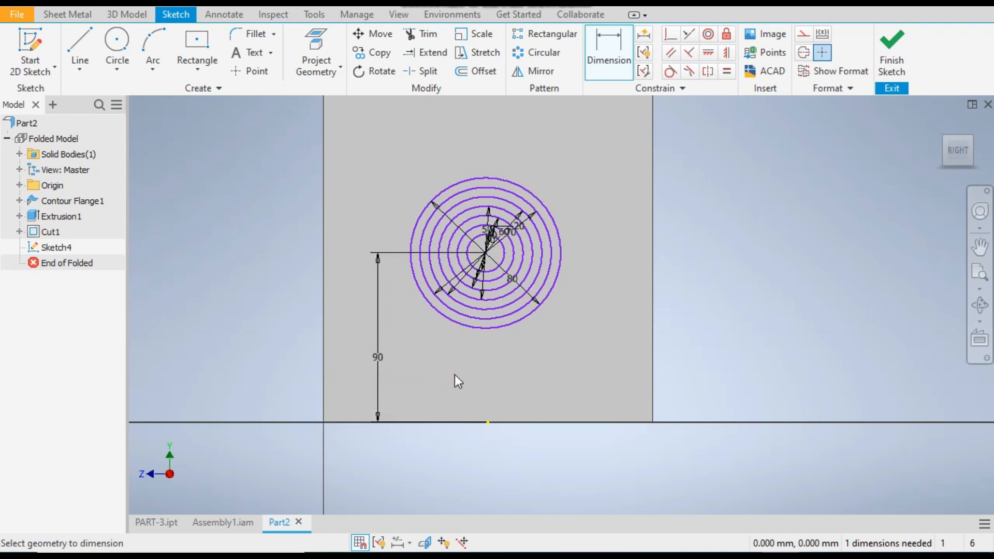
# Constrain the circles' centre vertically in line with the midpoint of the front panel's bottom edge
pyautogui.click(726, 56)
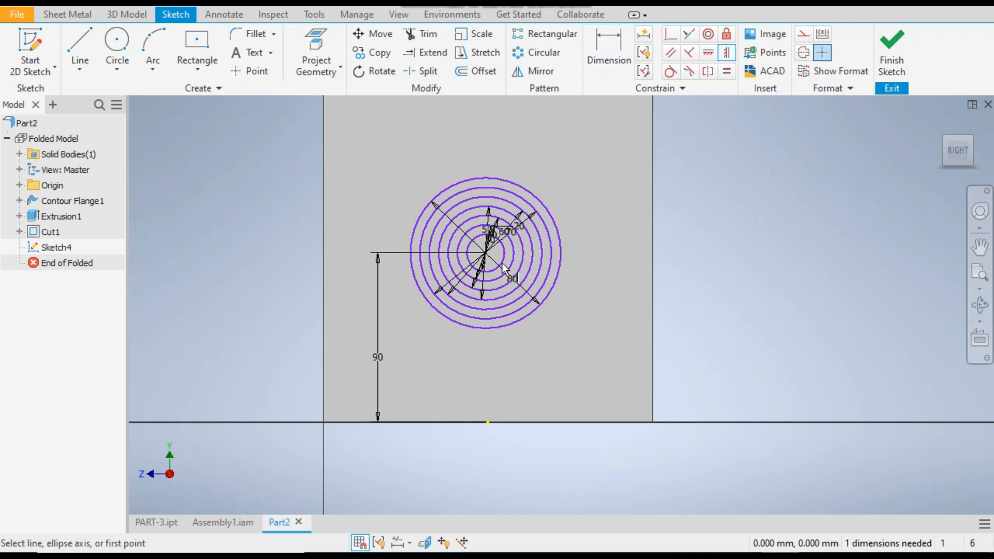
pyautogui.click(486, 254)
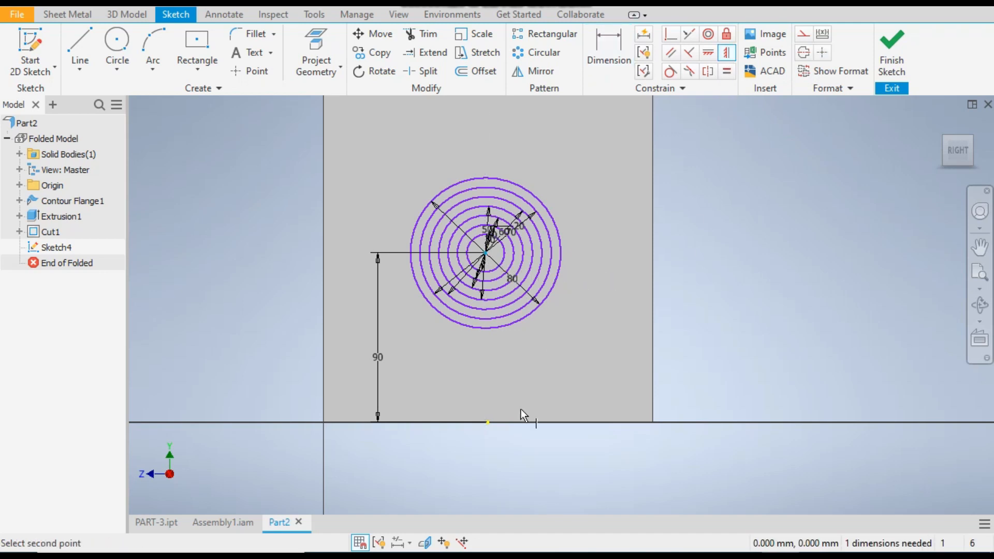
pyautogui.click(488, 422)
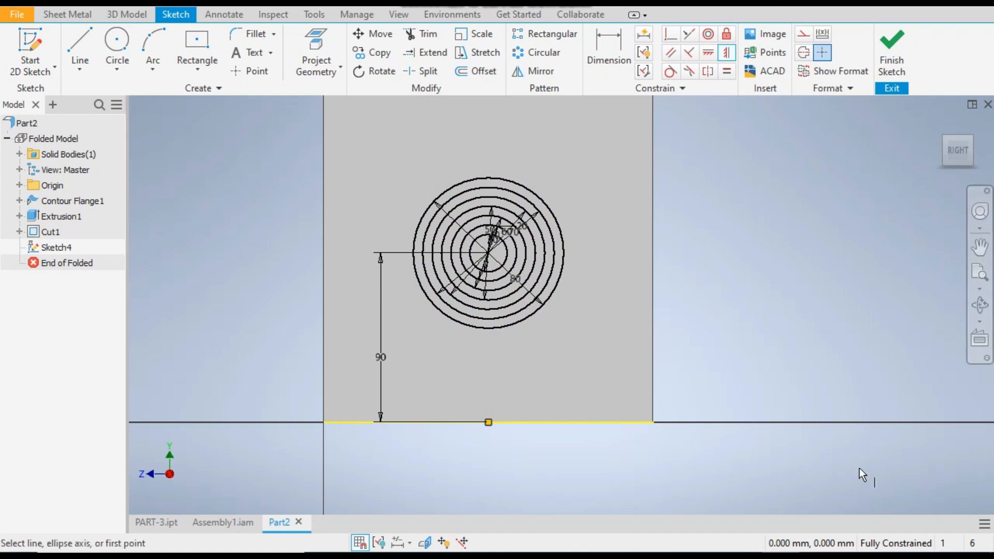
# Draw two vertical lines from the circles' centre, one up and one down to the 80 mm circle
pyautogui.scroll(-3, 508, 264)
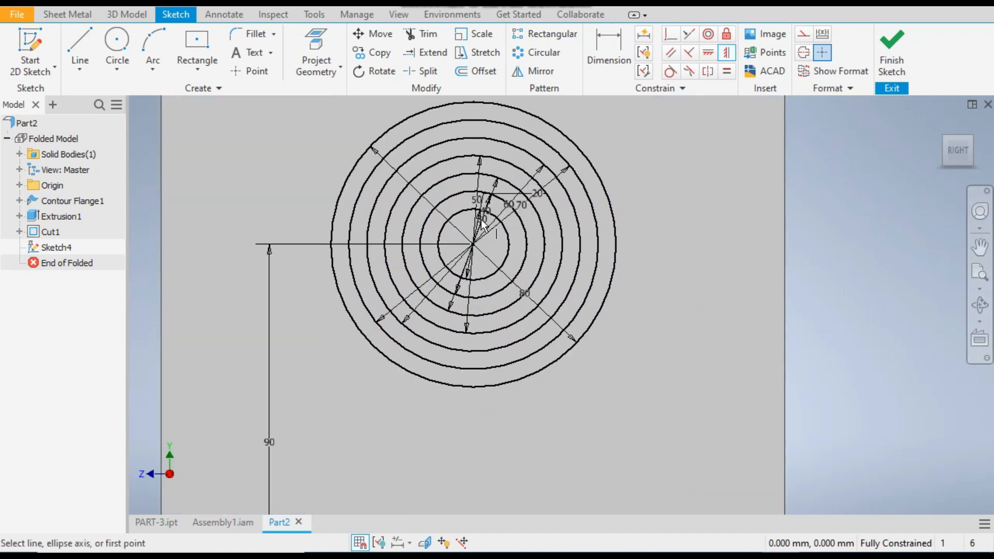
pyautogui.scroll(3, 482, 224)
pyautogui.scroll(-4, 488, 144)
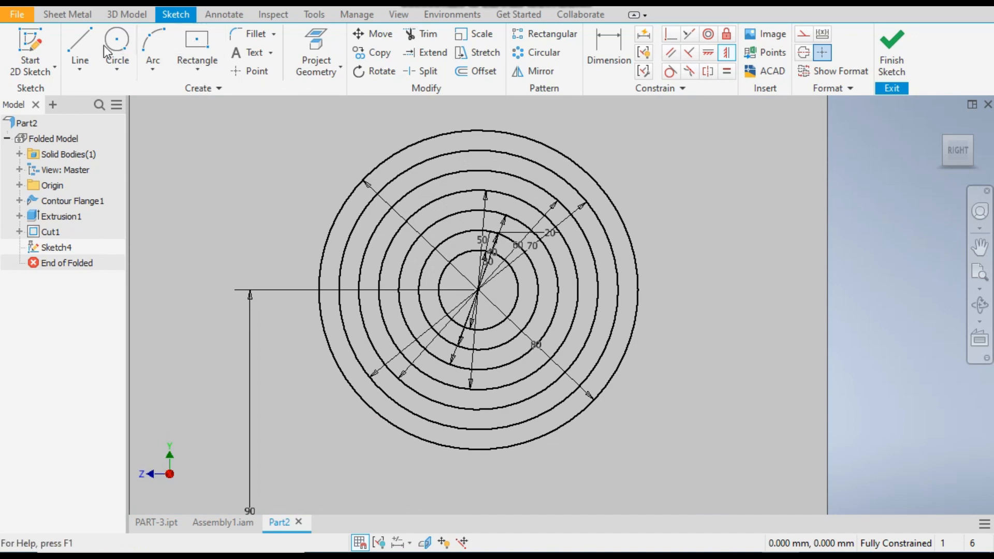
pyautogui.click(82, 42)
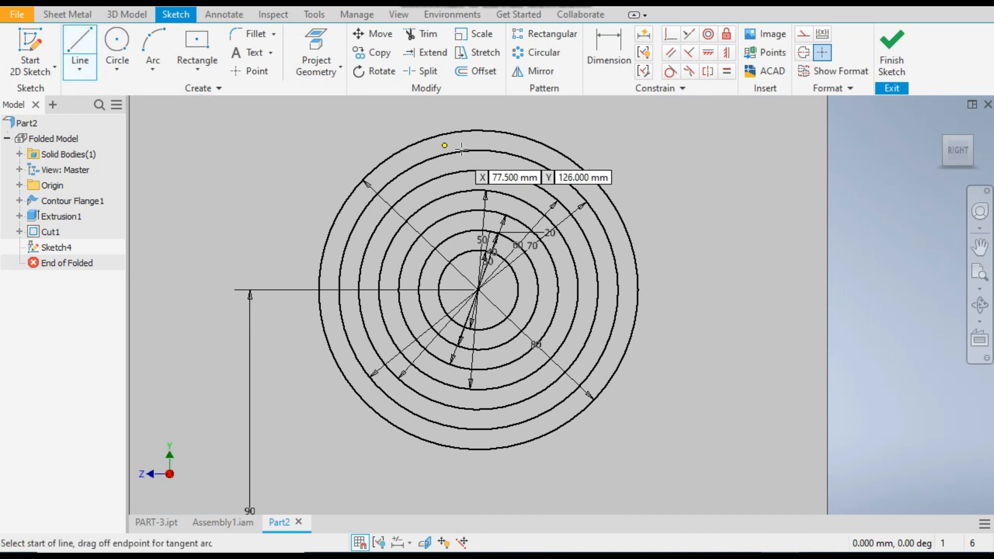
pyautogui.click(477, 290)
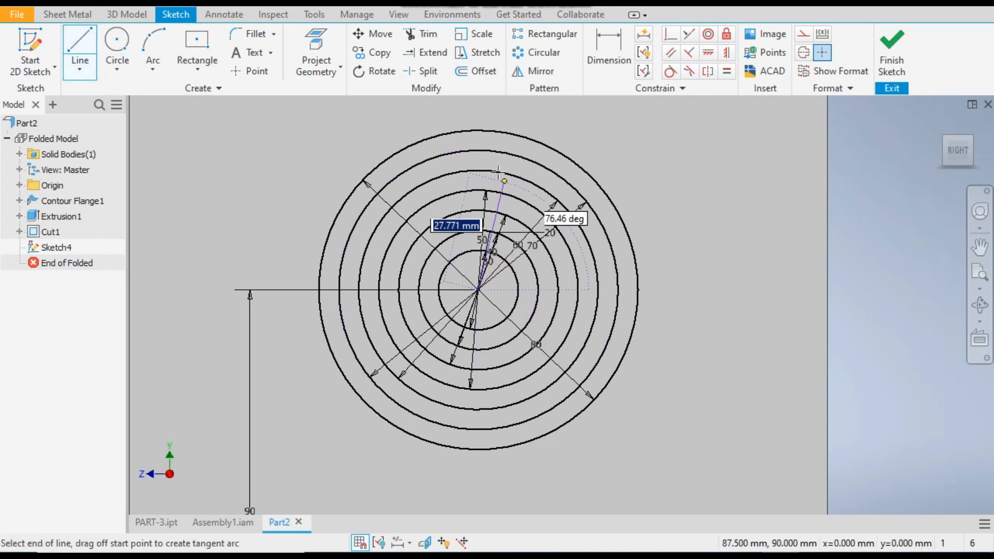
pyautogui.doubleClick(477, 130)
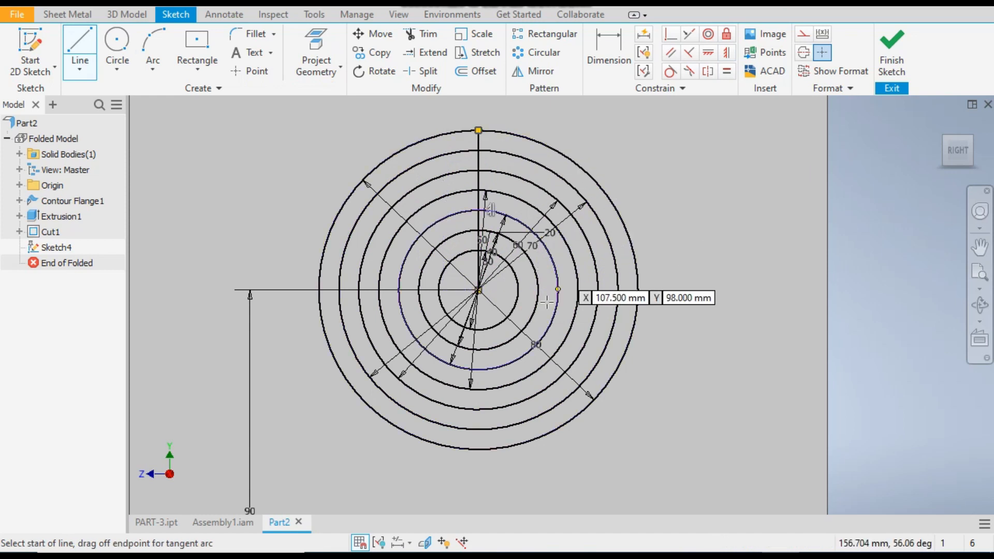
pyautogui.click(477, 290)
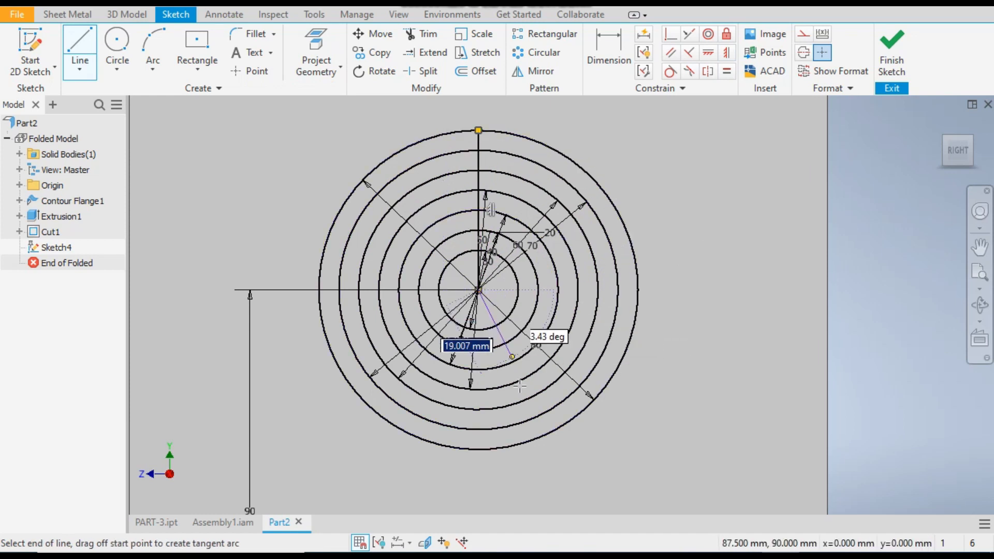
pyautogui.doubleClick(477, 448)
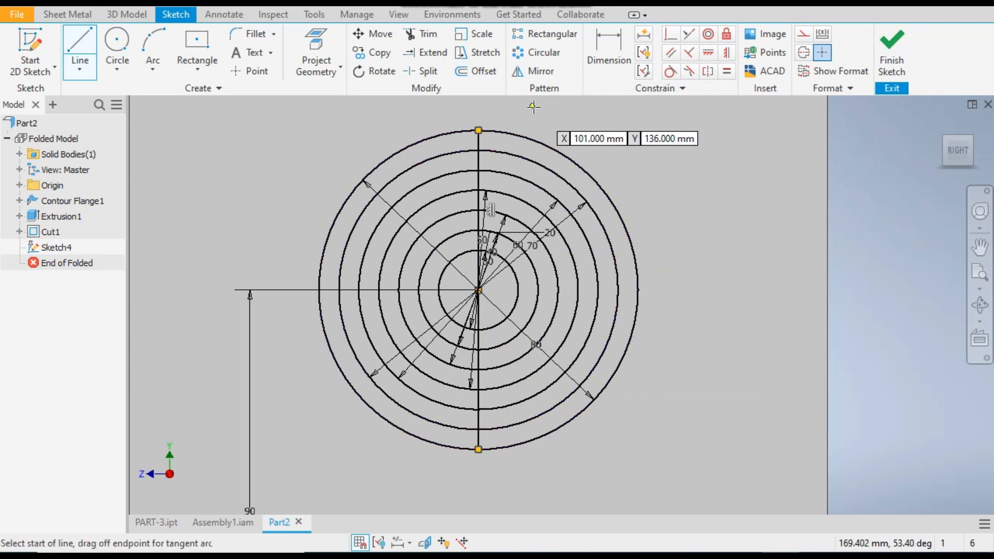
# Offset the upper and lower vertical lines by 2.5 mm to both sides
pyautogui.click(474, 71)
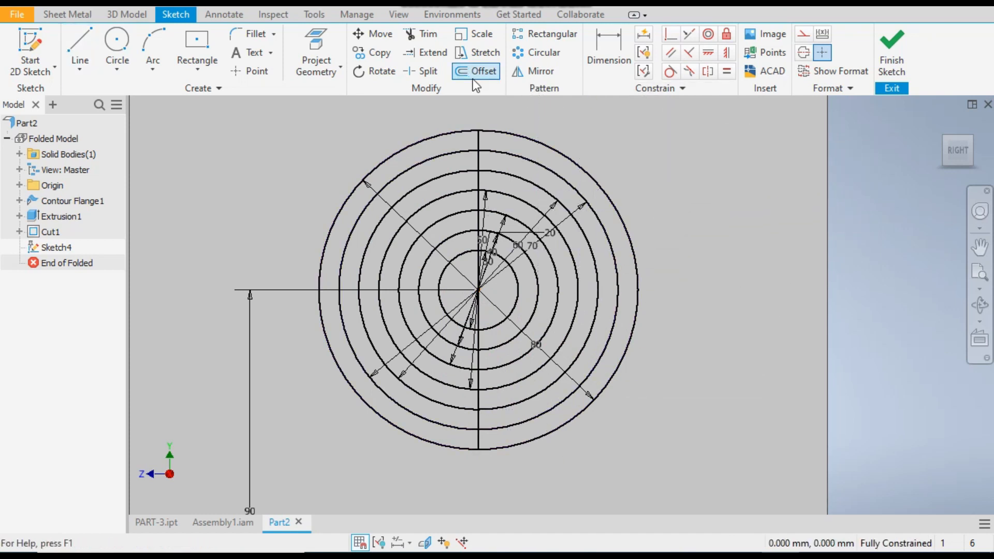
pyautogui.click(477, 143)
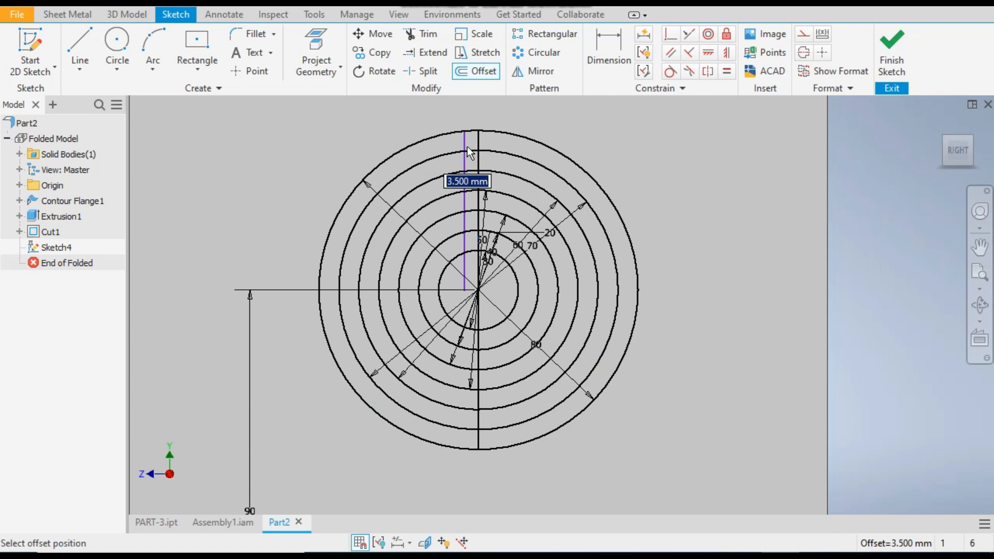
pyautogui.write('2.5')
pyautogui.press('Return')
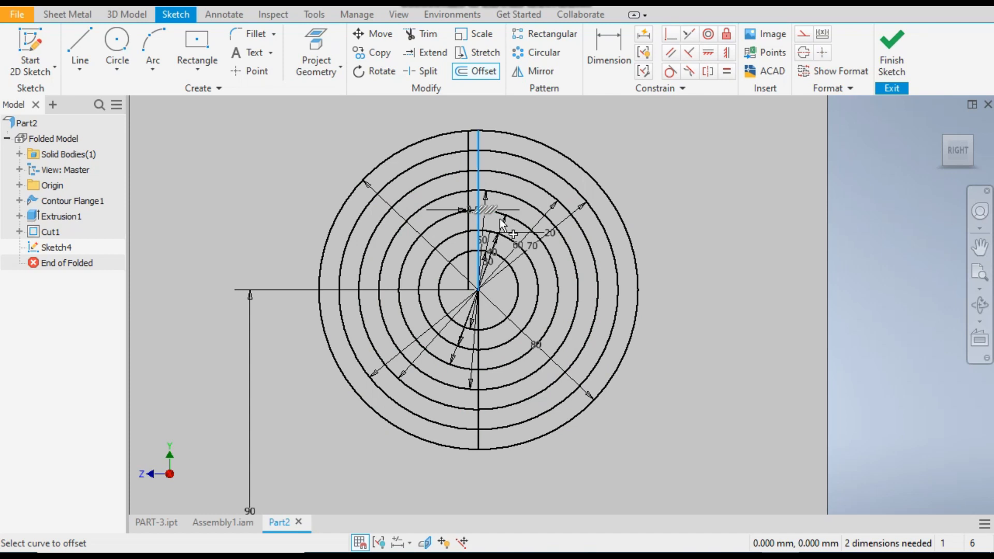
pyautogui.click(502, 336)
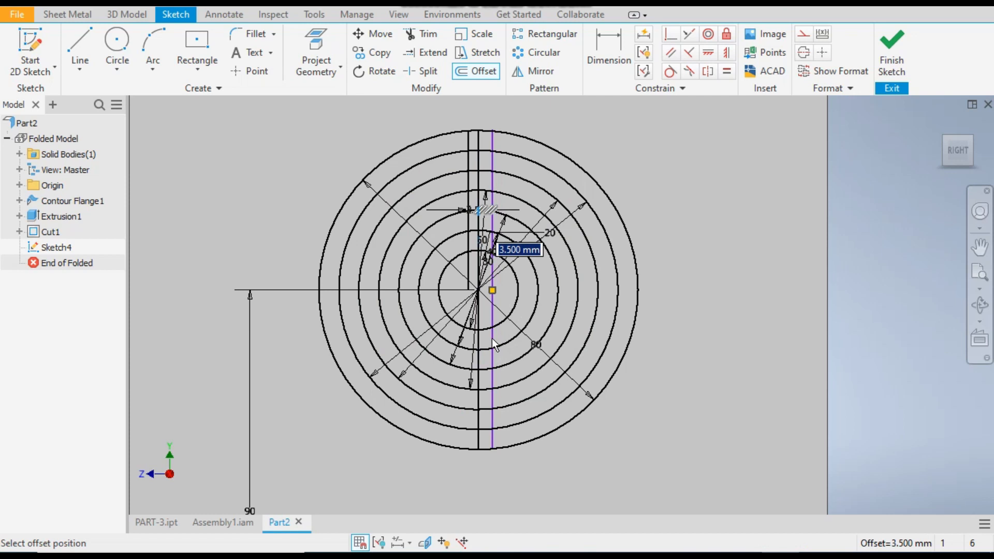
pyautogui.write('2.5')
pyautogui.press('Return')
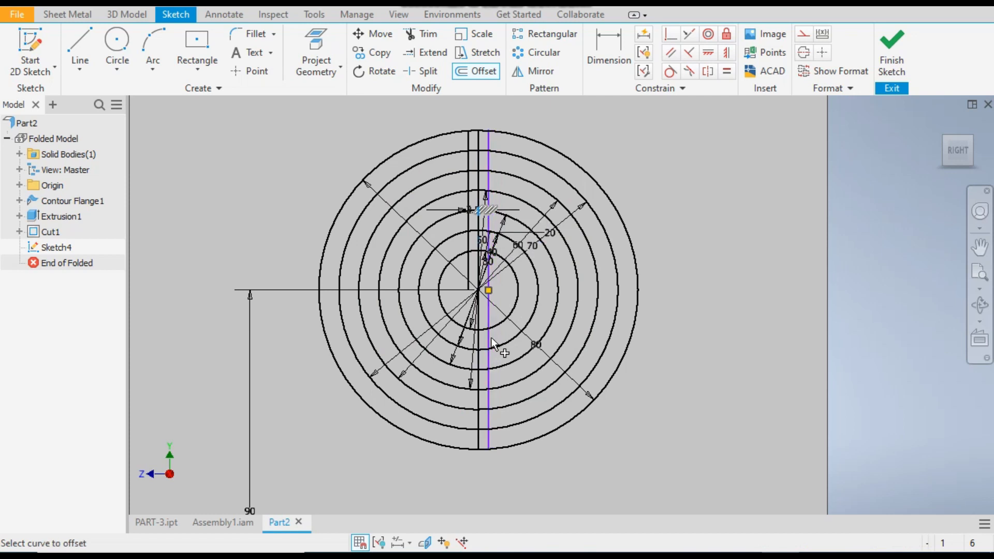
pyautogui.click(467, 384)
pyautogui.write('2.5')
pyautogui.press('Return')
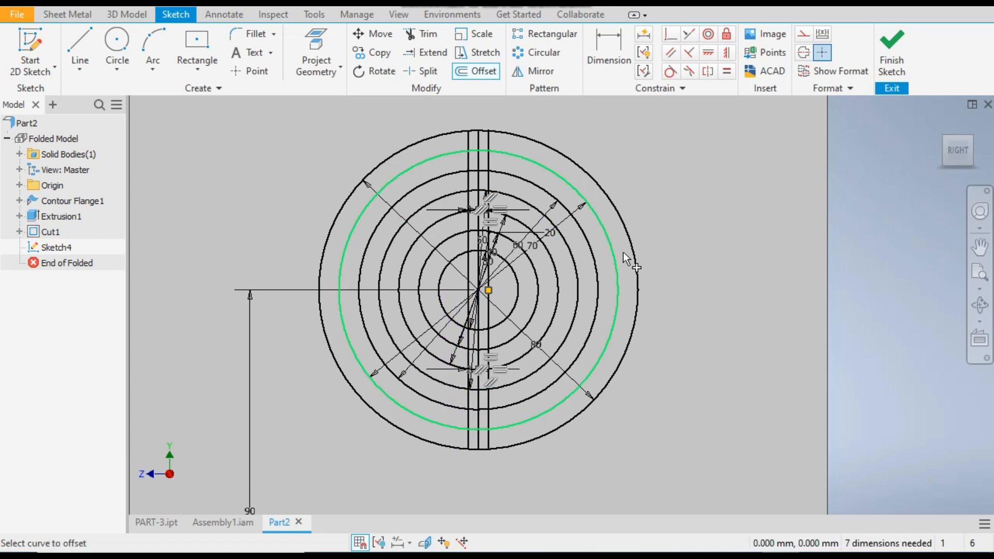
pyautogui.rightClick(673, 137)
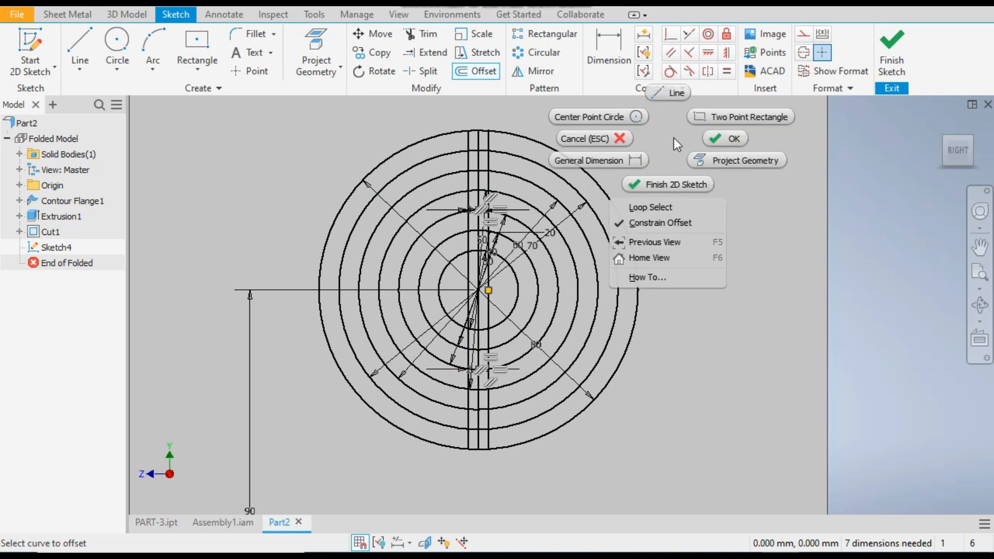
pyautogui.click(712, 138)
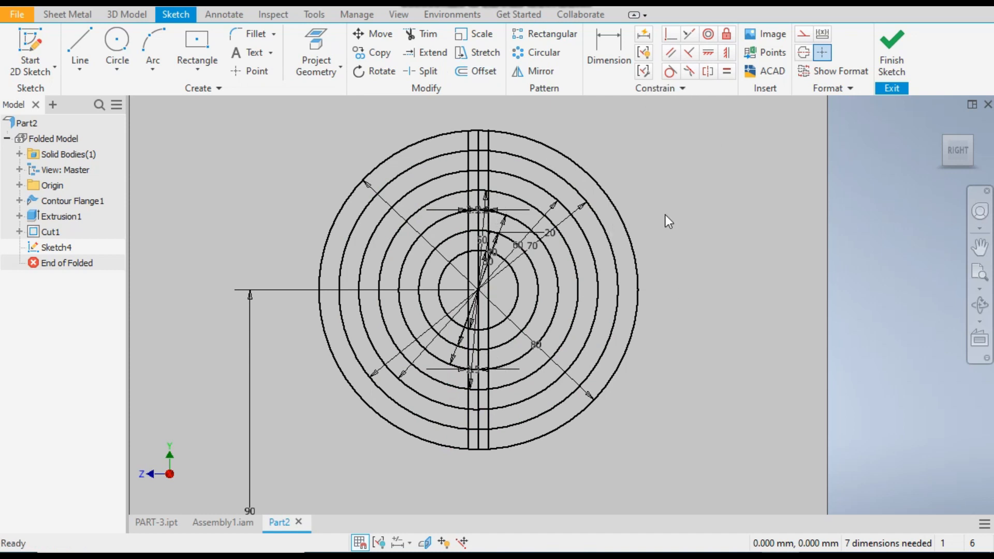
# Circular-pattern all six vertical lines around the circles' centre with 8 occurrences over 360 degrees
pyautogui.click(542, 54)
pyautogui.click(467, 157)
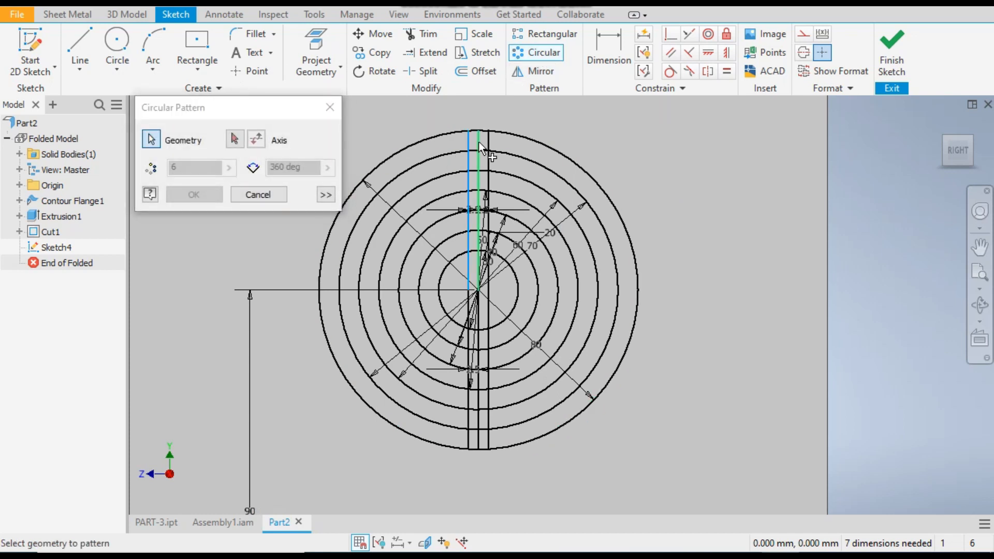
pyautogui.click(478, 143)
pyautogui.click(487, 139)
pyautogui.click(469, 348)
pyautogui.click(479, 344)
pyautogui.click(488, 352)
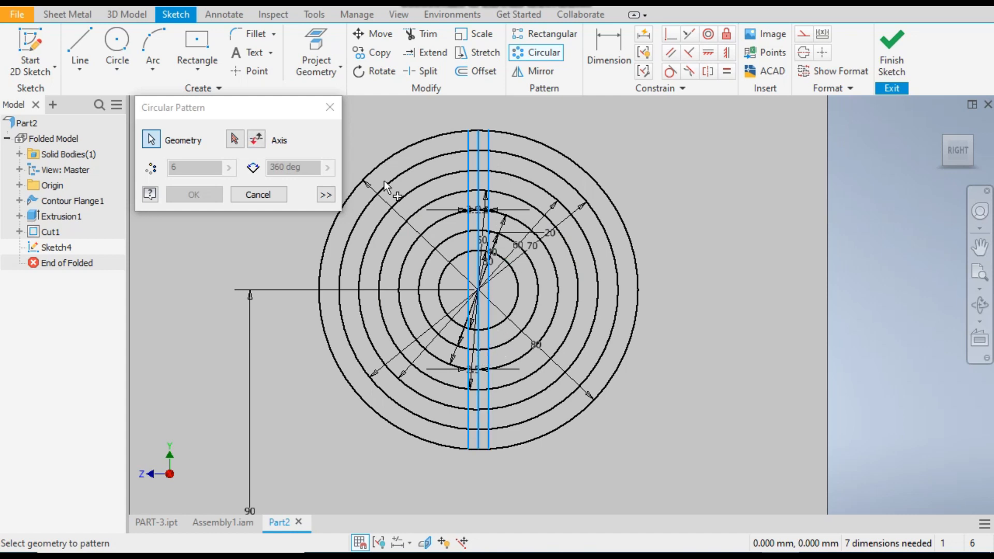
pyautogui.click(235, 140)
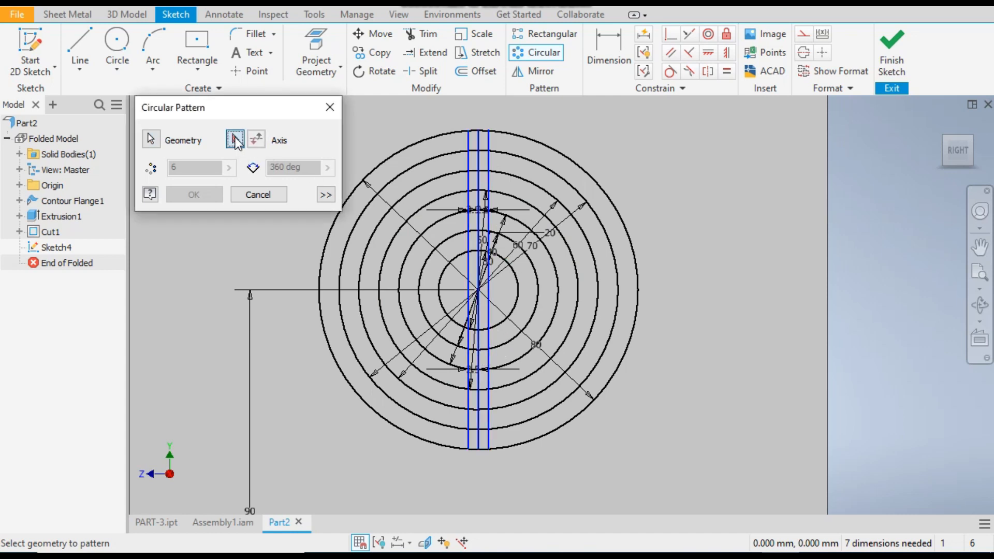
pyautogui.click(524, 136)
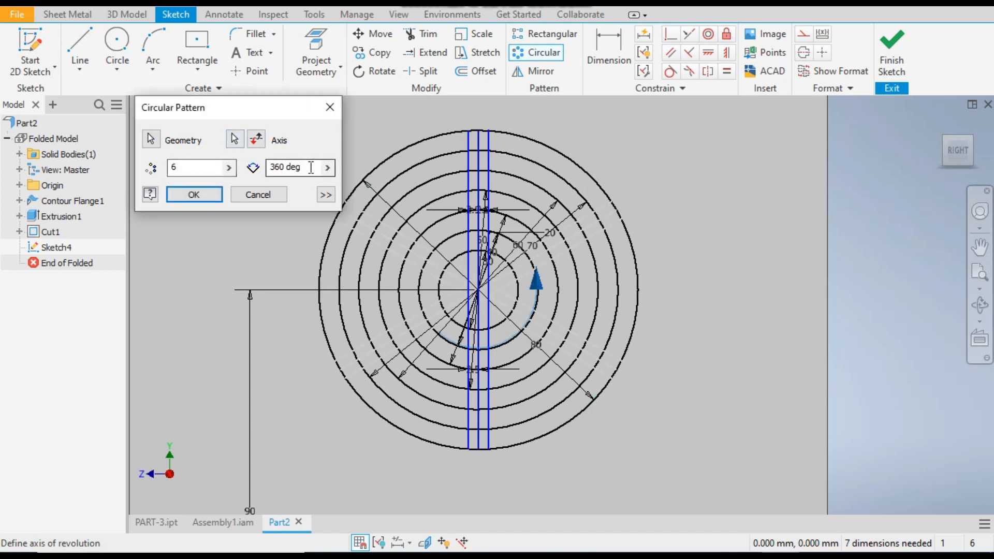
pyautogui.doubleClick(174, 167)
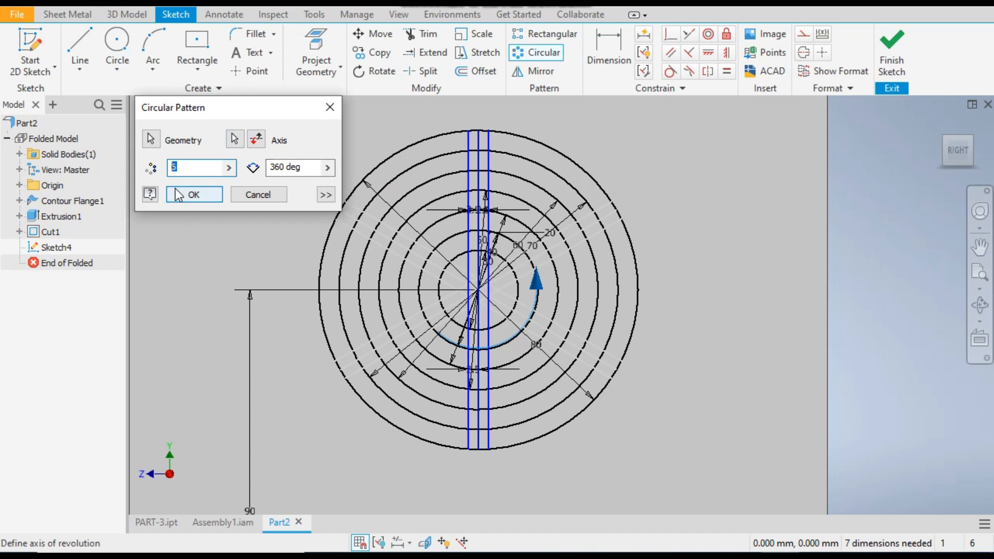
pyautogui.write('8')
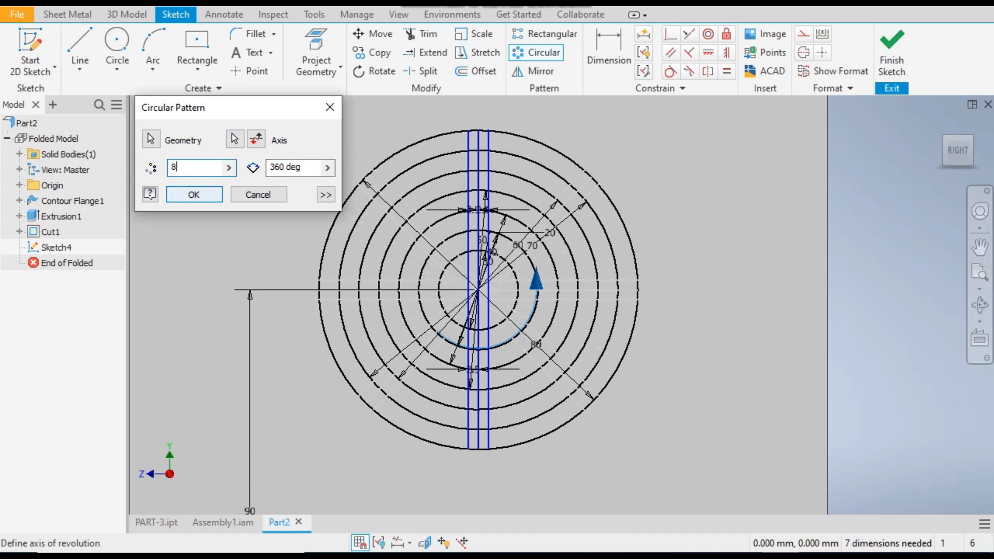
pyautogui.click(197, 195)
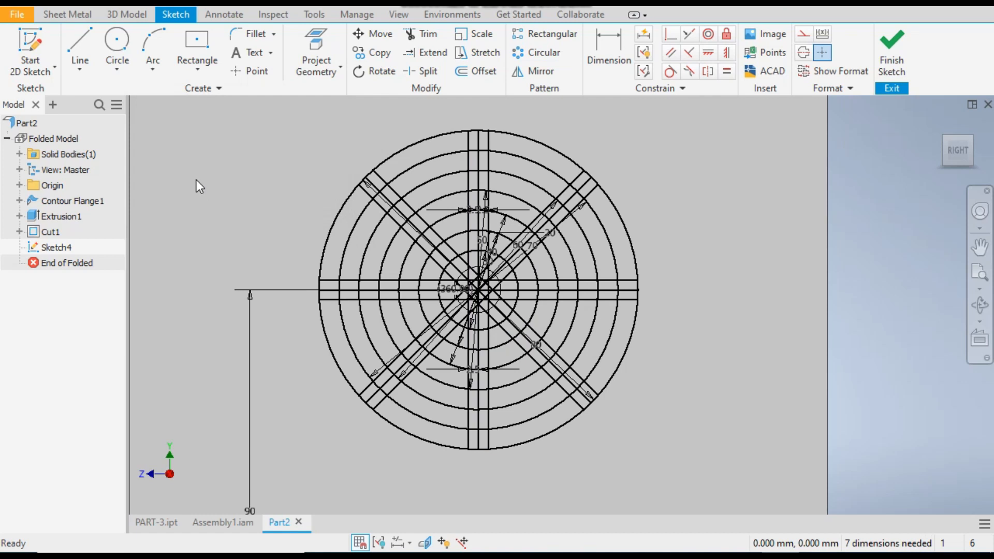
# Start an extrusion using the eight segments of the outermost vent ring, between the 70 and 80 mm circles, as profiles
pyautogui.click(125, 15)
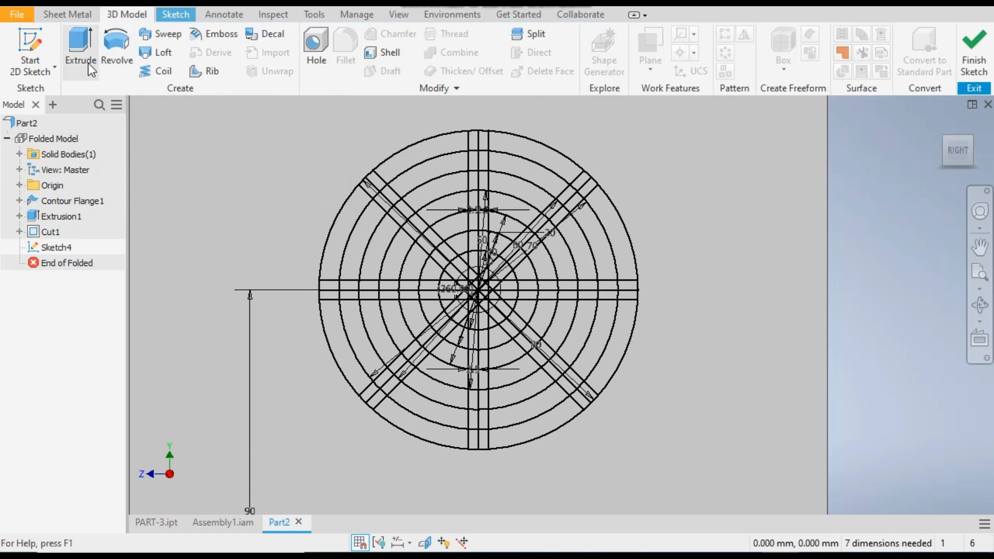
pyautogui.click(78, 48)
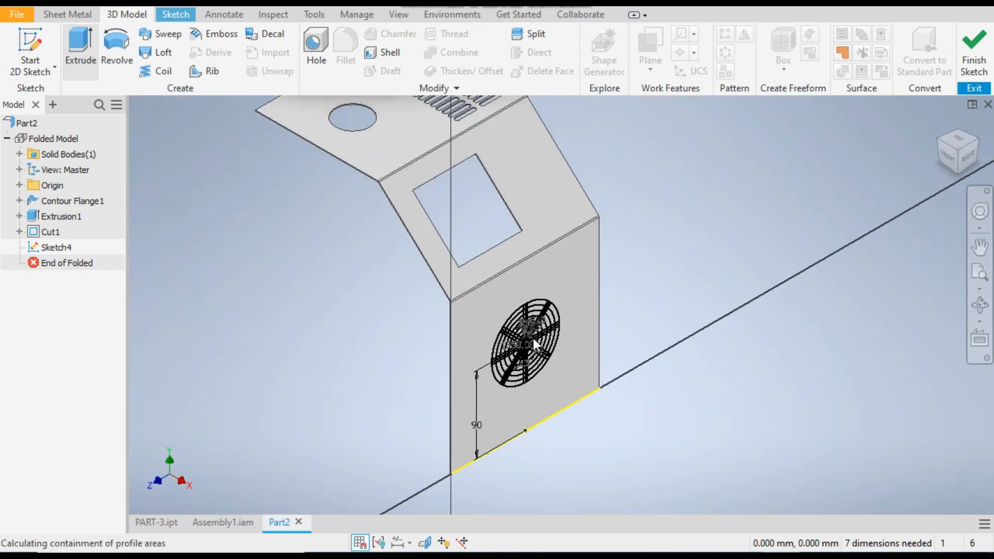
pyautogui.scroll(3, 583, 331)
pyautogui.click(969, 153)
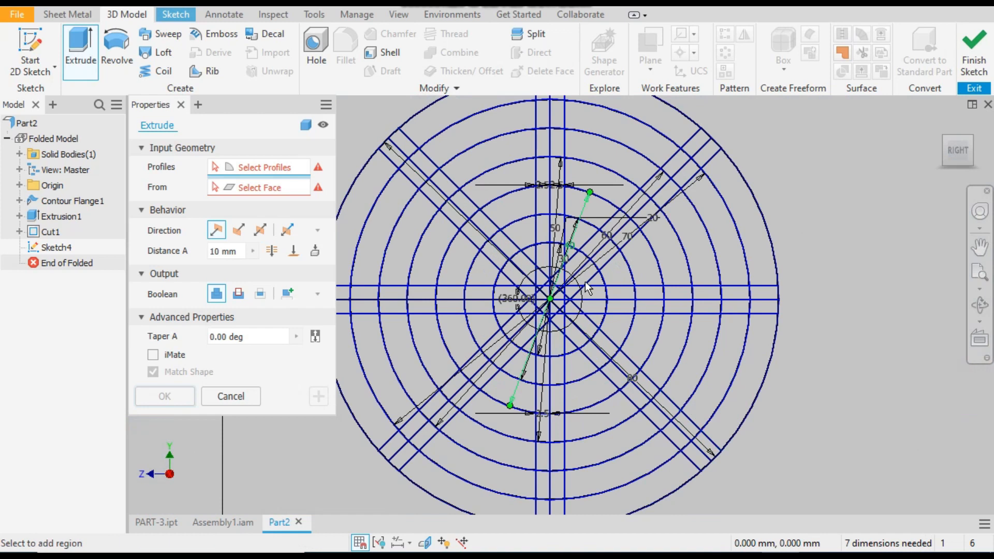
pyautogui.click(499, 170)
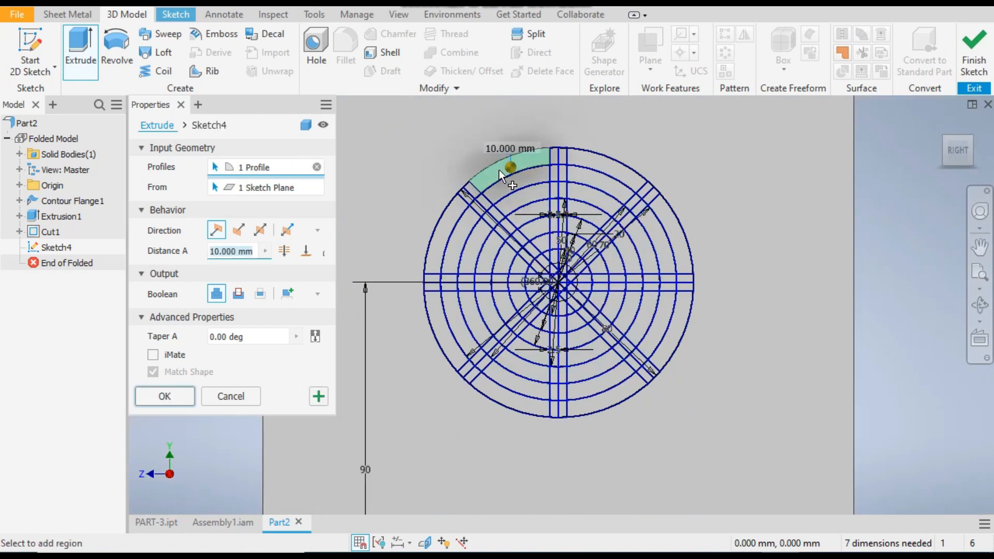
pyautogui.scroll(3, 494, 178)
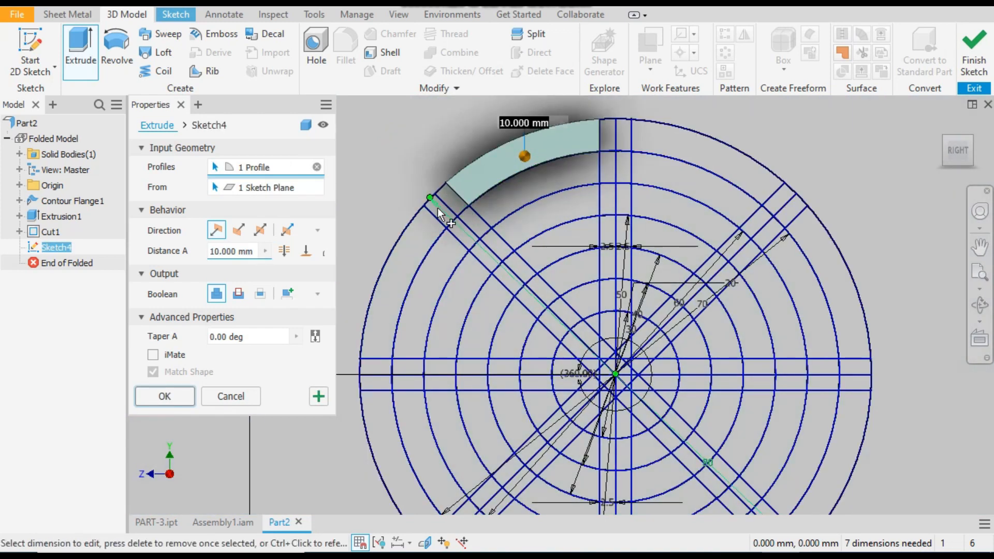
pyautogui.click(417, 241)
pyautogui.scroll(-3, 398, 217)
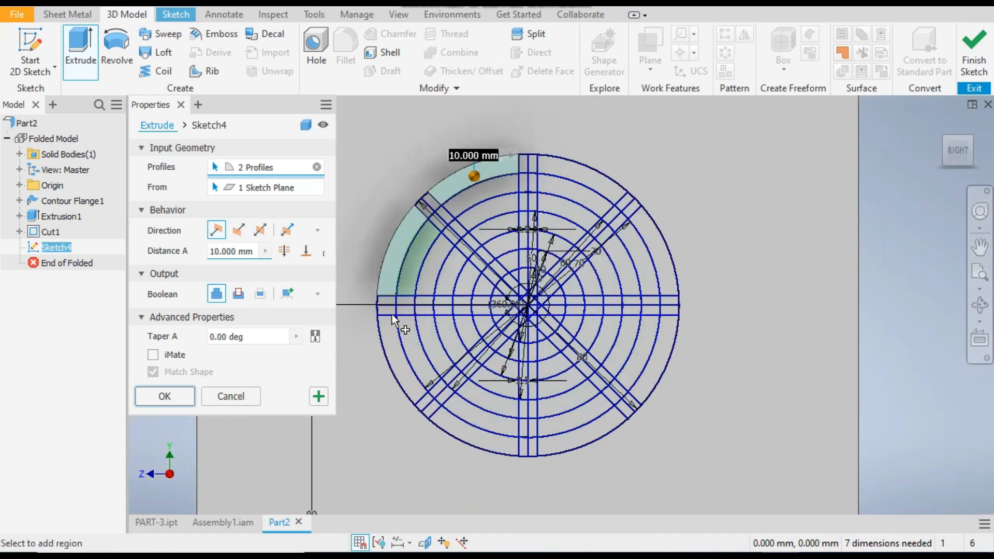
pyautogui.click(392, 343)
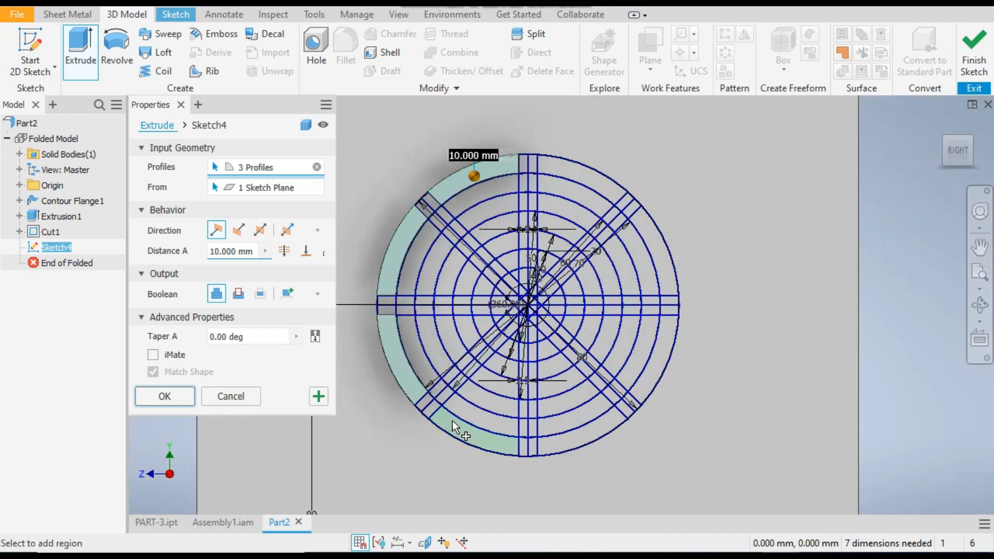
pyautogui.click(453, 422)
pyautogui.click(572, 440)
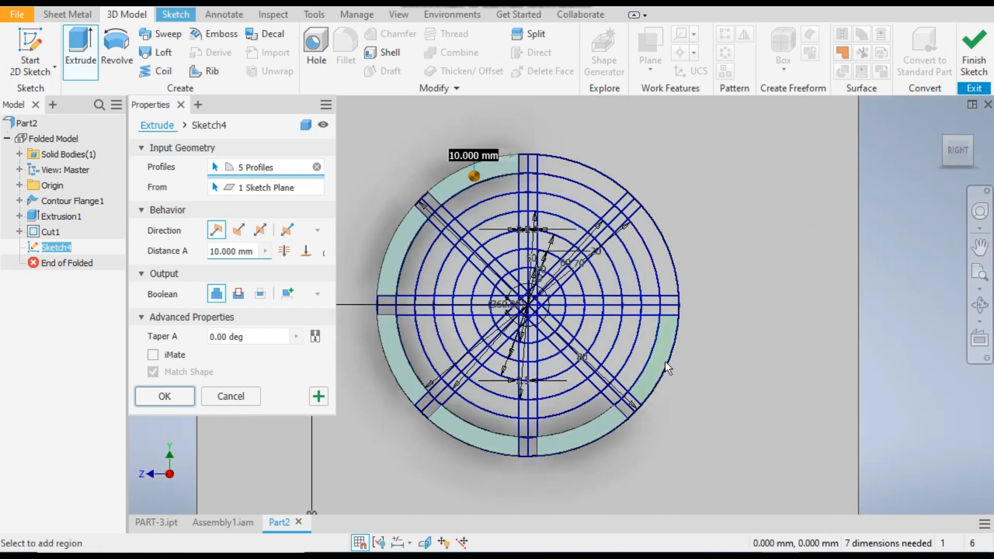
pyautogui.click(666, 361)
pyautogui.click(662, 256)
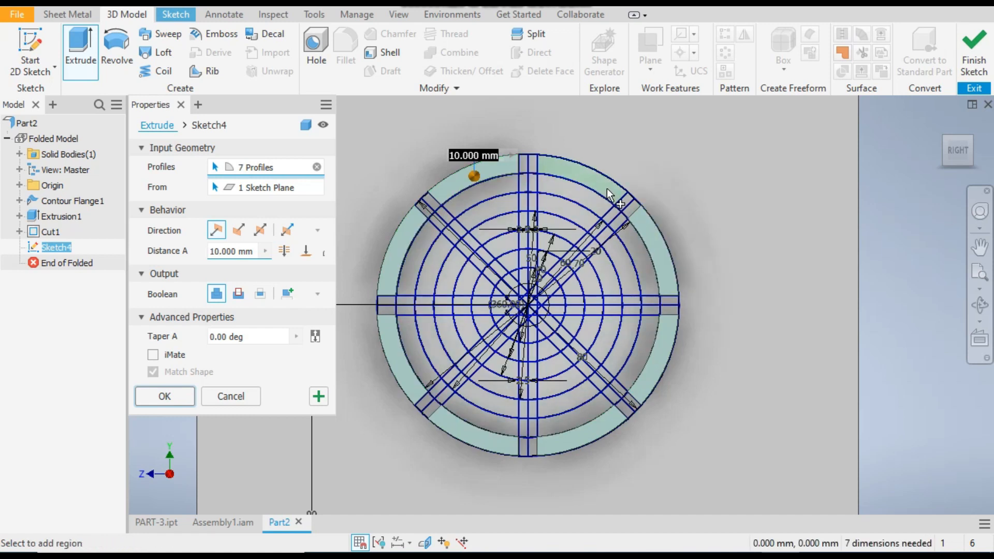
pyautogui.click(607, 190)
# Add the eight ring segments between the 50 and 60 mm circles to the extrusion profiles
pyautogui.scroll(3, 507, 238)
pyautogui.scroll(-2, 470, 167)
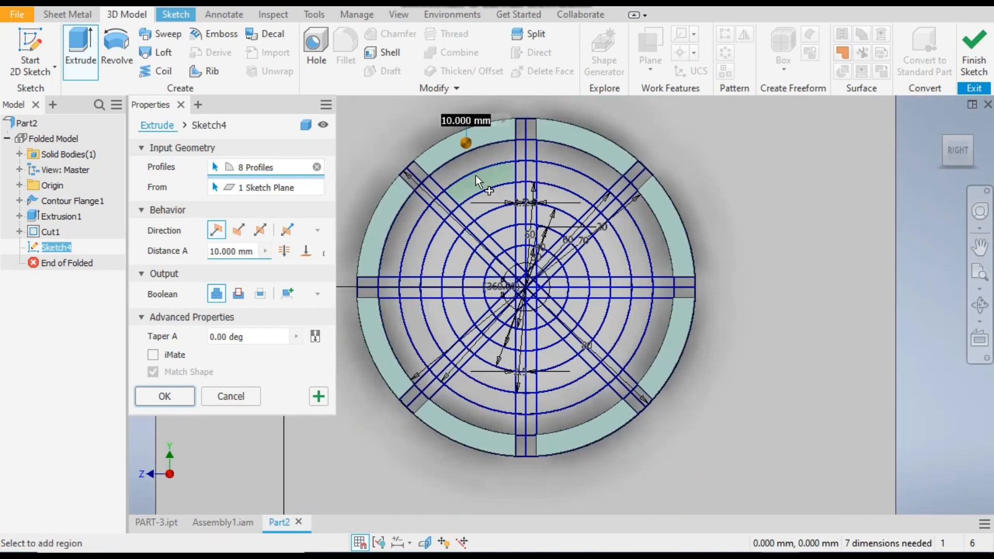
pyautogui.click(427, 225)
pyautogui.click(567, 184)
pyautogui.click(633, 233)
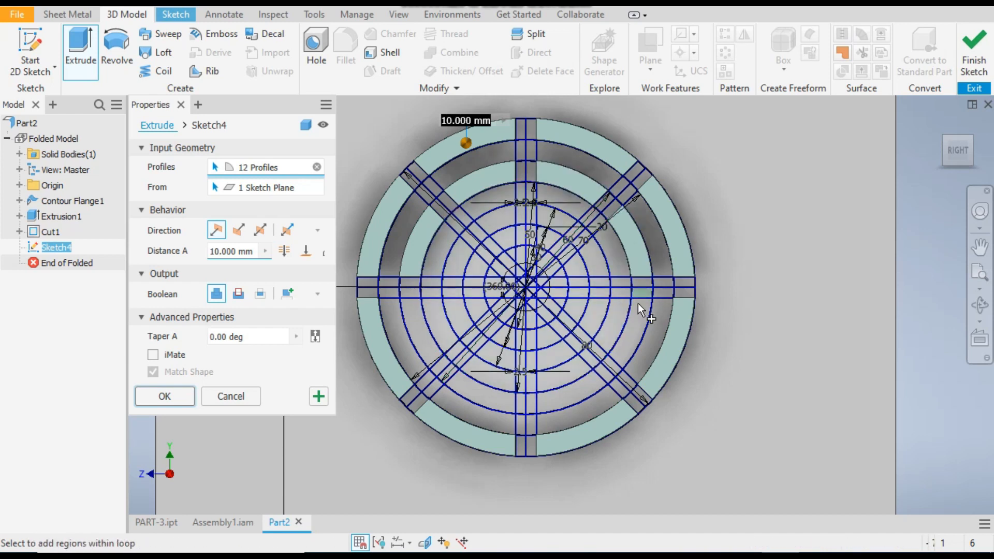
pyautogui.click(638, 311)
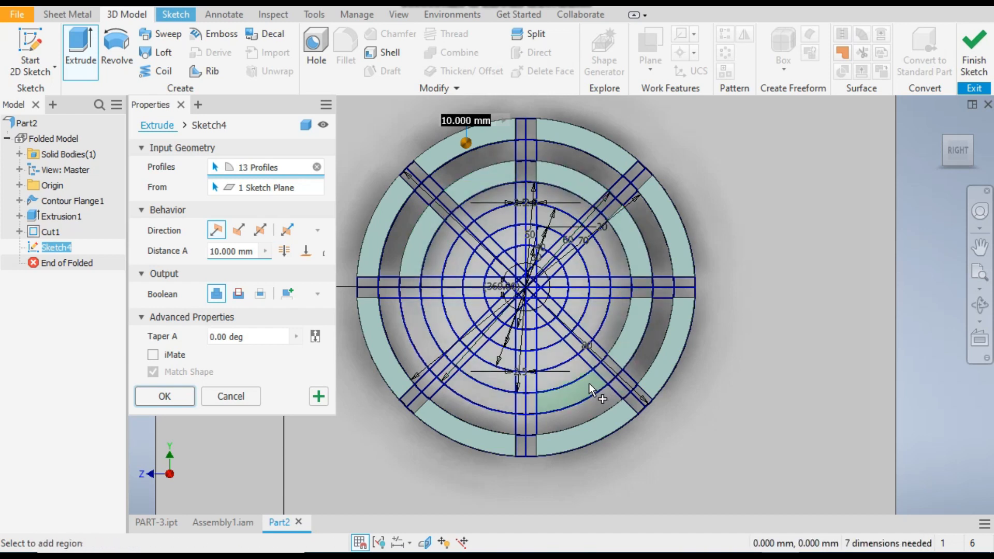
pyautogui.click(589, 384)
pyautogui.click(489, 396)
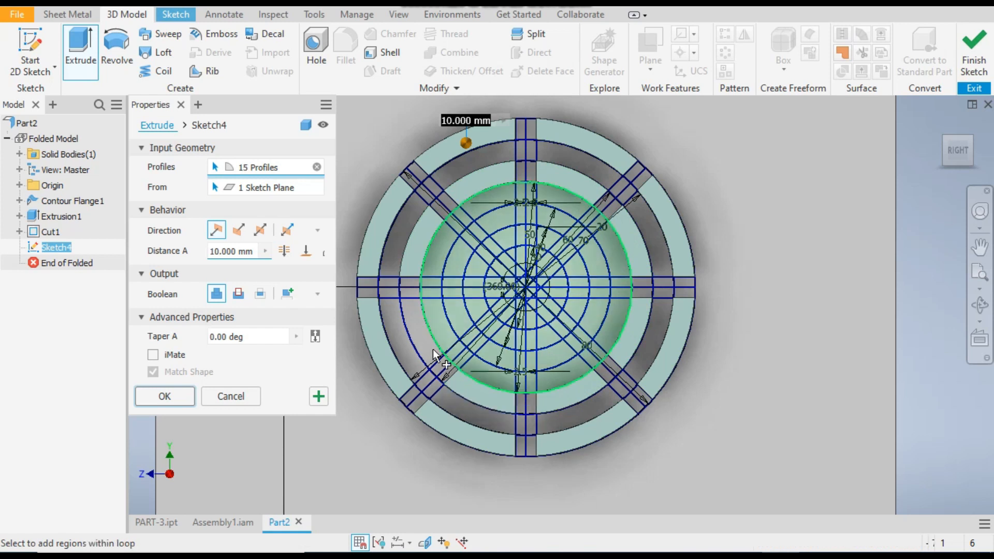
pyautogui.click(425, 338)
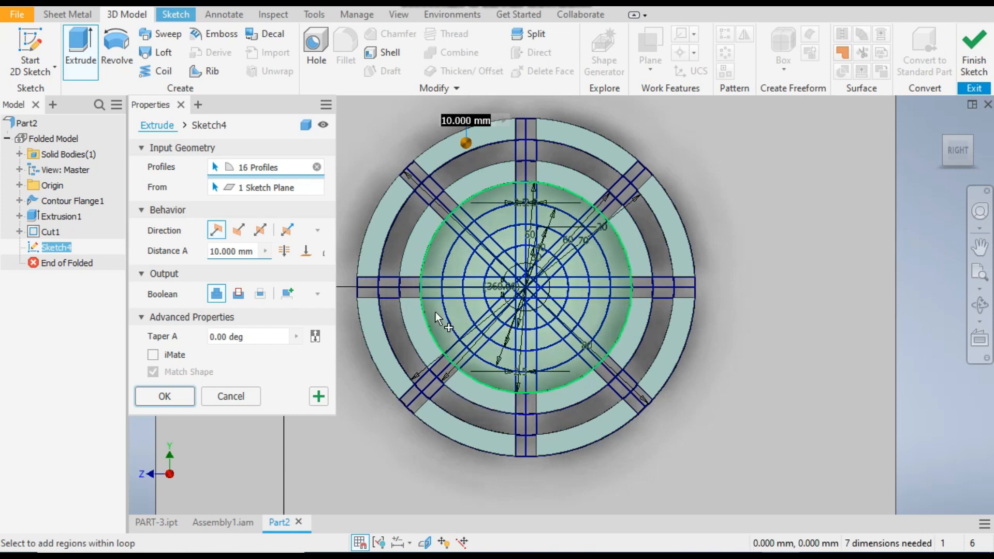
# Add the eight ring segments between the 30 and 40 mm circles to the extrusion profiles
pyautogui.click(461, 257)
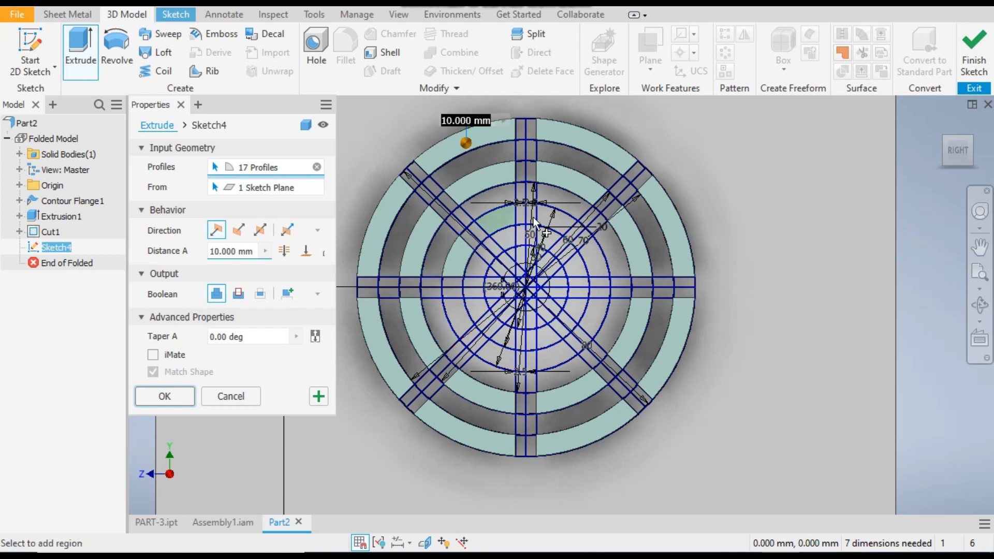
pyautogui.click(501, 217)
pyautogui.click(554, 216)
pyautogui.click(593, 257)
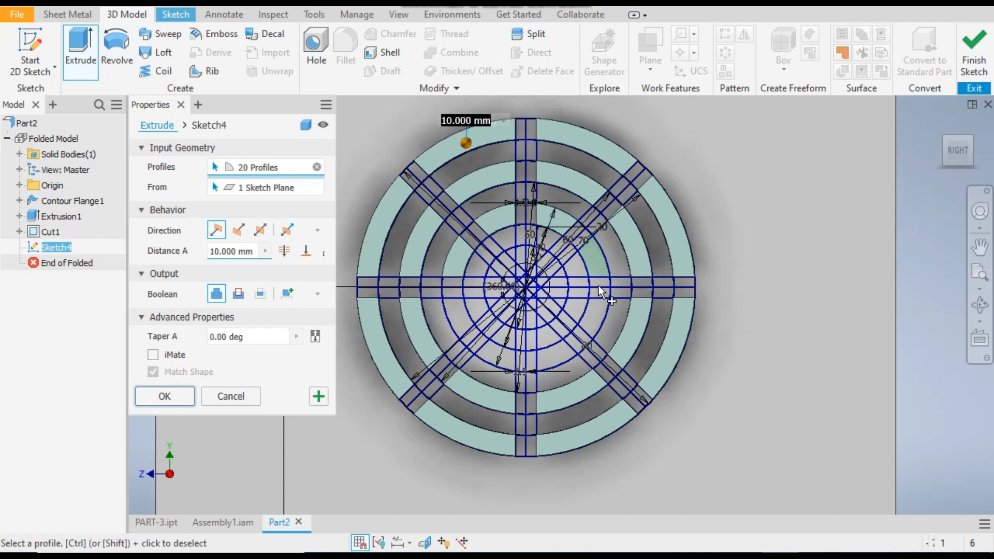
pyautogui.click(595, 311)
pyautogui.click(554, 355)
pyautogui.click(502, 361)
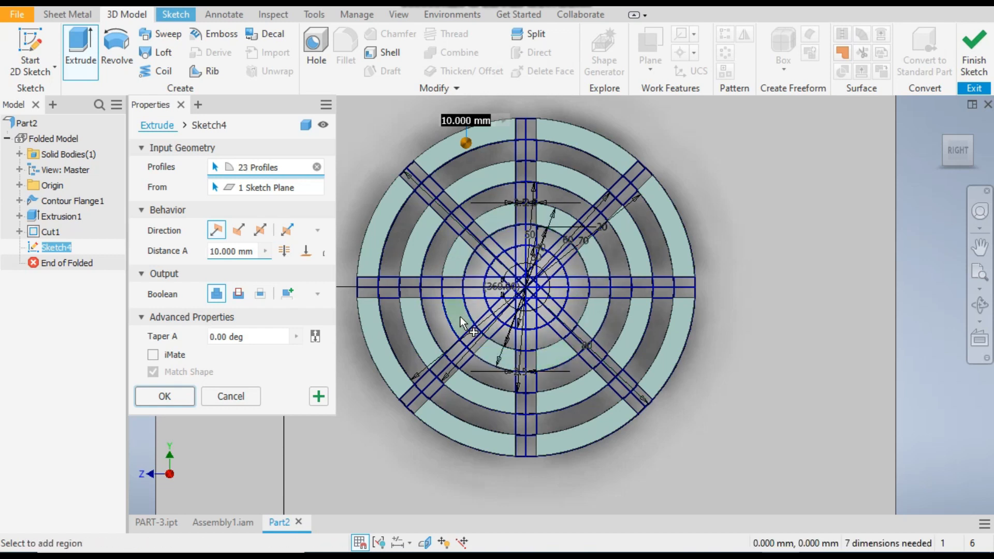
pyautogui.click(461, 316)
# Add the eight small wedges between the spokes inside the 20 mm circle to the extrusion profiles
pyautogui.scroll(4, 504, 299)
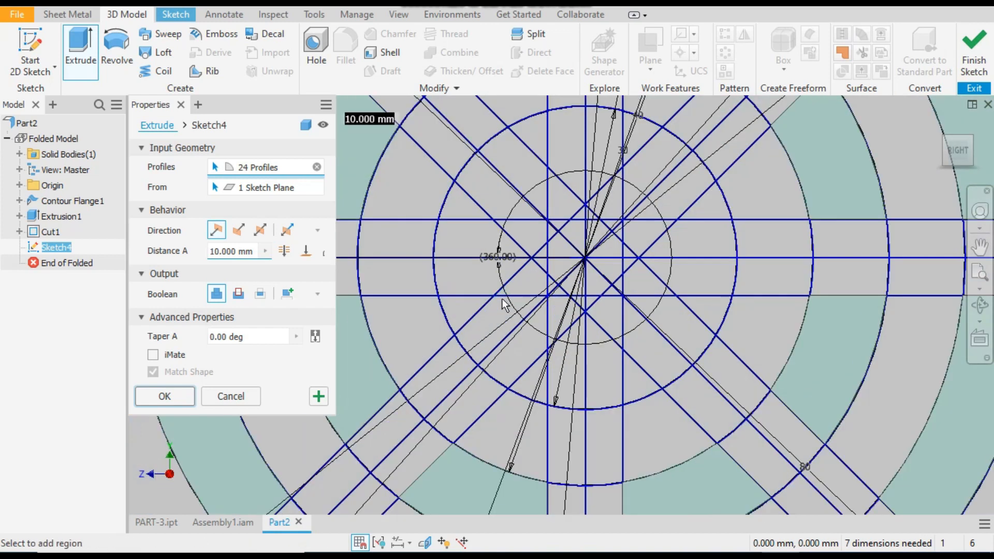
pyautogui.click(468, 309)
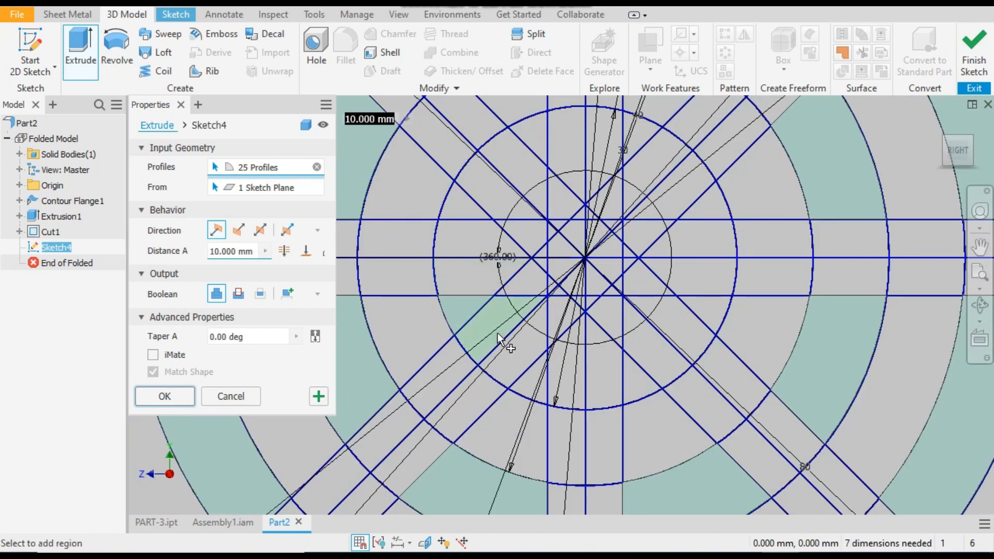
pyautogui.click(542, 384)
pyautogui.click(641, 383)
pyautogui.click(707, 309)
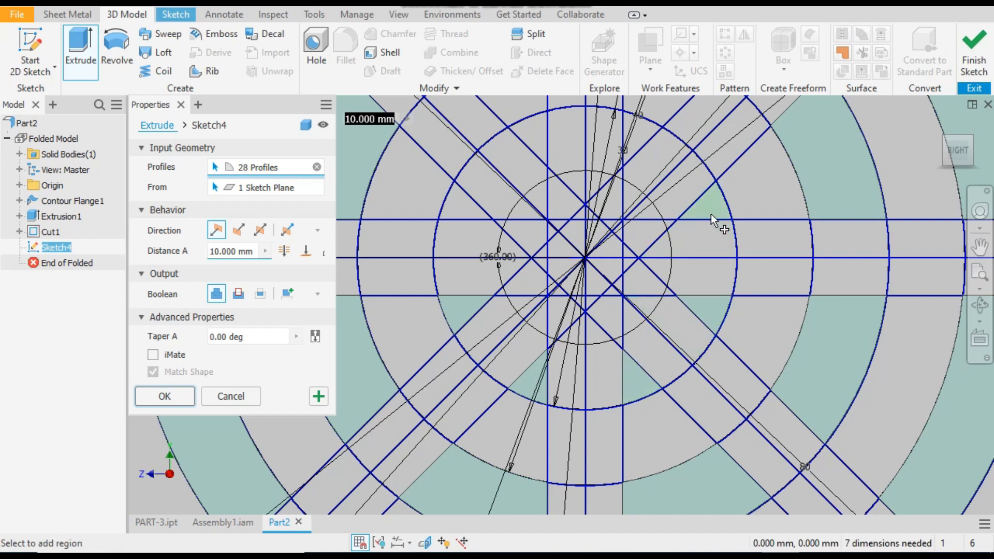
pyautogui.click(709, 210)
pyautogui.click(628, 139)
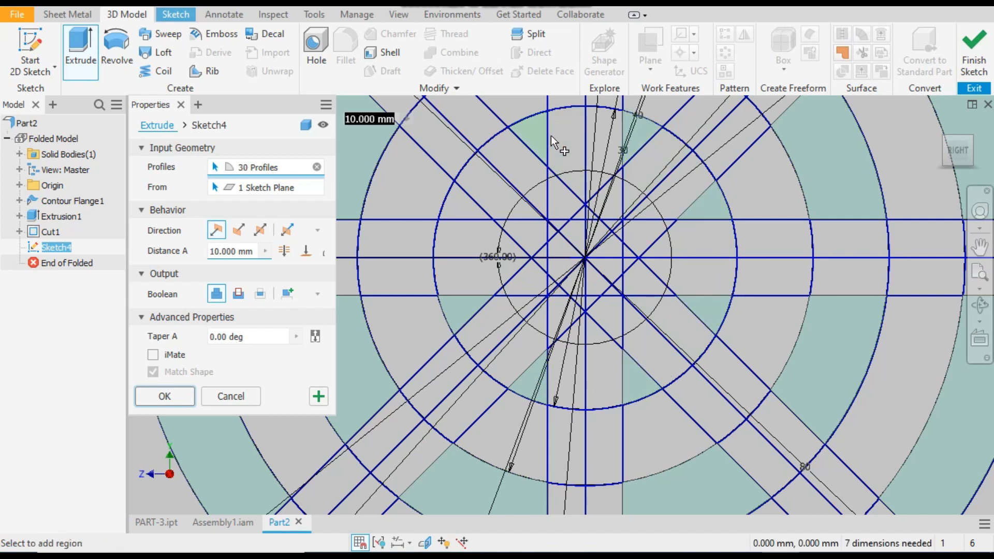
pyautogui.click(541, 140)
pyautogui.click(458, 204)
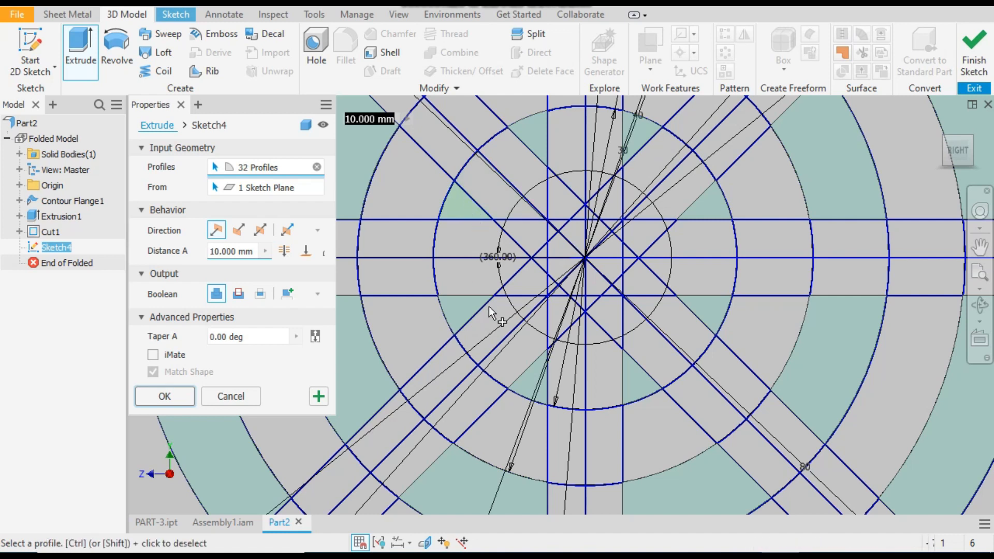
# Cut the selected vent profiles through the front panel with a 10 mm extrusion
pyautogui.scroll(-3, 492, 312)
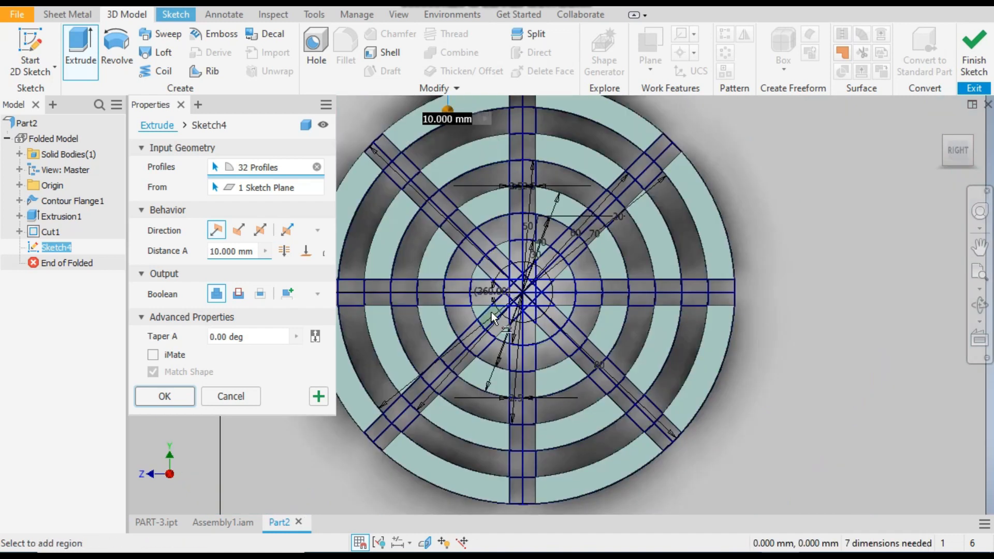
pyautogui.click(238, 293)
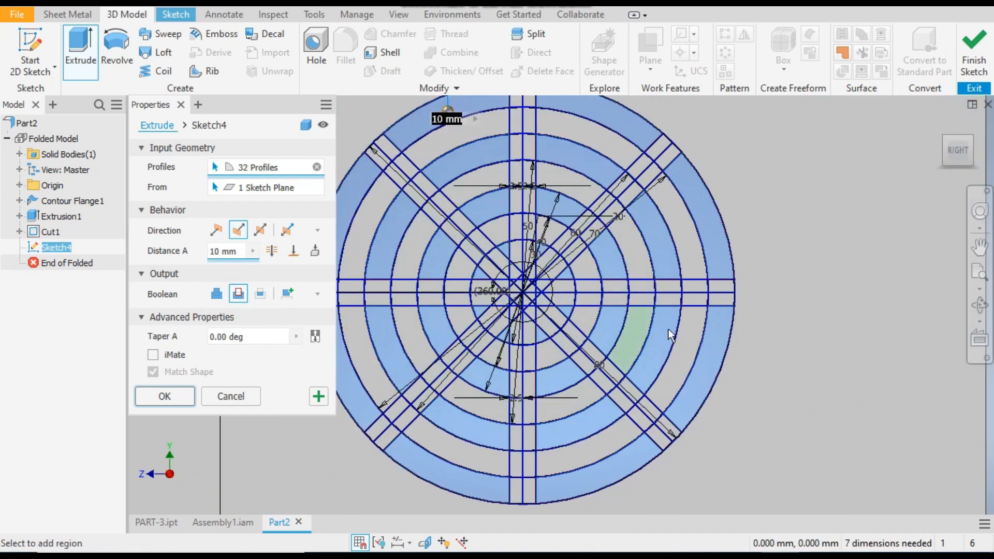
pyautogui.scroll(-3, 694, 346)
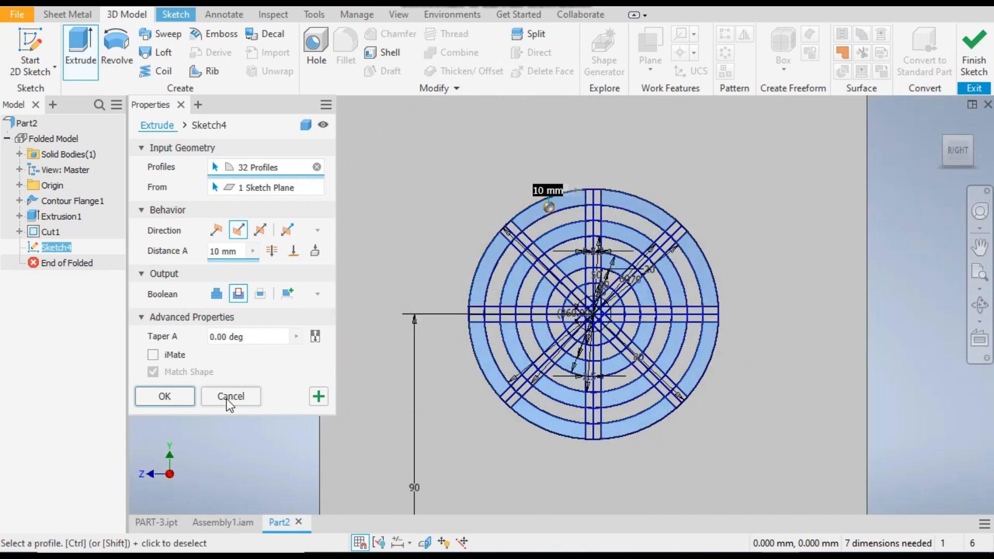
pyautogui.click(167, 398)
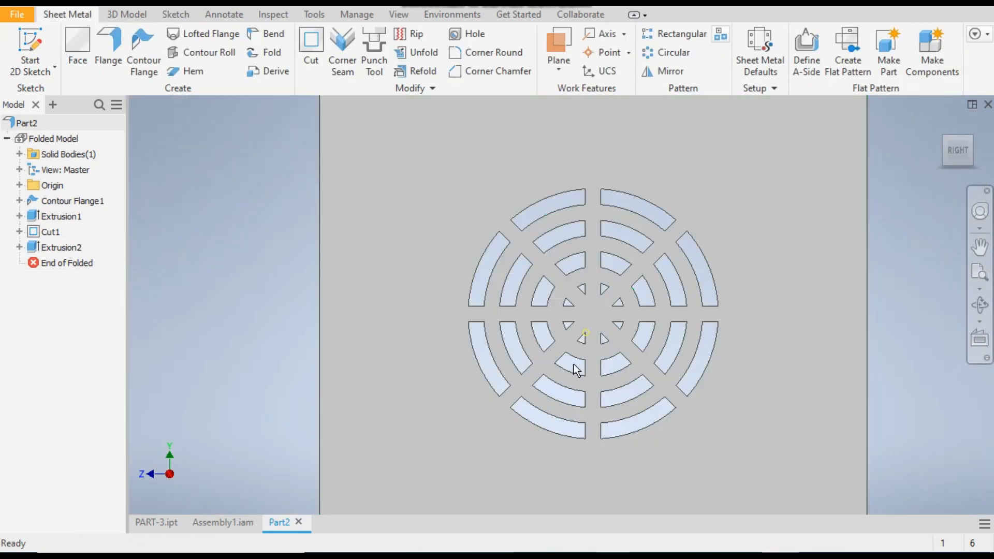
pyautogui.scroll(-3, 573, 368)
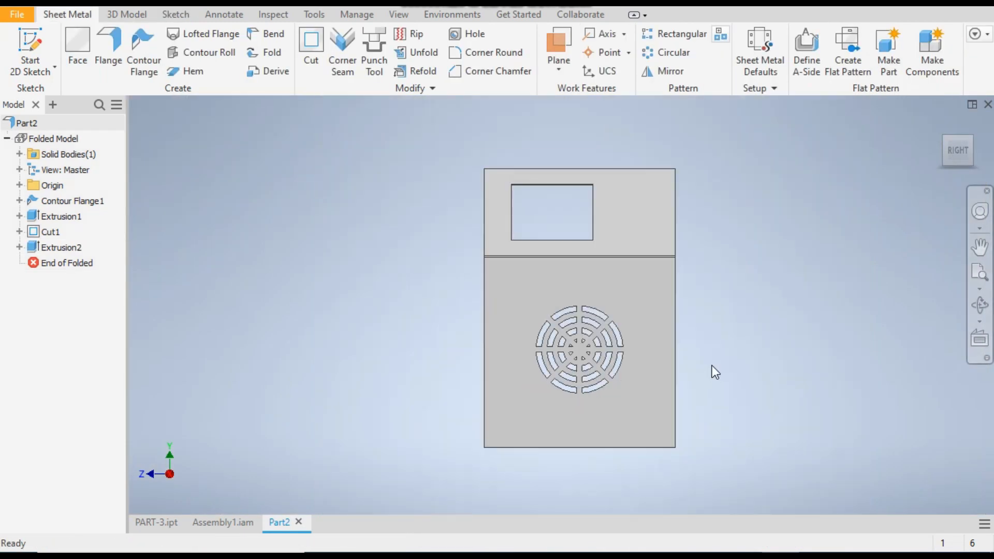
pyautogui.click(942, 146)
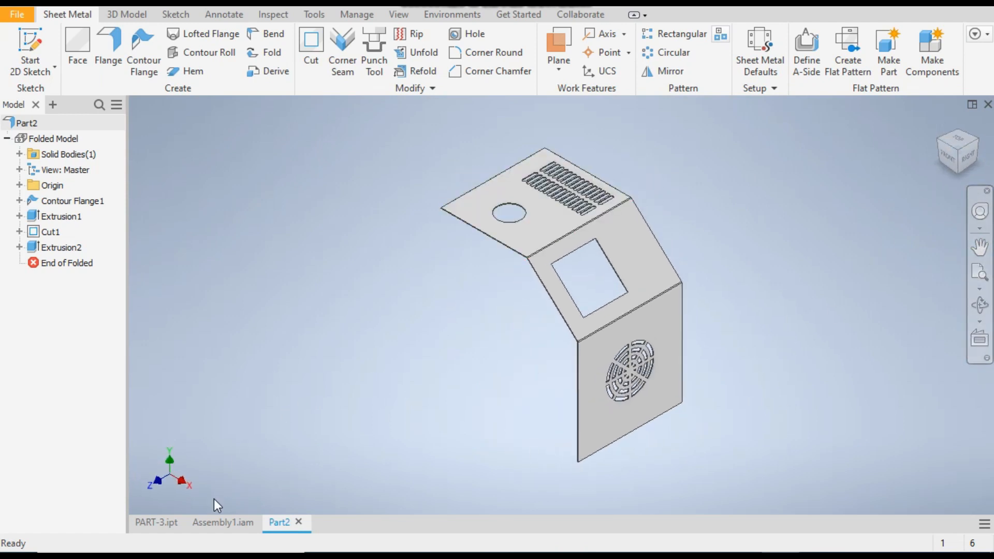
# Check the assembly and PART-3 for reference, and start a flange in Part2 on the top panel's lower left side edge
pyautogui.click(225, 524)
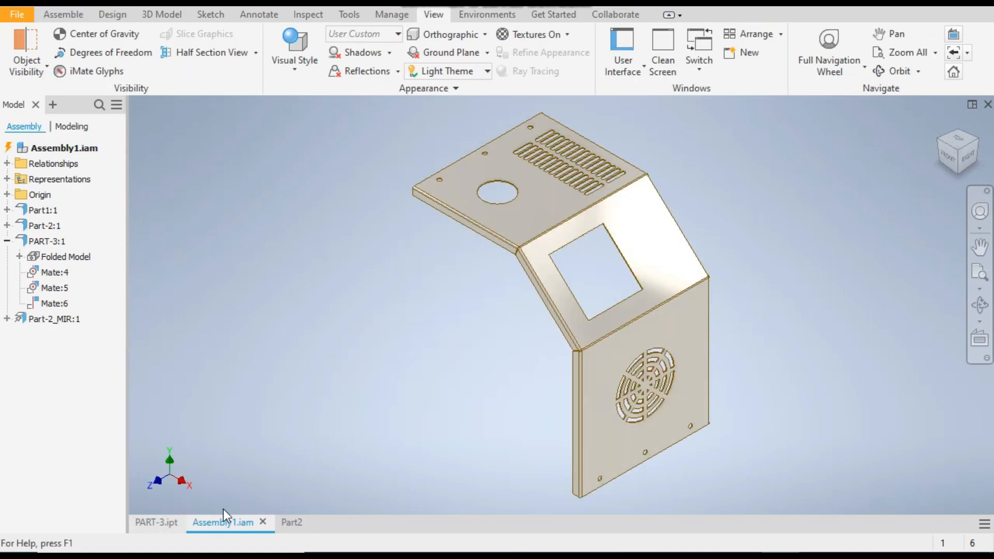
pyautogui.click(156, 522)
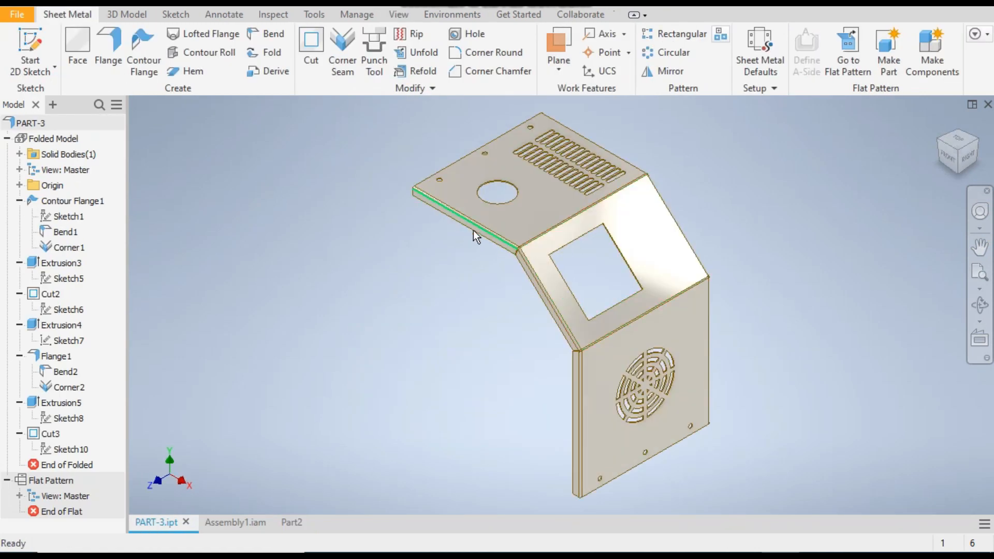
pyautogui.click(291, 523)
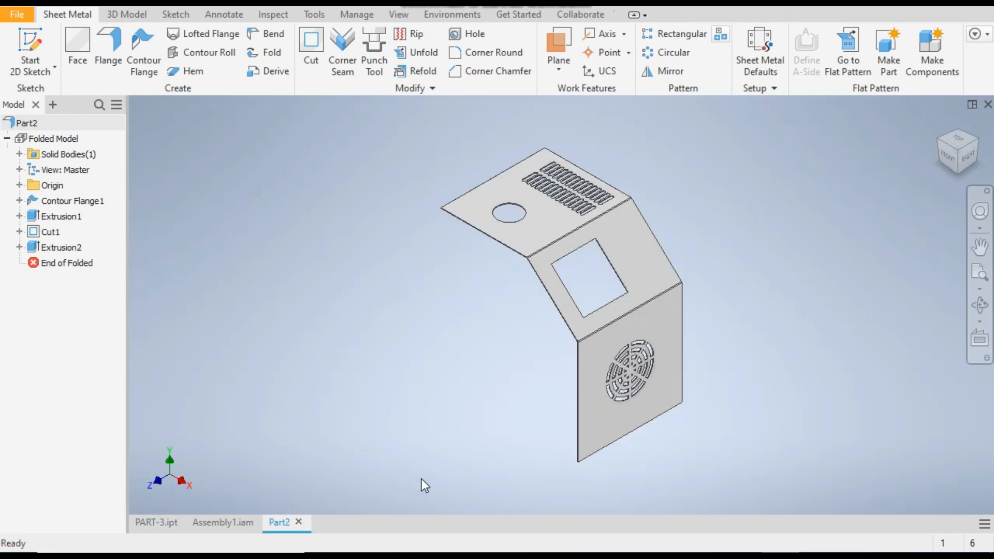
pyautogui.click(108, 48)
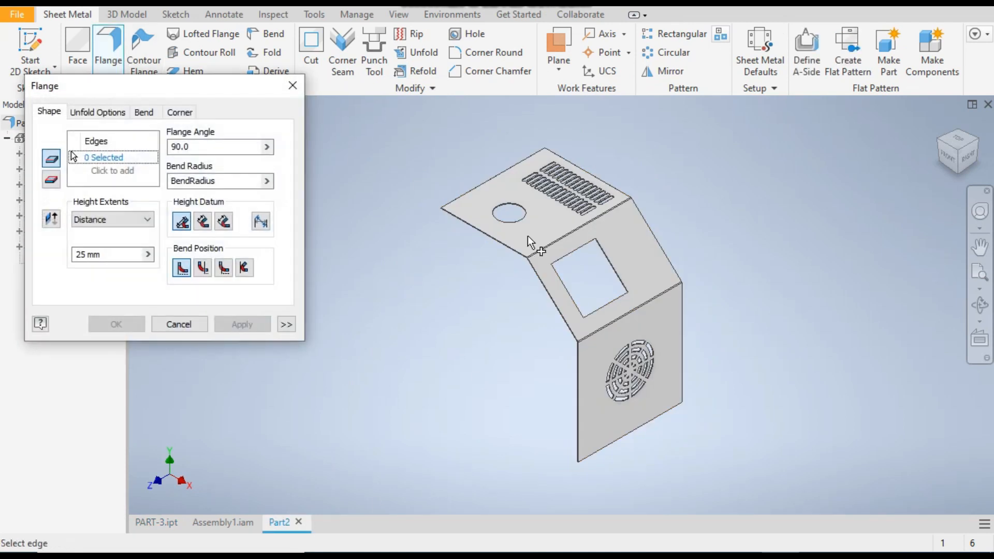
pyautogui.scroll(5, 507, 240)
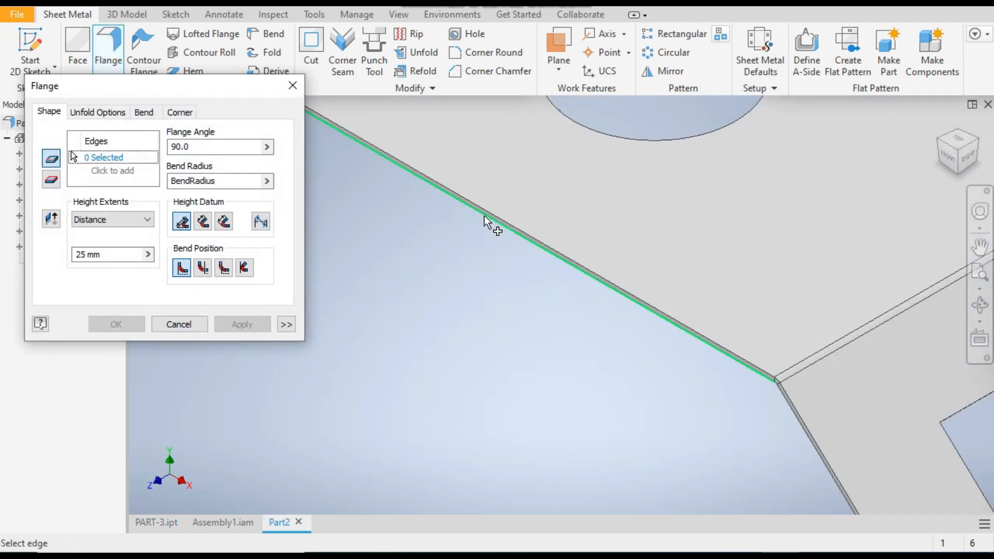
pyautogui.click(484, 216)
pyautogui.scroll(-3, 428, 220)
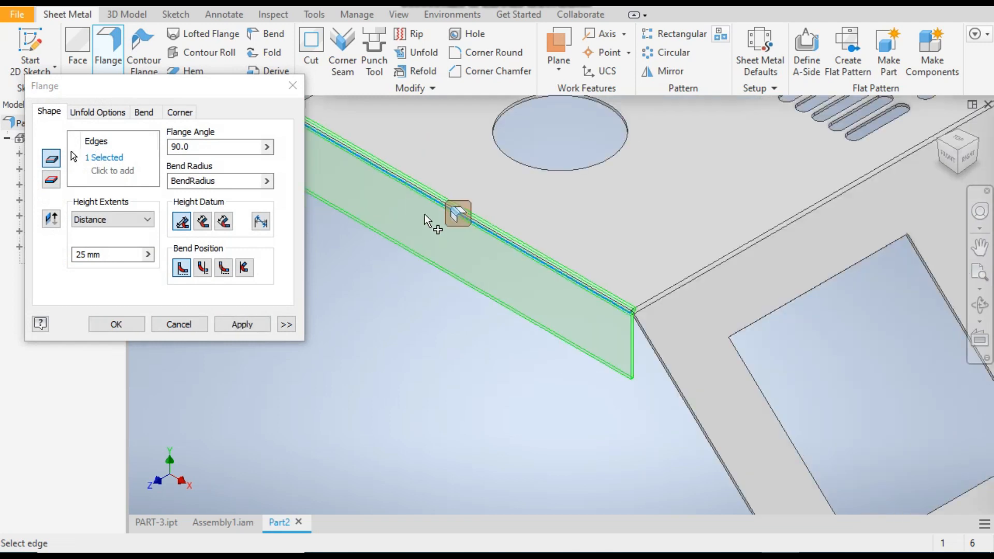
# Add the lower side edges of the sloped and front panels on the same side to the flange
pyautogui.scroll(3, 660, 361)
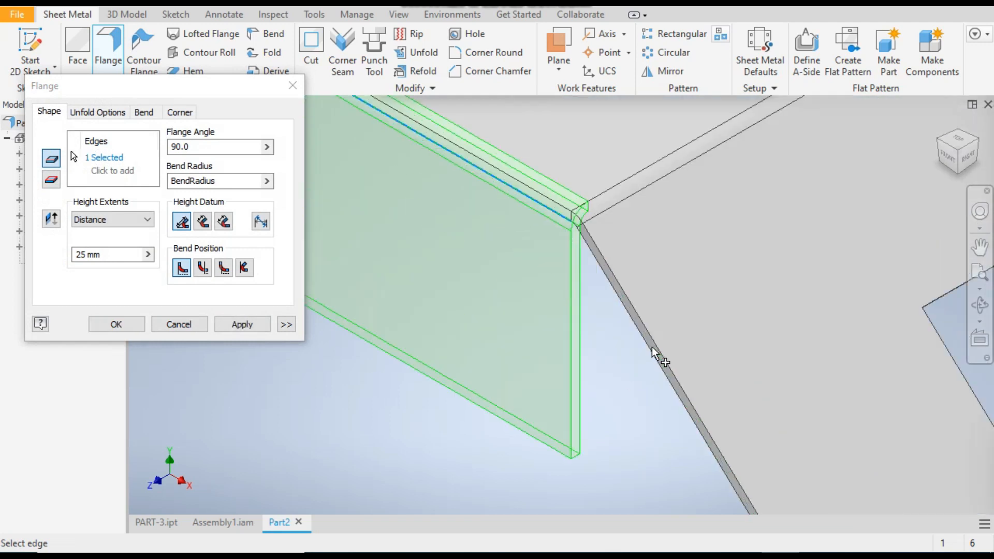
pyautogui.click(626, 318)
pyautogui.scroll(-5, 465, 211)
pyautogui.scroll(6, 473, 278)
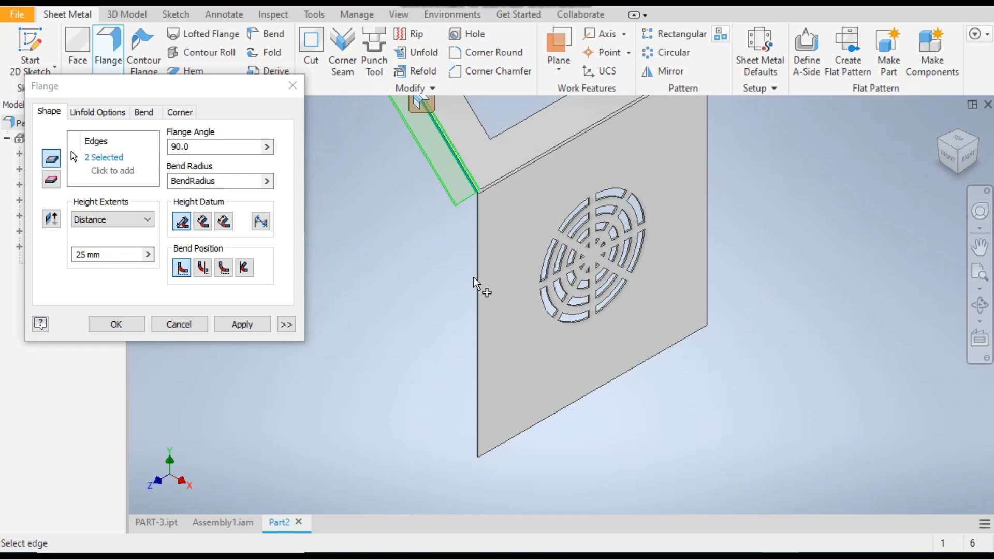
pyautogui.scroll(3, 481, 222)
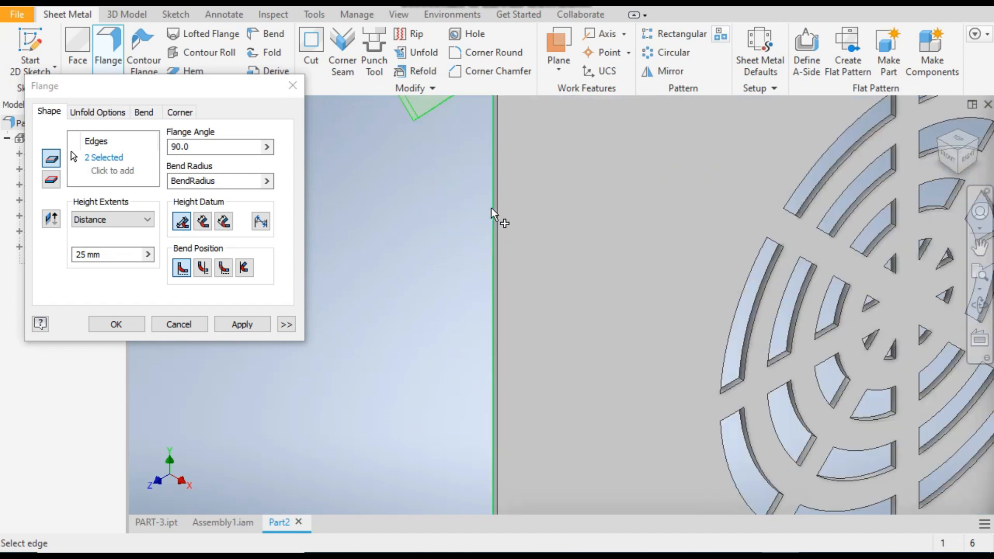
pyautogui.click(492, 208)
pyautogui.scroll(-5, 471, 299)
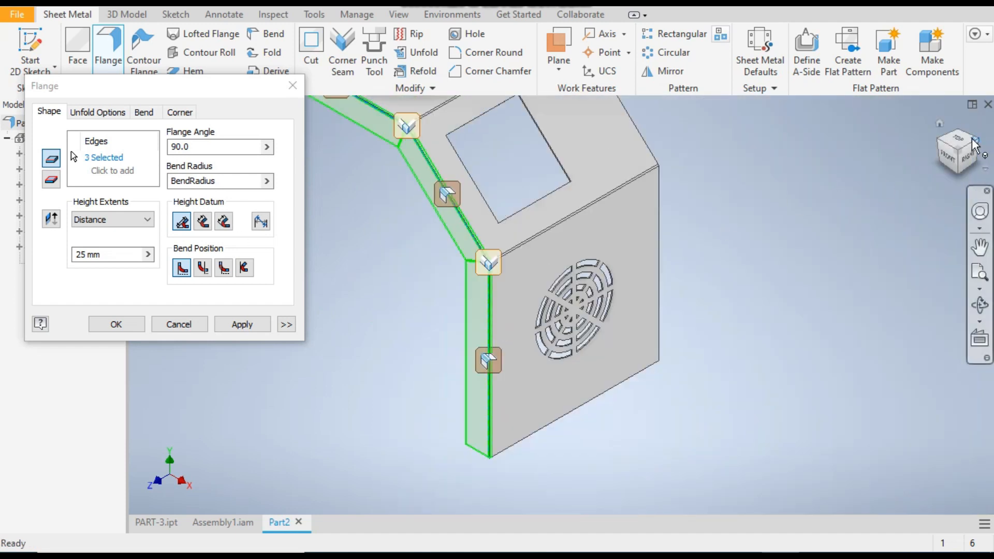
# Add the top panel's lower side edge on the opposite side of the cover to the flange
pyautogui.click(982, 147)
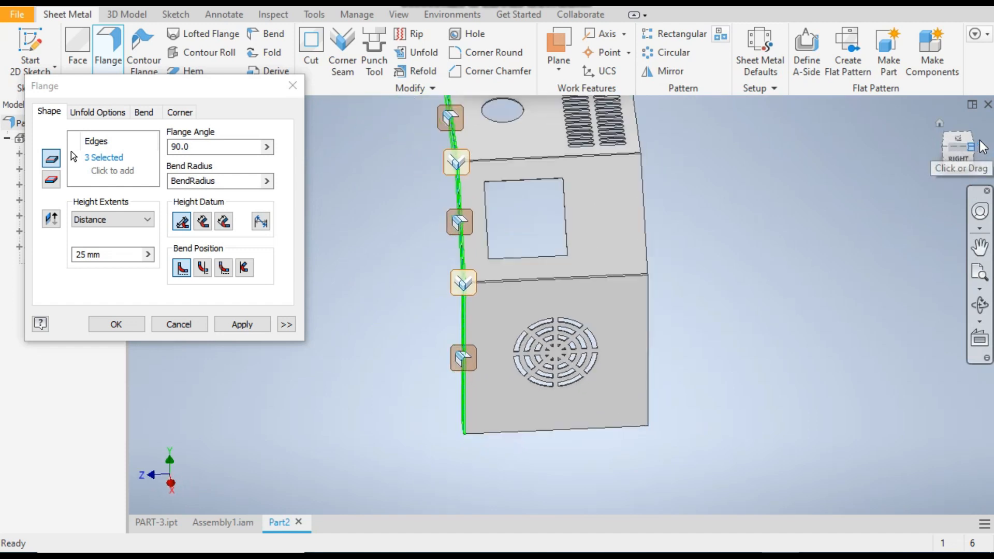
pyautogui.scroll(5, 641, 237)
pyautogui.scroll(3, 641, 237)
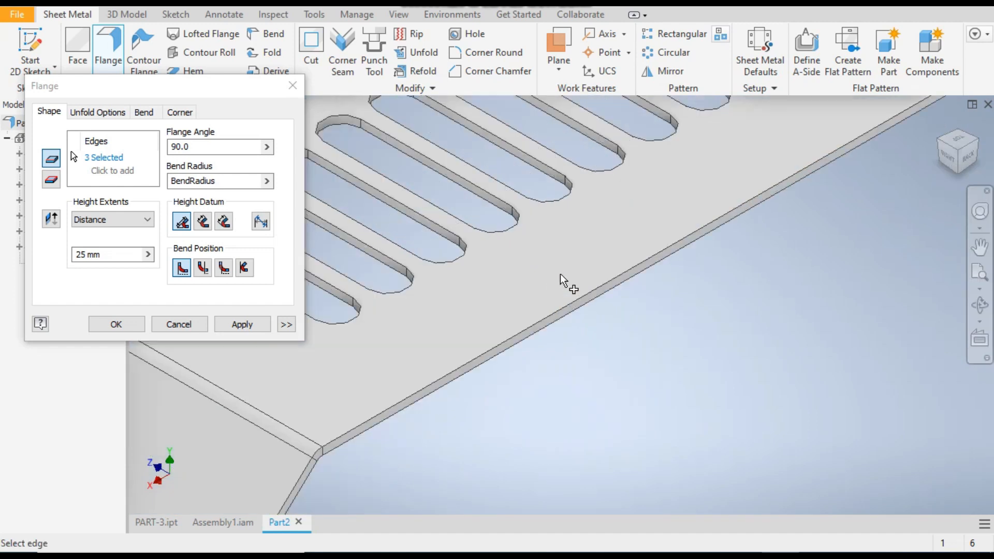
pyautogui.click(582, 299)
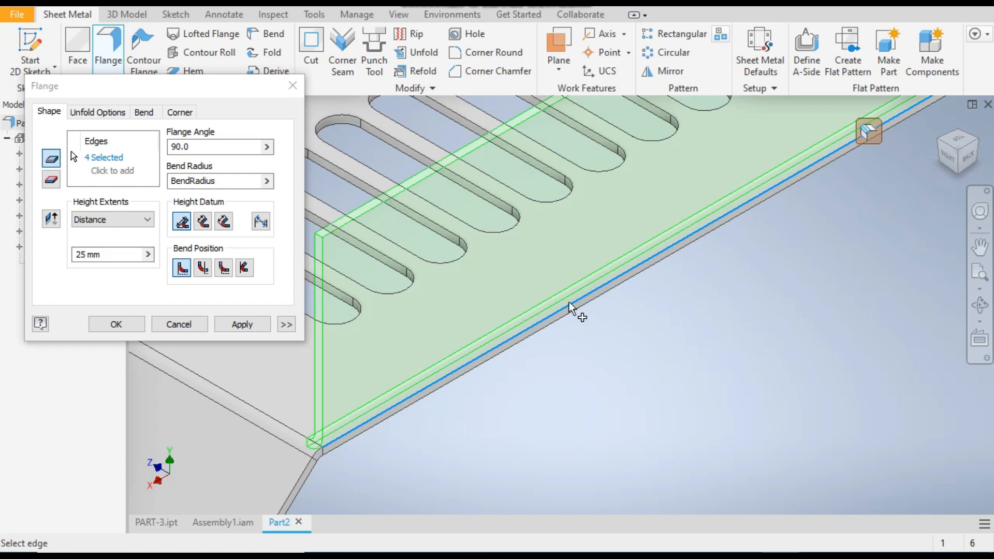
pyautogui.click(538, 323)
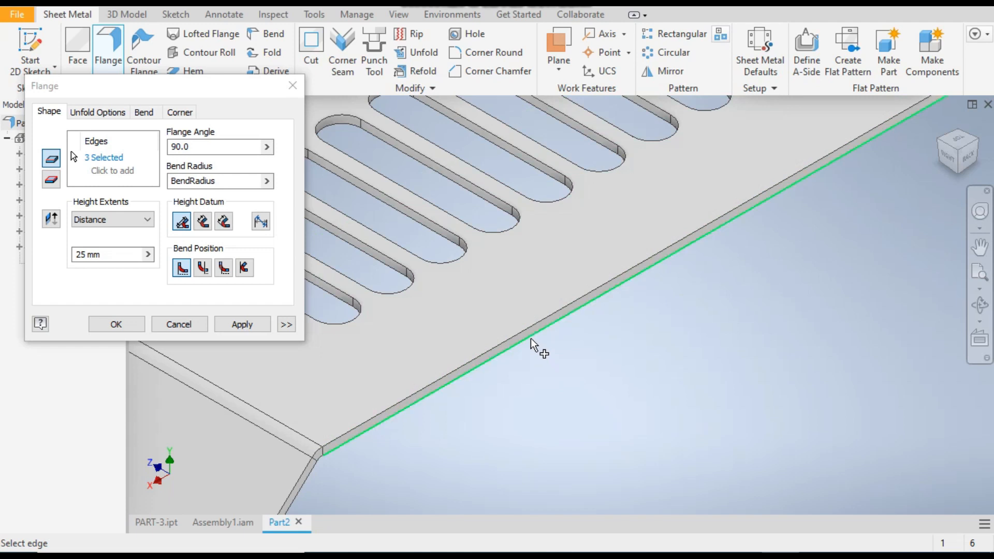
pyautogui.click(529, 336)
pyautogui.scroll(-3, 554, 288)
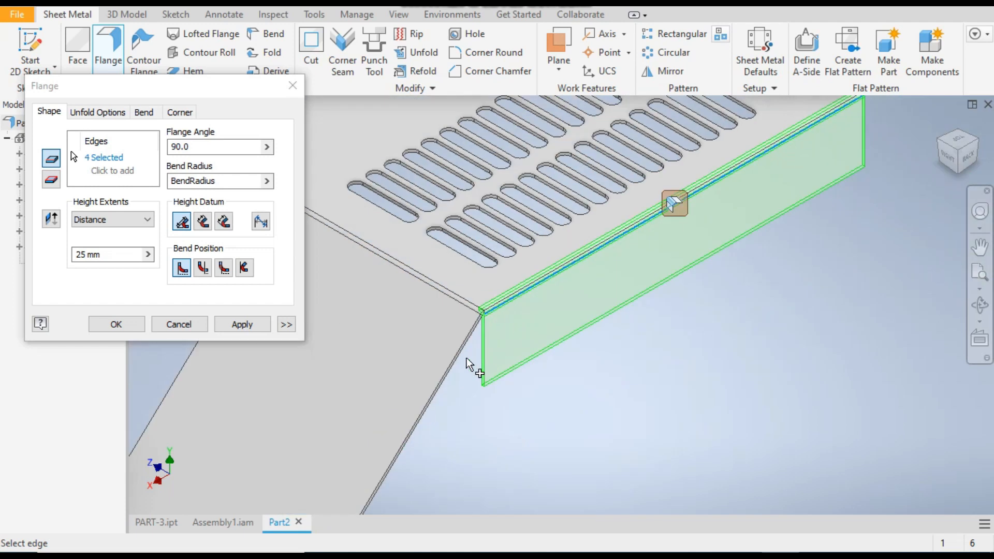
# Add the sloped and front panel edges on the opposite side of the cover to the flange
pyautogui.click(465, 333)
pyautogui.scroll(-3, 466, 362)
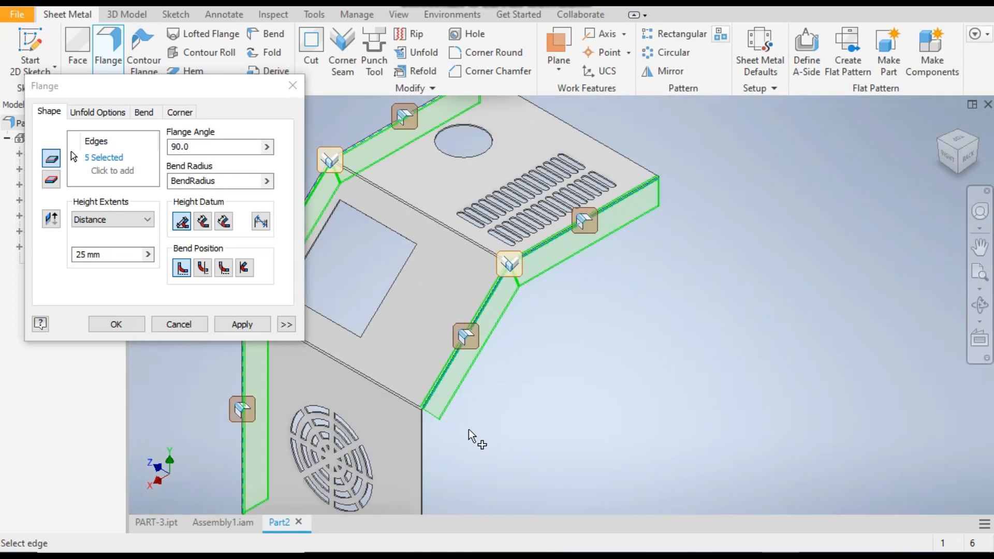
pyautogui.scroll(5, 469, 429)
pyautogui.click(355, 384)
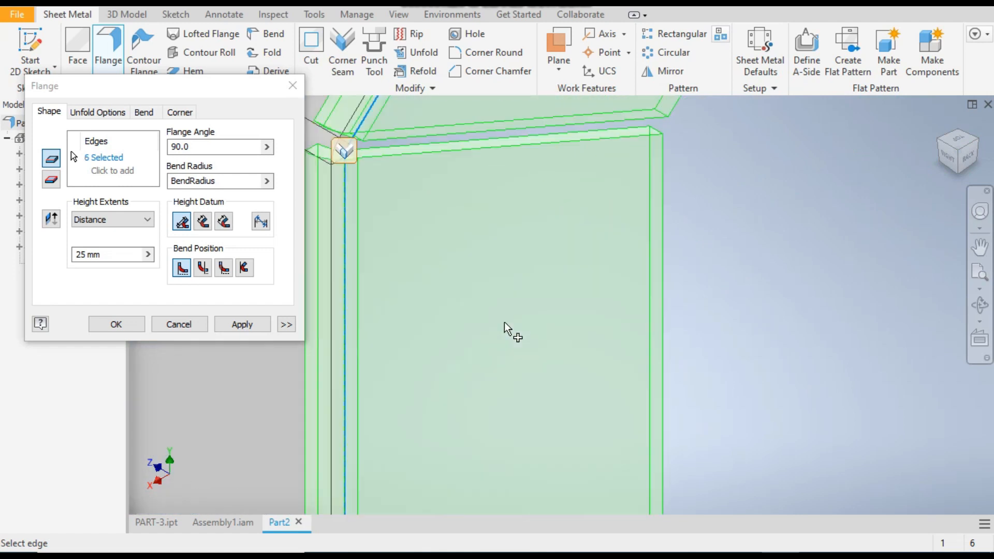
pyautogui.scroll(-6, 509, 326)
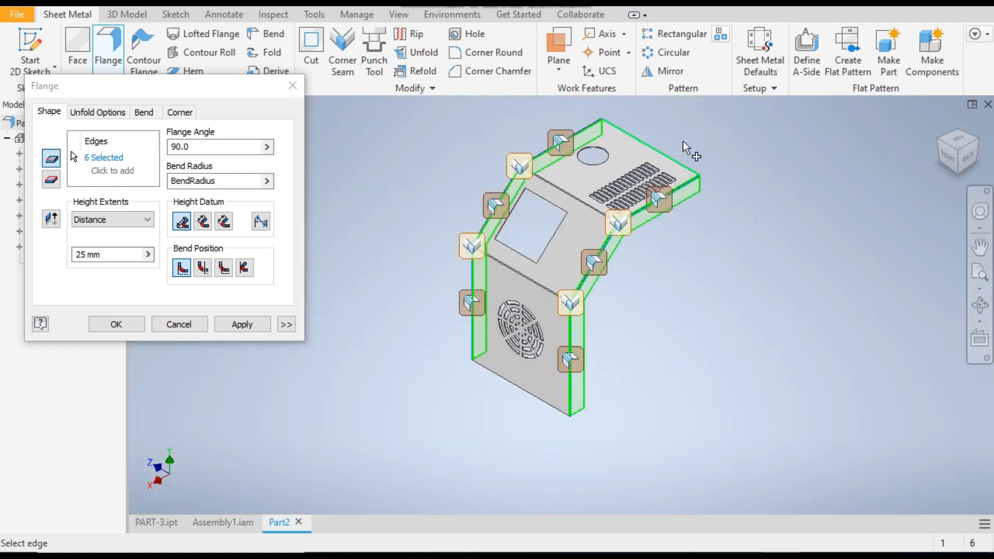
# Set the flange height to 10 mm with the bend from the adjacent face, and create the side flanges
pyautogui.click(104, 254)
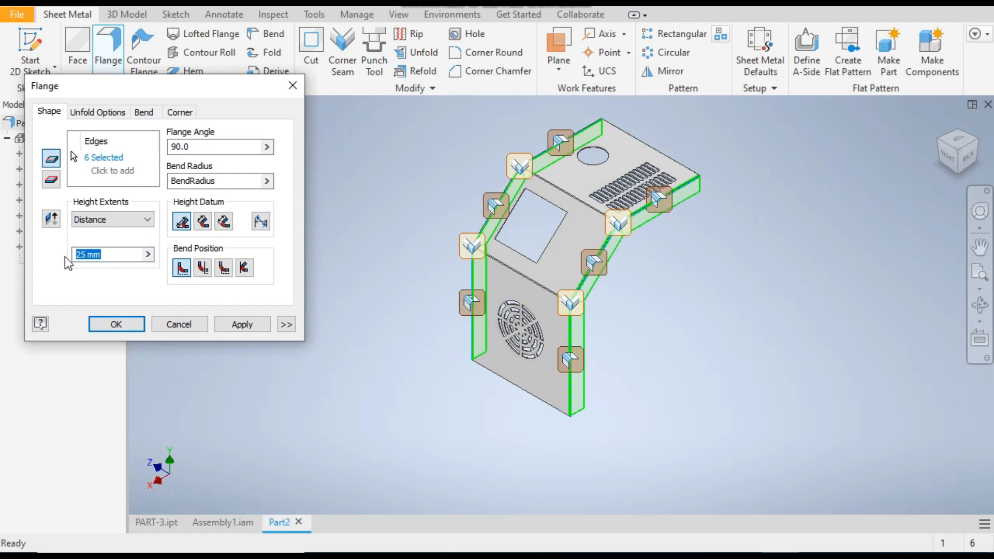
pyautogui.write('10')
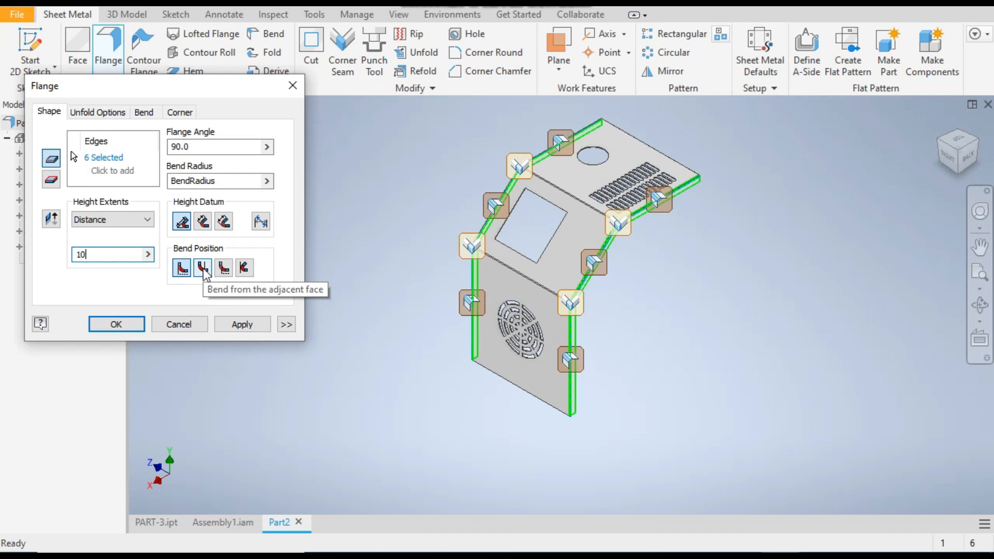
pyautogui.click(952, 164)
pyautogui.scroll(5, 522, 425)
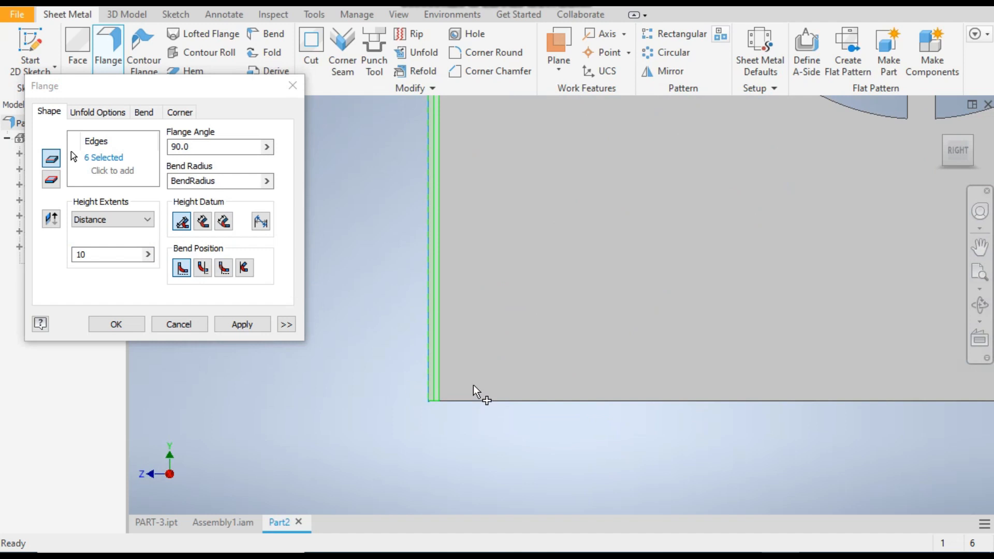
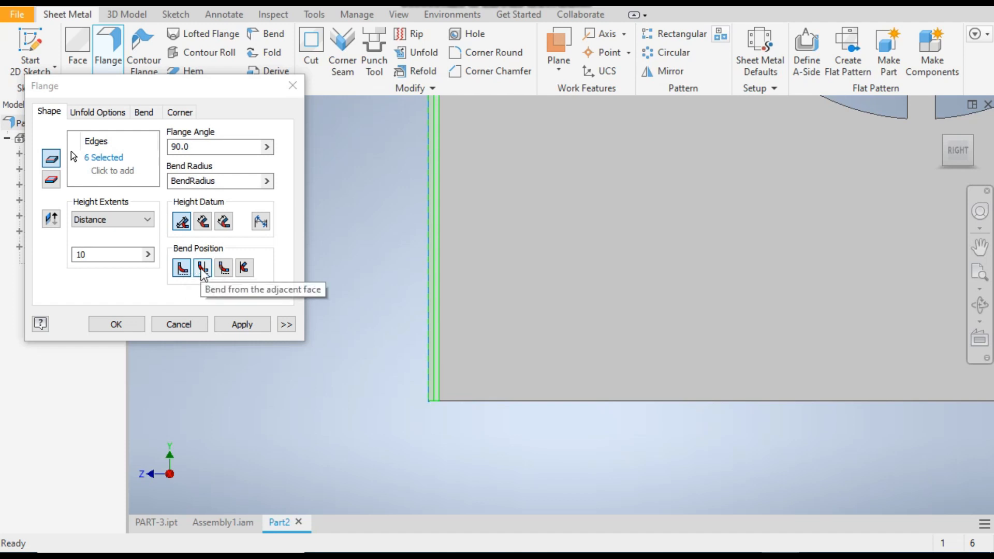
pyautogui.click(203, 267)
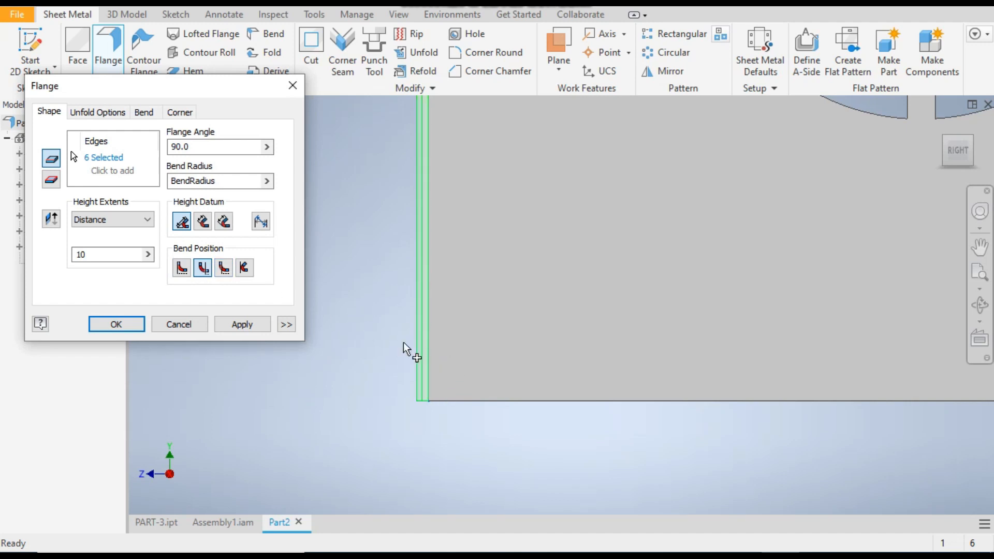
pyautogui.scroll(-4, 537, 459)
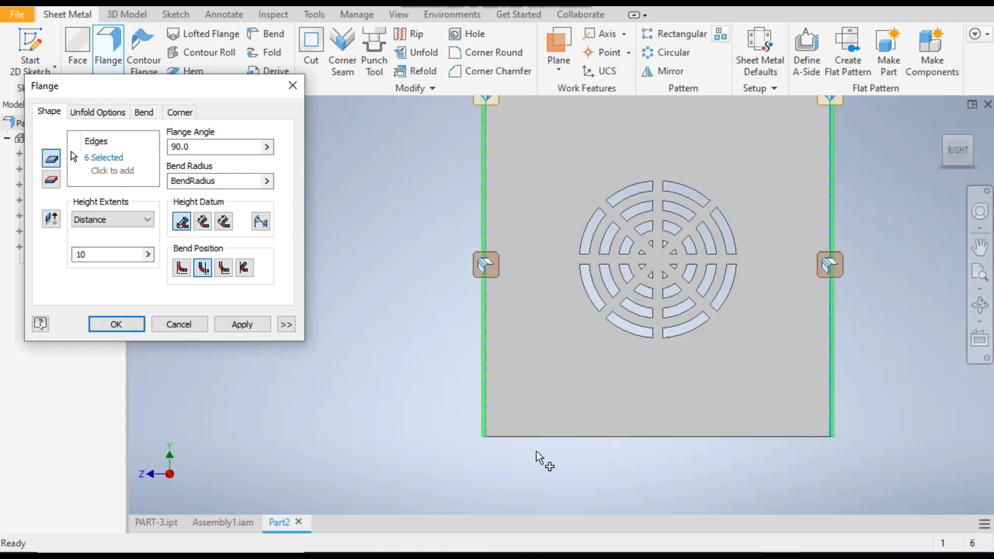
pyautogui.click(944, 137)
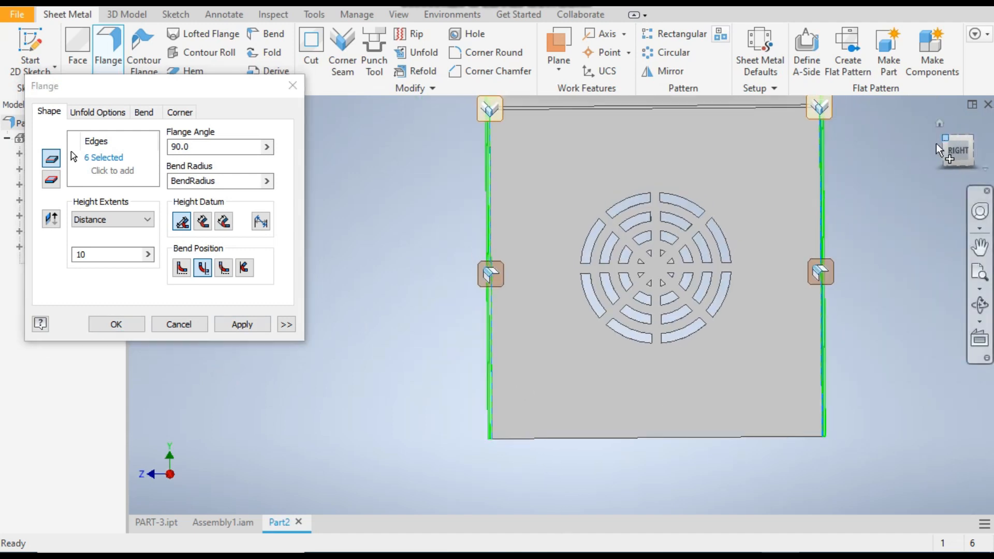
pyautogui.click(112, 324)
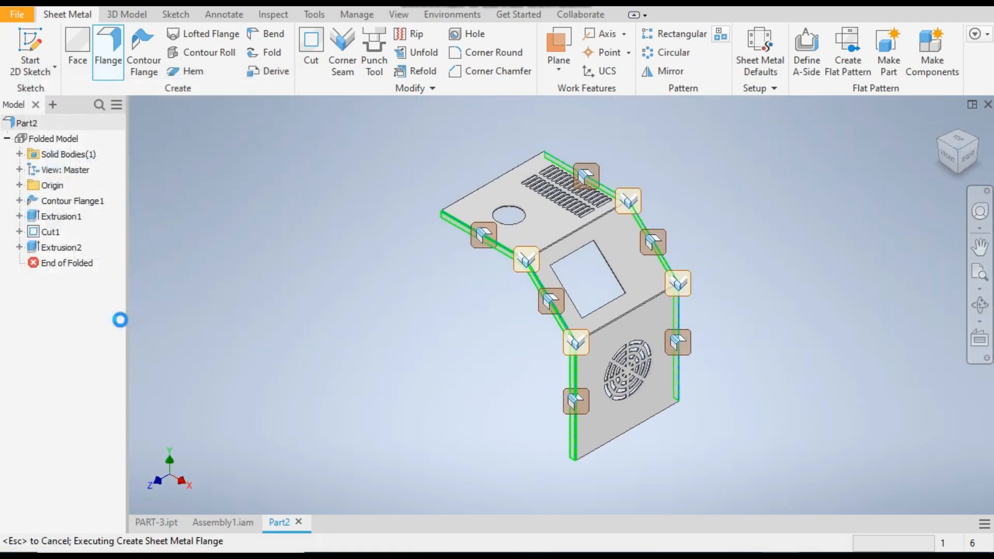
# Check the small holes on PART-3, and start a new sketch on Part2's front panel face
pyautogui.scroll(4, 575, 302)
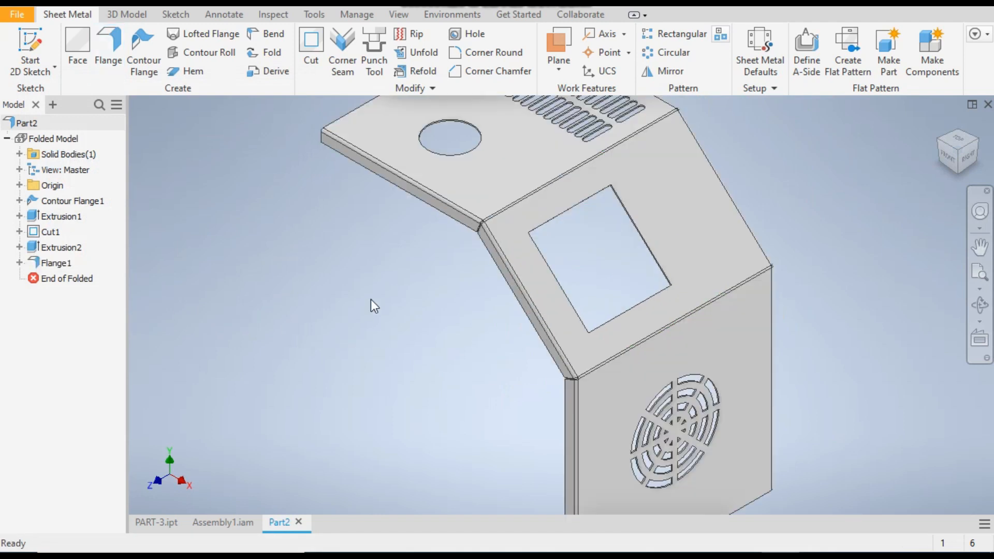
pyautogui.scroll(-3, 373, 301)
pyautogui.click(165, 523)
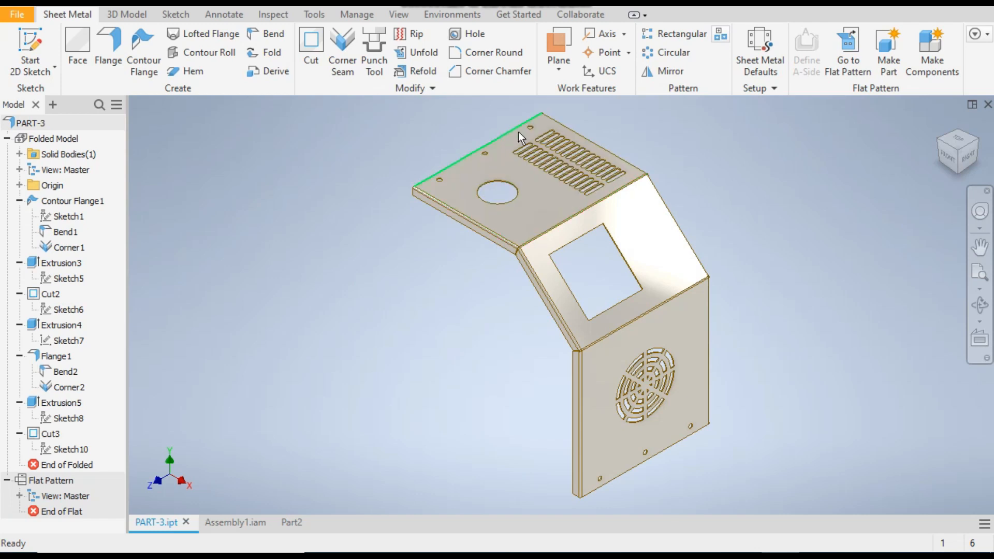
pyautogui.click(291, 522)
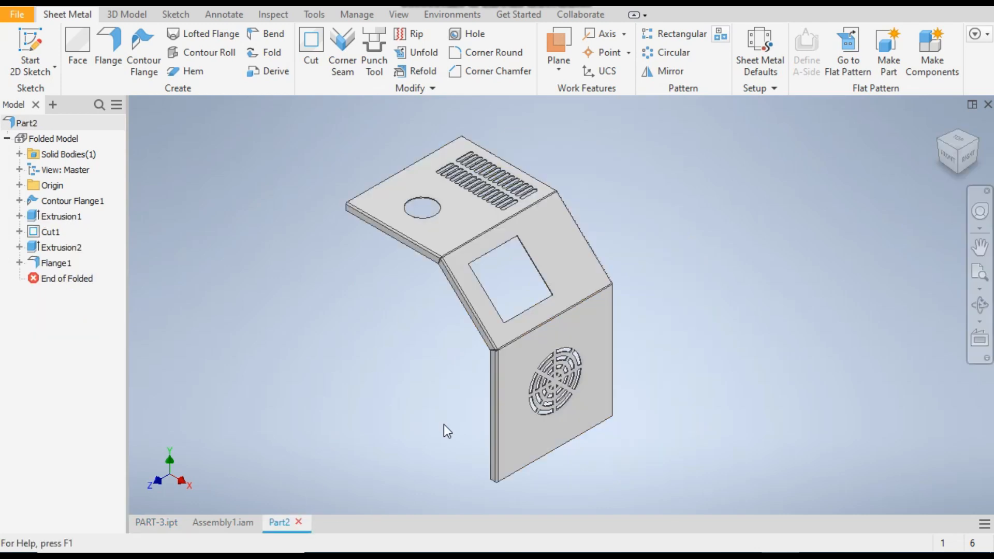
pyautogui.click(552, 439)
pyautogui.rightClick(550, 437)
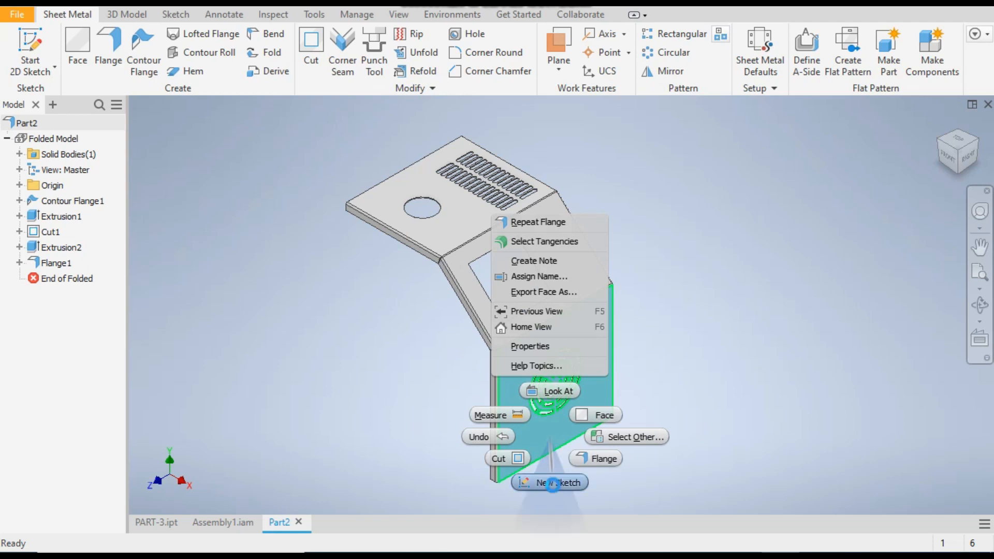
pyautogui.click(549, 482)
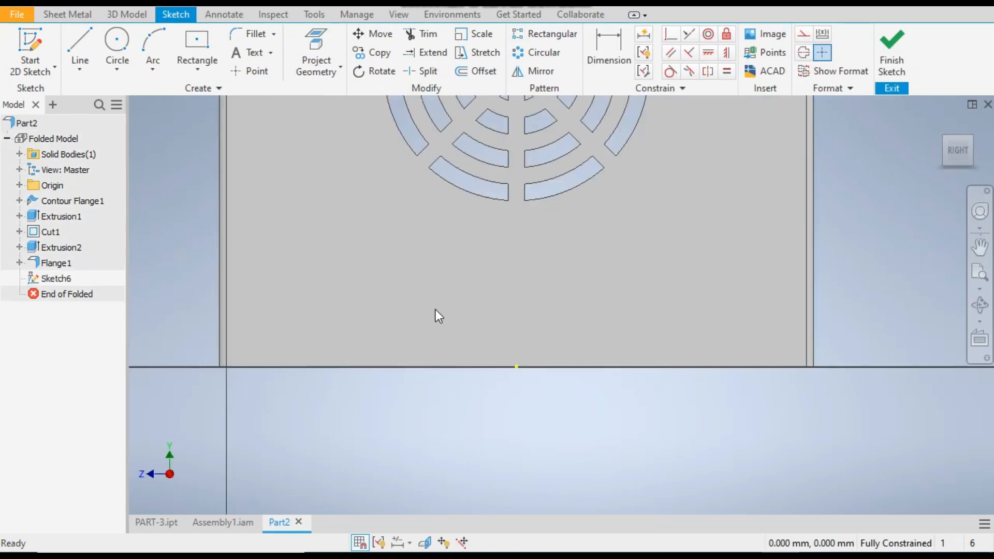
# Sketch three circles in a row near the front panel's bottom edge, one toward each side and one near the middle
pyautogui.click(123, 46)
pyautogui.click(267, 329)
pyautogui.click(286, 331)
pyautogui.click(482, 330)
pyautogui.click(500, 337)
pyautogui.click(722, 330)
pyautogui.press('Escape')
pyautogui.click(730, 349)
# Dimension the left circle's center 27 mm from the front panel's left outer edge
pyautogui.click(607, 44)
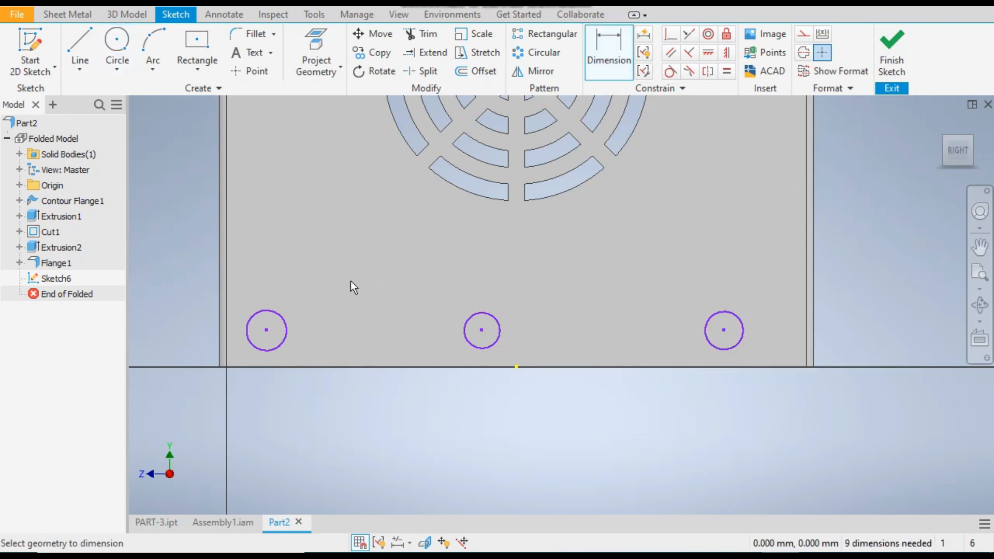
pyautogui.click(217, 339)
pyautogui.click(256, 346)
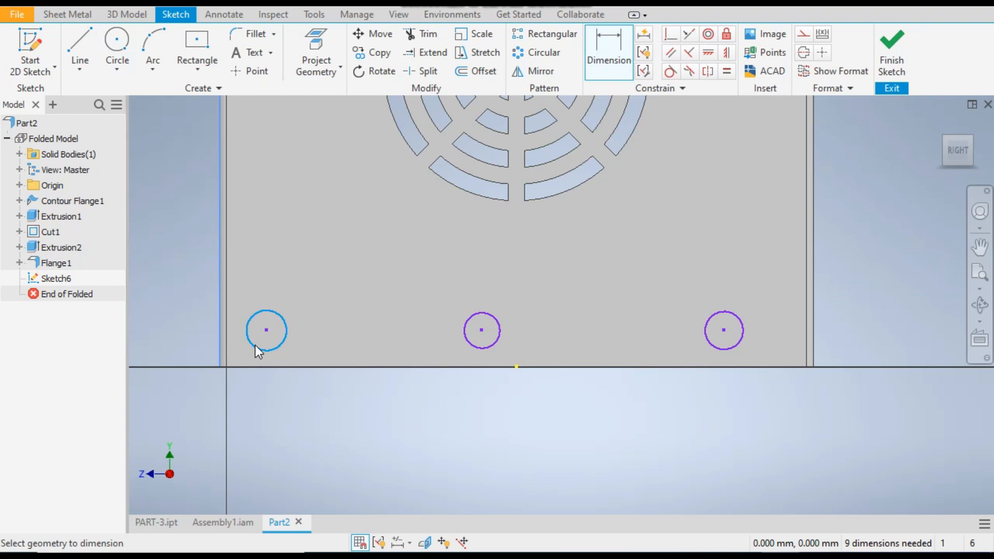
pyautogui.click(258, 390)
pyautogui.write('27')
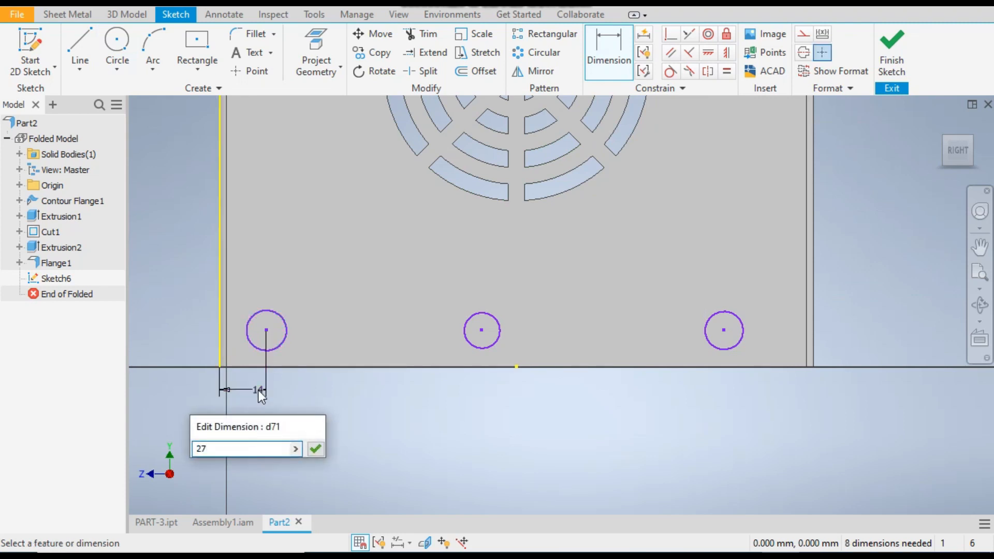
pyautogui.press('Return')
# Dimension the right circle's center 27 mm from the front panel's right outer edge
pyautogui.click(744, 345)
pyautogui.click(812, 339)
pyautogui.click(796, 417)
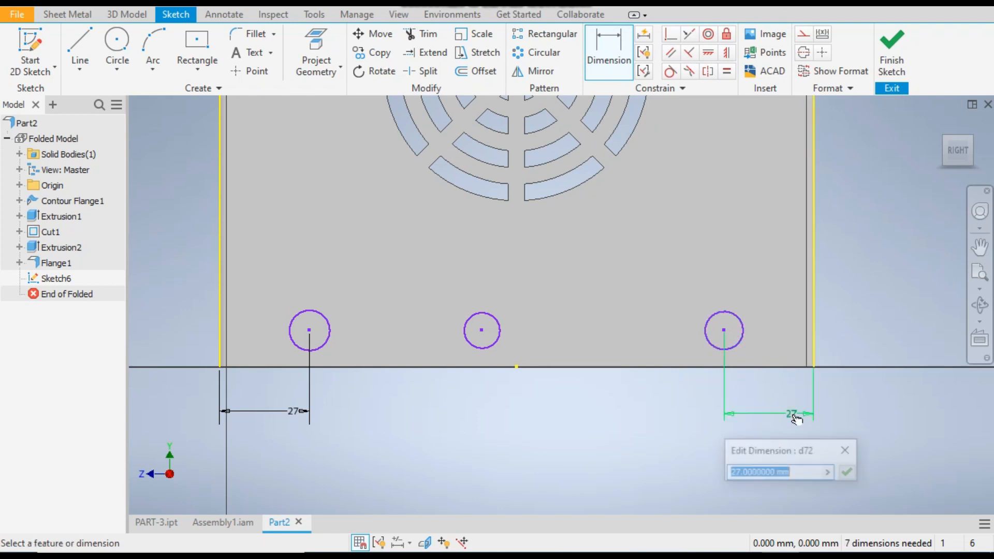
pyautogui.press('Return')
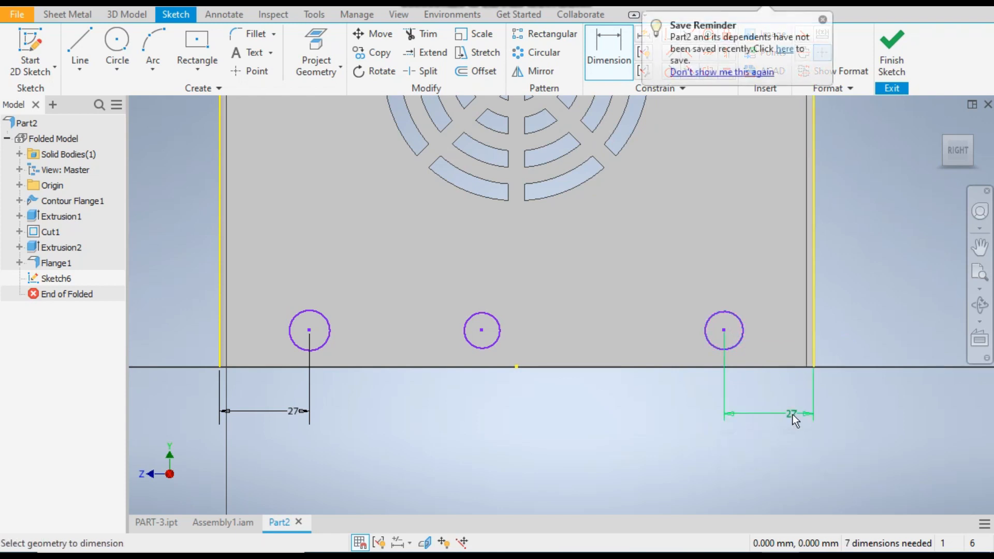
# Dimension the spacing between the left and middle circle centers as 62.5 mm
pyautogui.click(327, 343)
pyautogui.click(480, 348)
pyautogui.click(444, 420)
pyautogui.write('62.5')
pyautogui.press('Return')
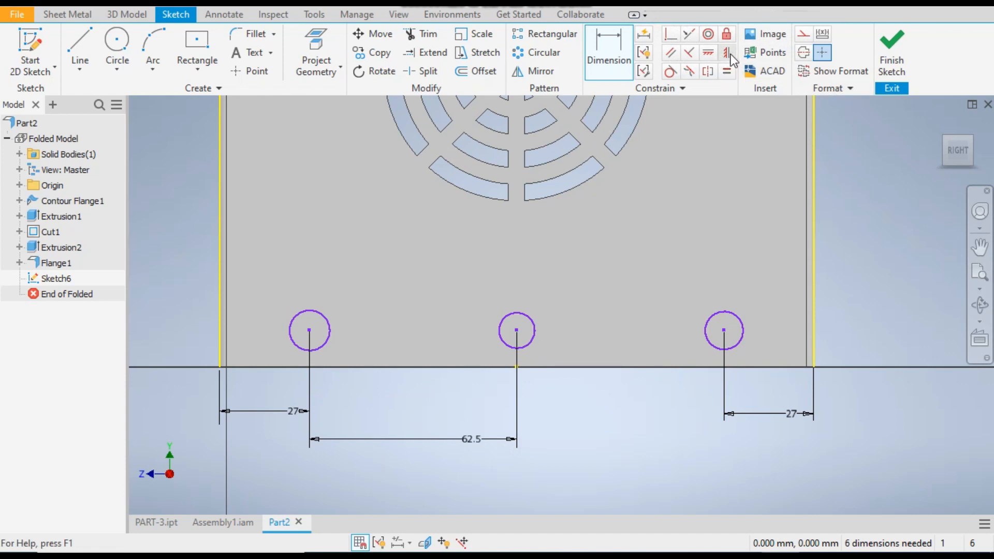
# Apply a horizontal constraint between the left and middle circle centers, and pick the right center for alignment
pyautogui.click(709, 54)
pyautogui.click(309, 330)
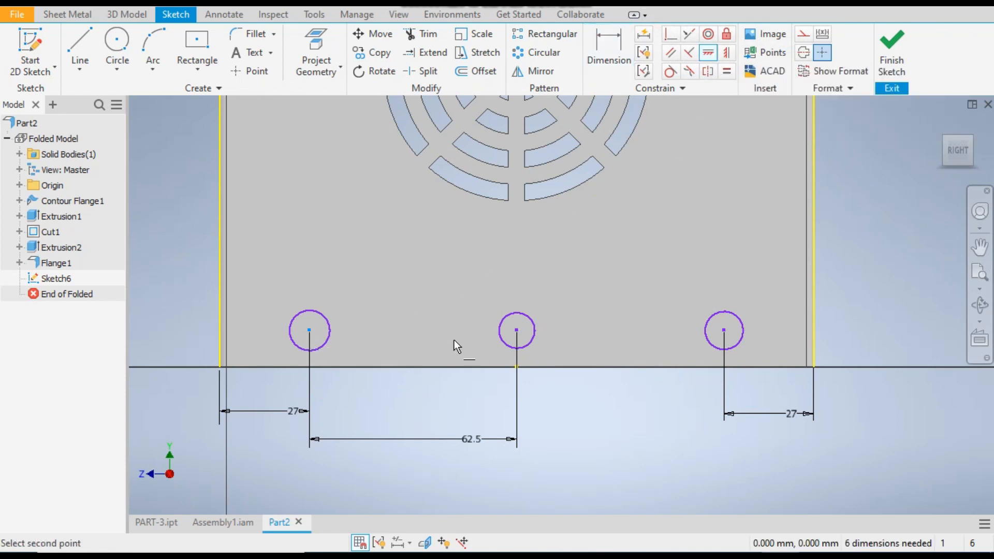
pyautogui.click(516, 330)
pyautogui.click(724, 330)
# Dimension the middle circle's center 10 mm above the front panel's bottom edge
pyautogui.click(601, 45)
pyautogui.click(400, 367)
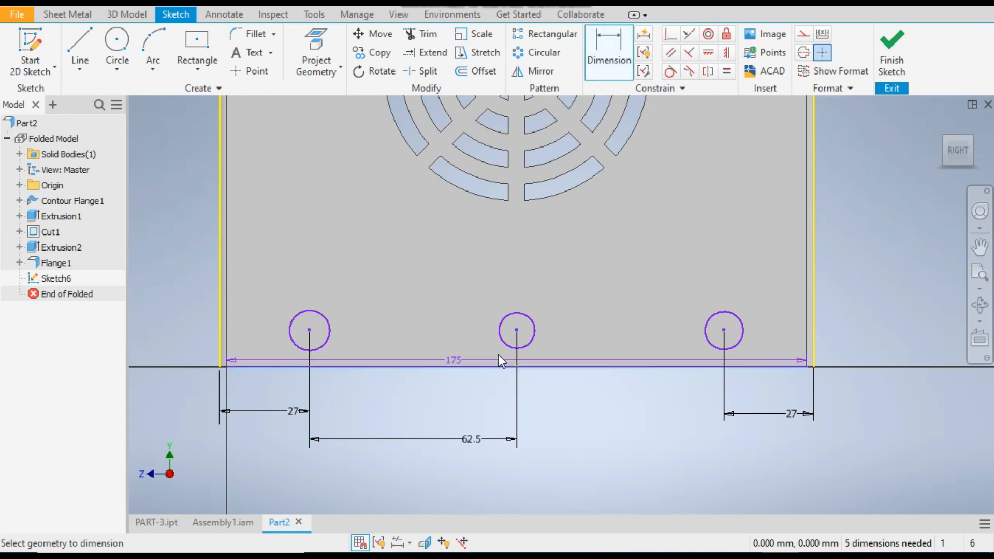
pyautogui.click(460, 353)
pyautogui.write('10')
pyautogui.press('Return')
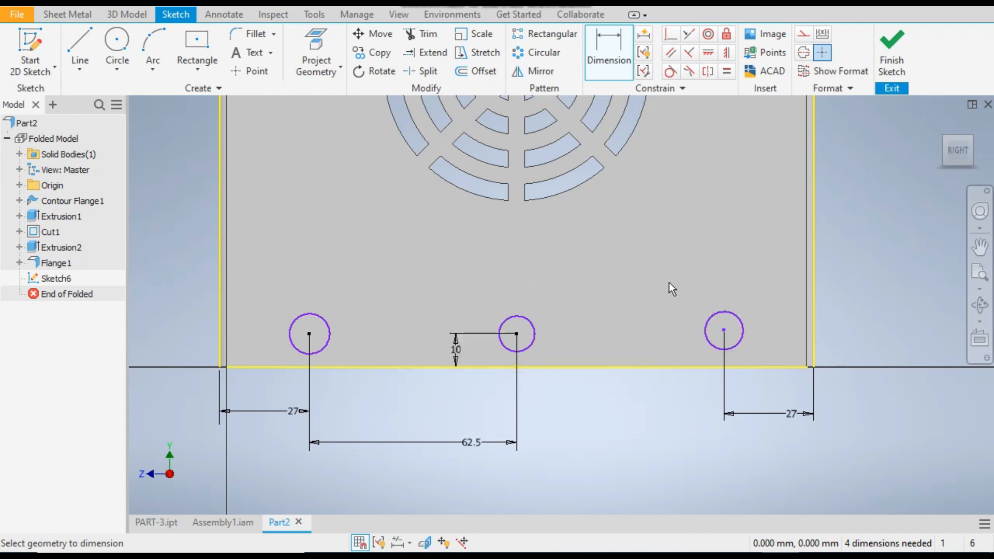
# Dimension the middle circle's diameter as 5.5 mm
pyautogui.click(533, 333)
pyautogui.click(548, 293)
pyautogui.write('5')
pyautogui.press('Return')
pyautogui.press('5')
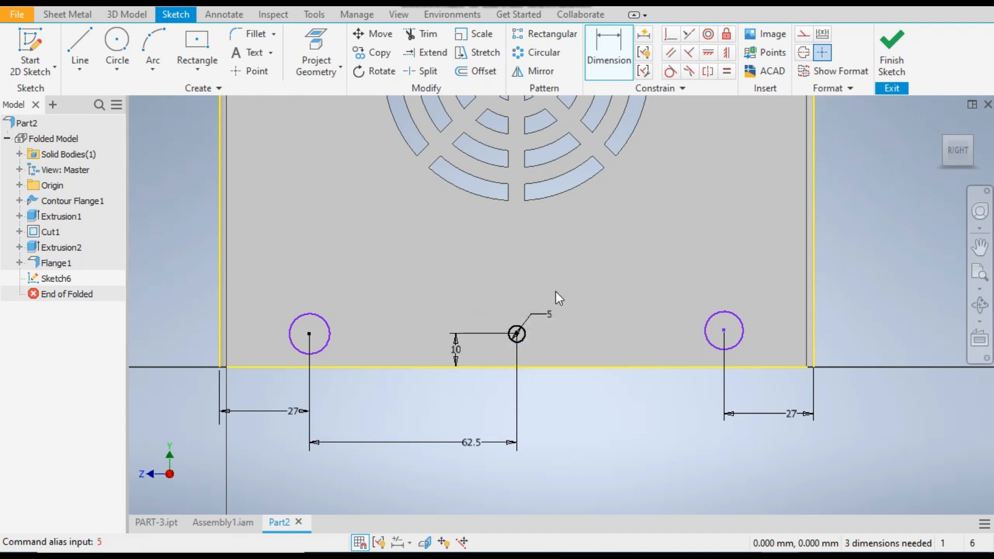
pyautogui.click(549, 314)
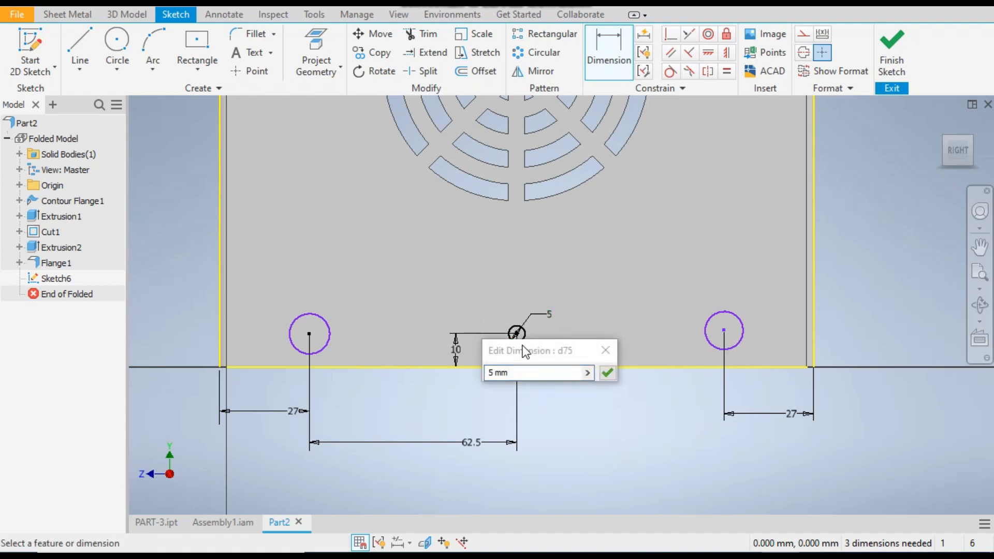
pyautogui.write('5.5')
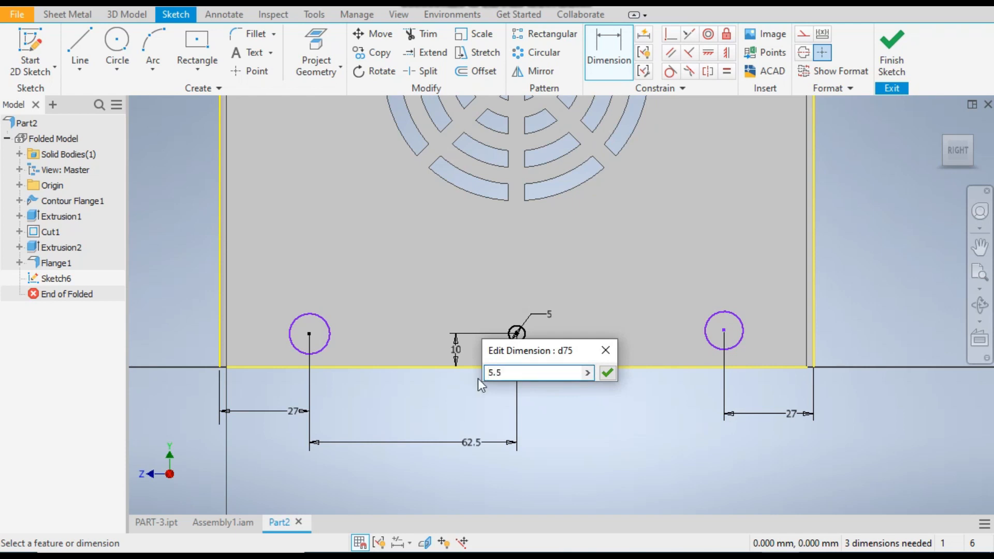
pyautogui.press('Return')
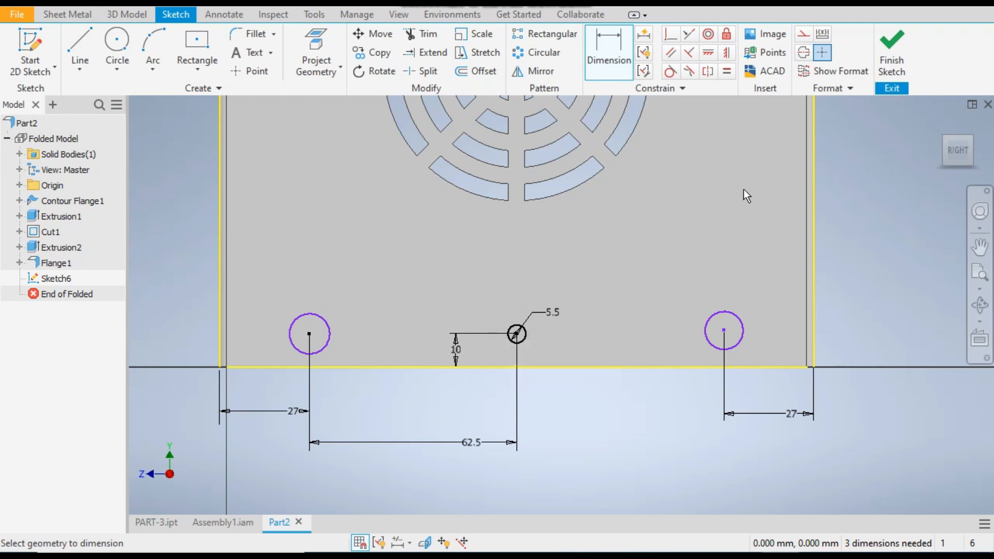
# Constrain the left and right circles equal in size to the 5.5 mm middle circle
pyautogui.click(728, 74)
pyautogui.click(318, 310)
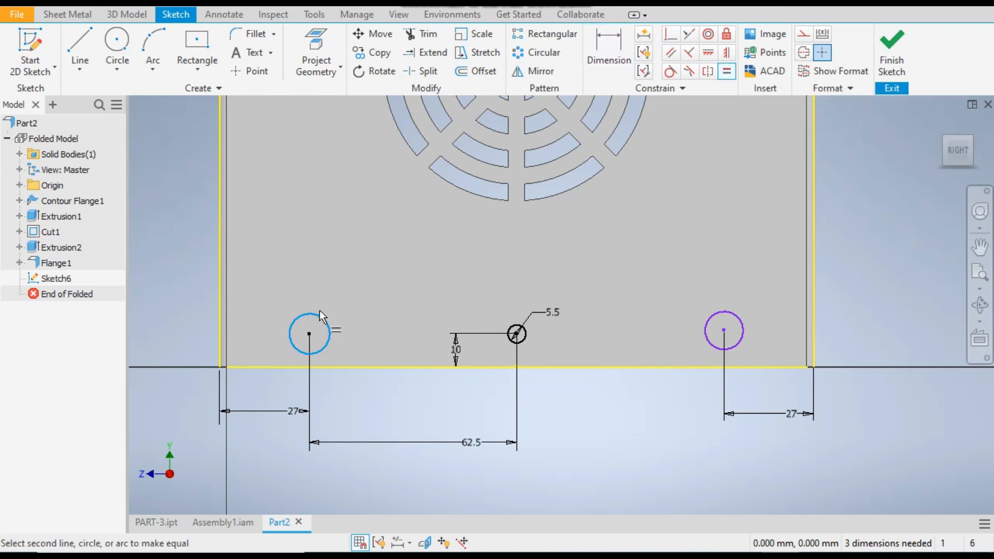
pyautogui.click(523, 328)
pyautogui.click(521, 341)
pyautogui.click(711, 344)
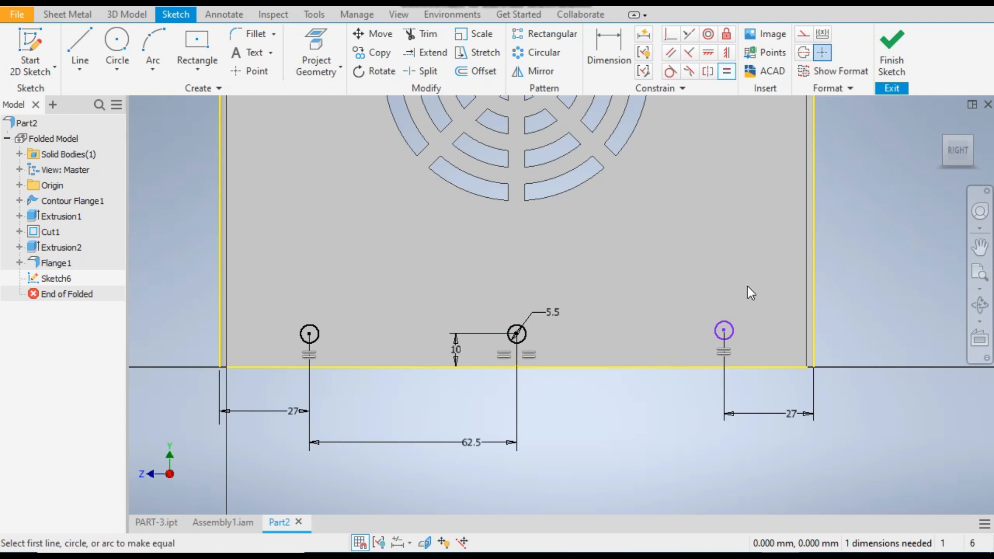
pyautogui.press('Escape')
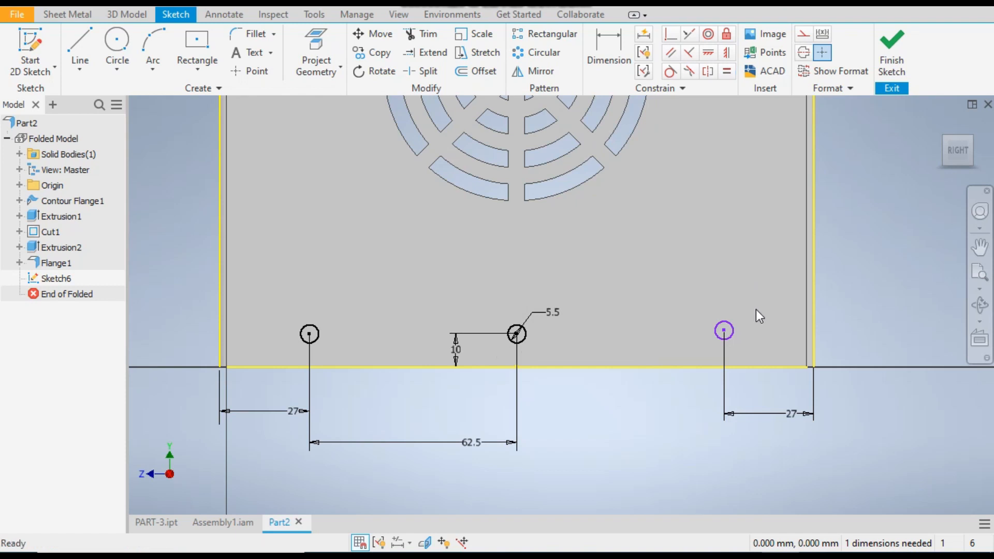
# Move the right circle upward and constrain its center horizontally to the middle circle's center
pyautogui.moveTo(726, 335); pyautogui.dragTo(722, 312)
pyautogui.click(723, 309)
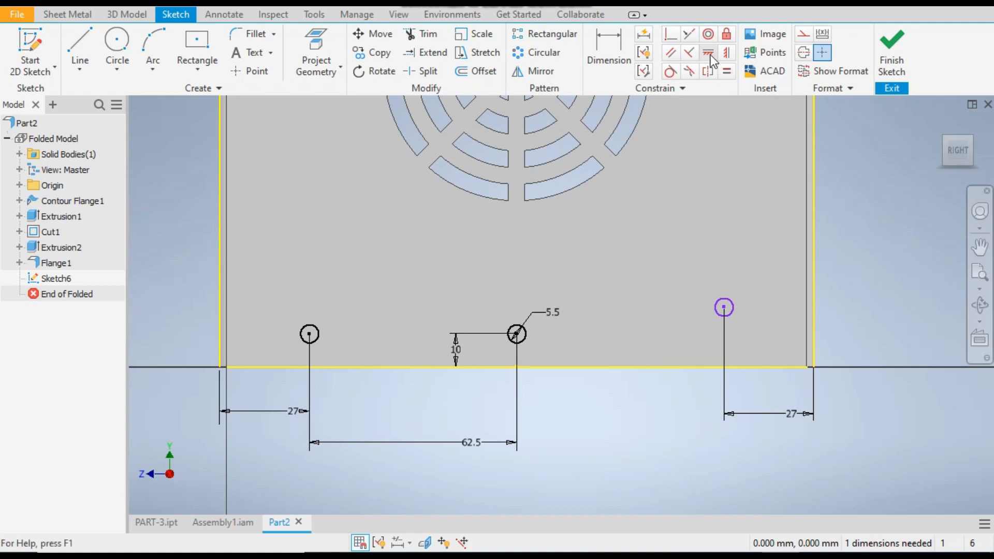
pyautogui.press('d')
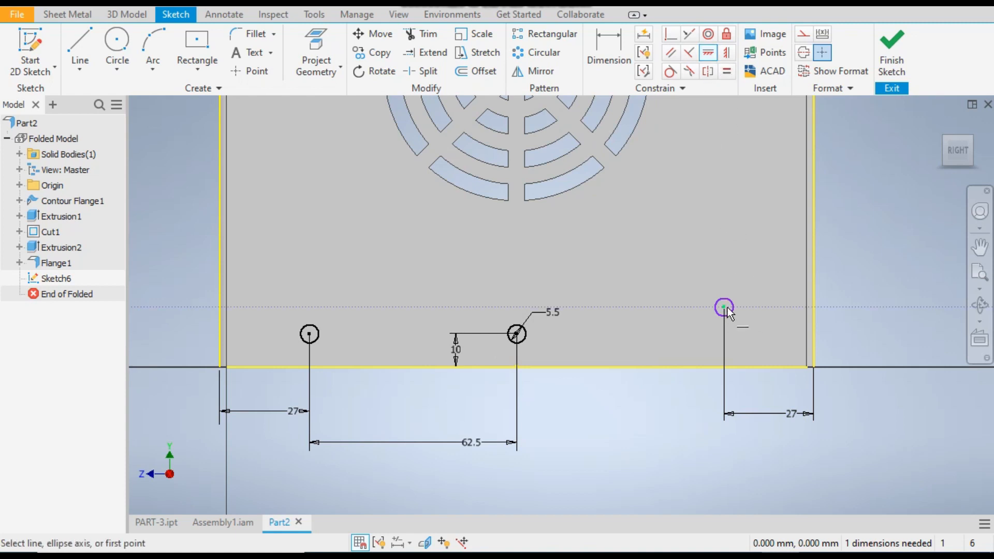
pyautogui.click(725, 307)
pyautogui.click(517, 334)
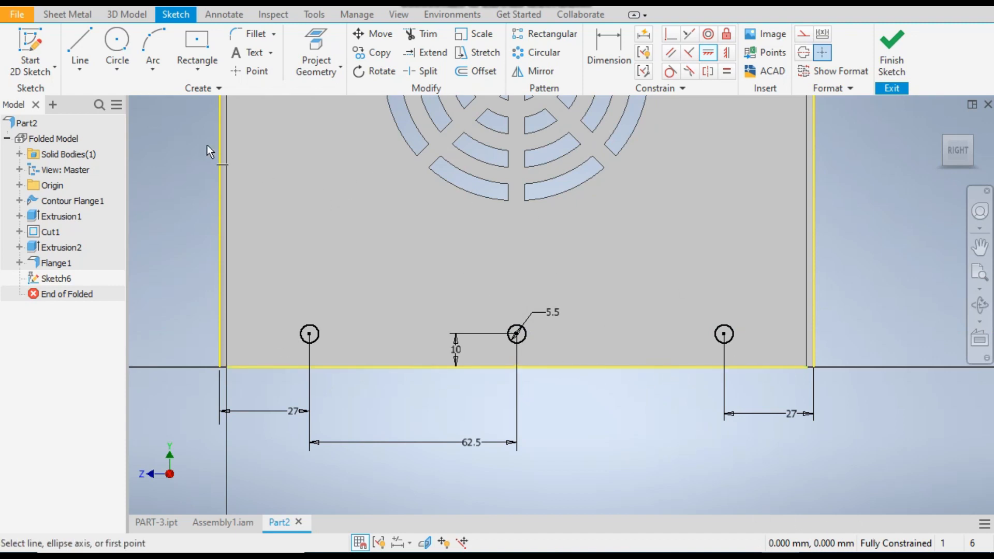
# Cut the three 5.5 mm circles through the front panel to a distance of Thickness
pyautogui.click(78, 14)
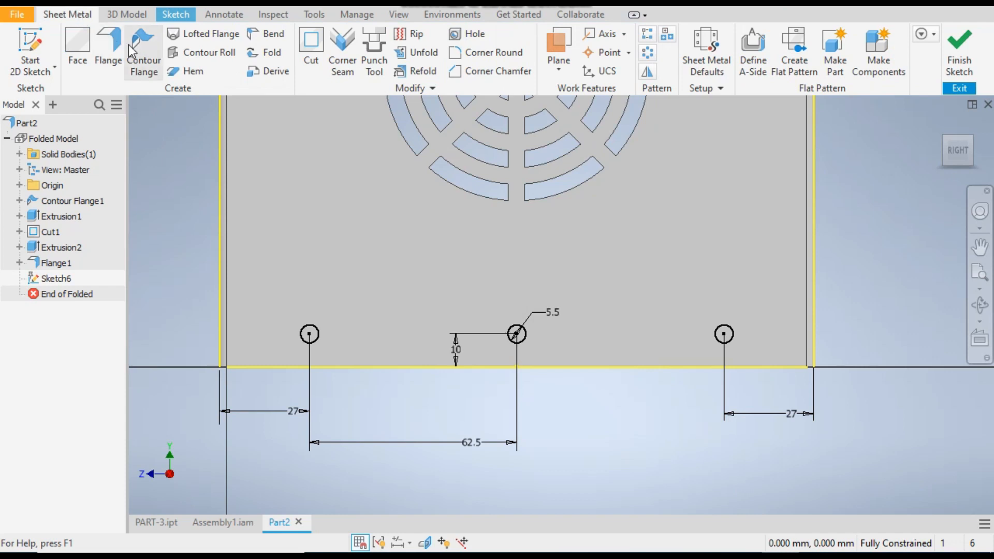
pyautogui.click(306, 49)
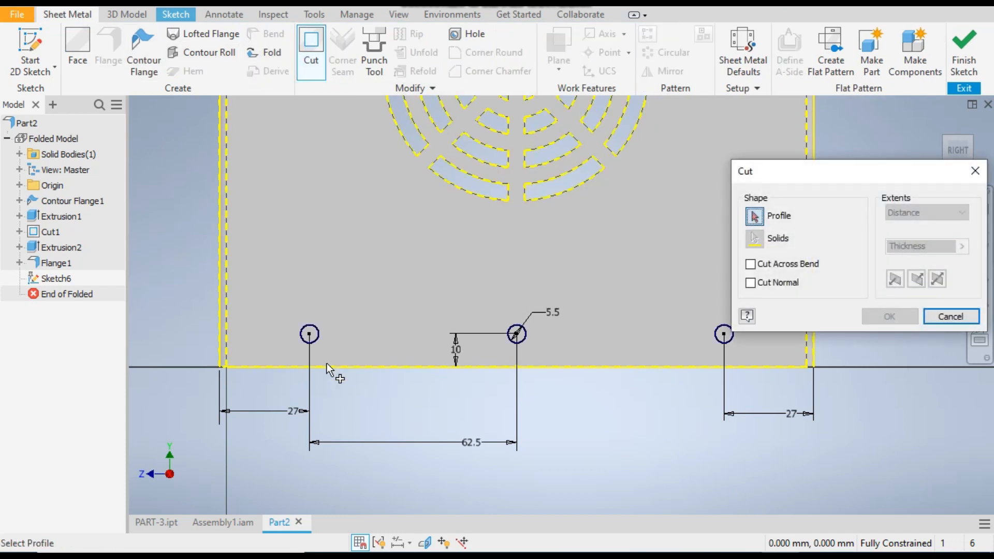
pyautogui.click(313, 337)
pyautogui.click(519, 337)
pyautogui.click(726, 337)
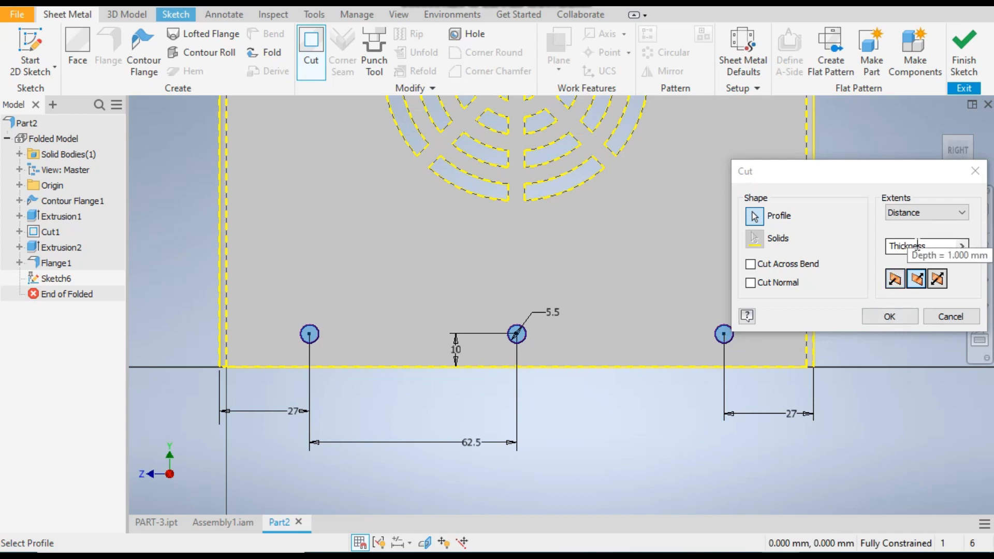
pyautogui.click(888, 316)
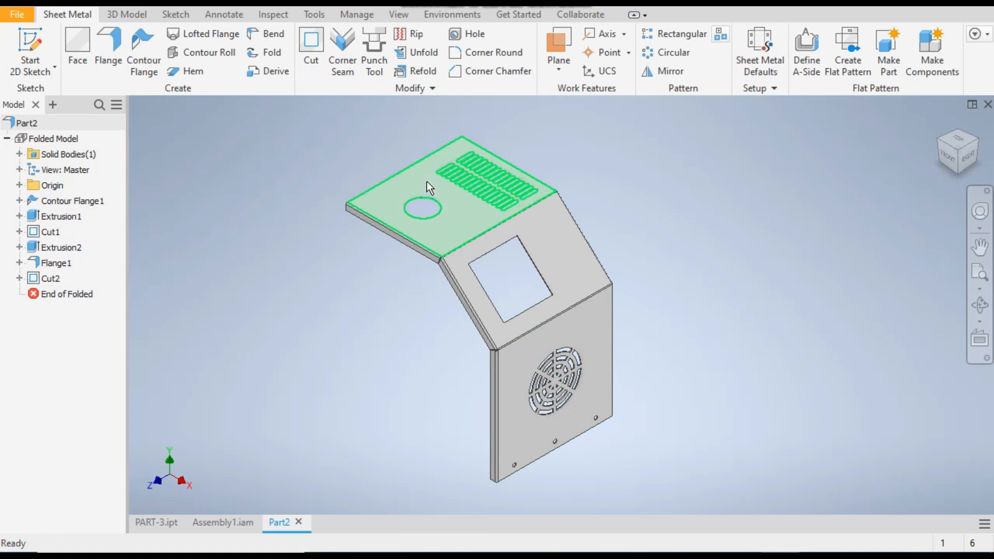
# Start a sketch on the top panel's face and draw three circles, about 17 to 24 mm across, along its free rear edge
pyautogui.click(405, 186)
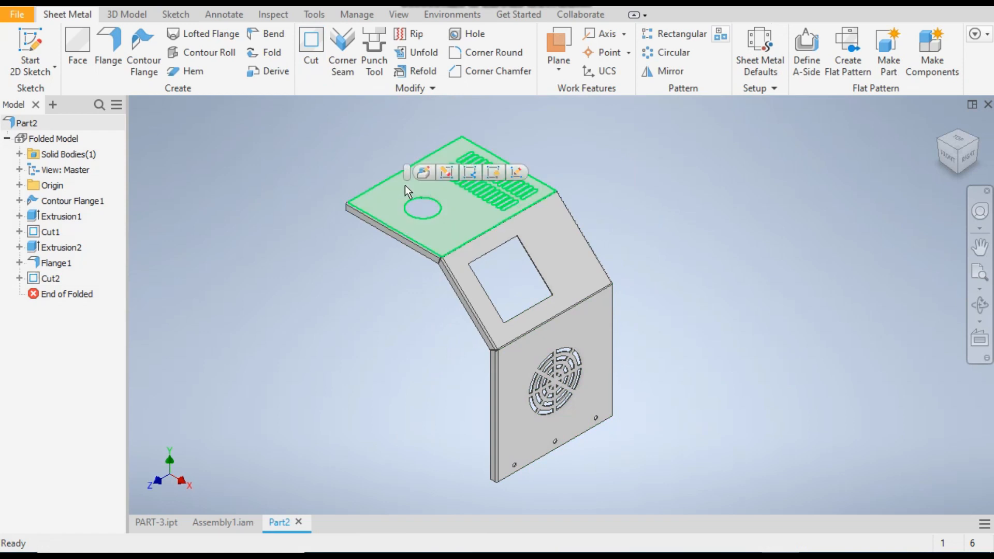
pyautogui.rightClick(404, 185)
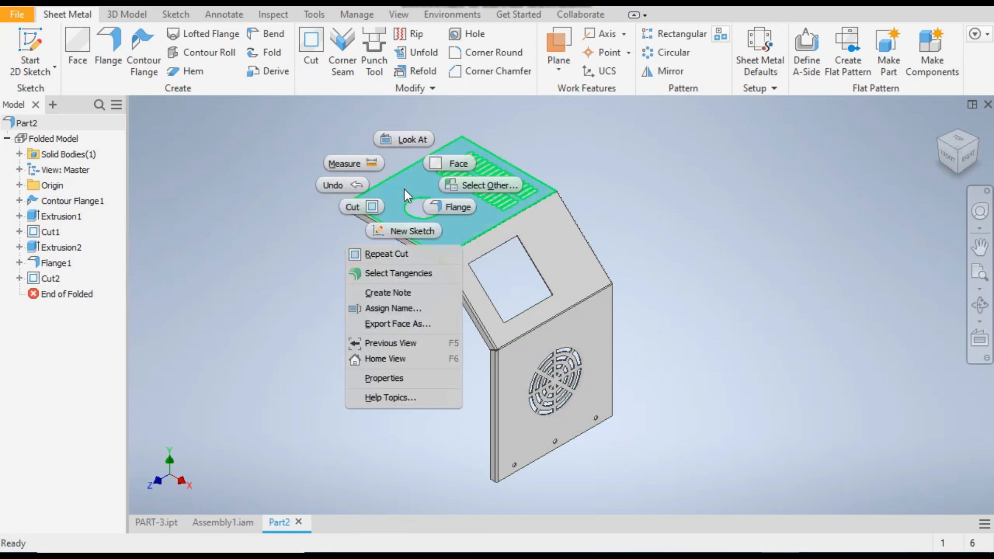
pyautogui.click(399, 230)
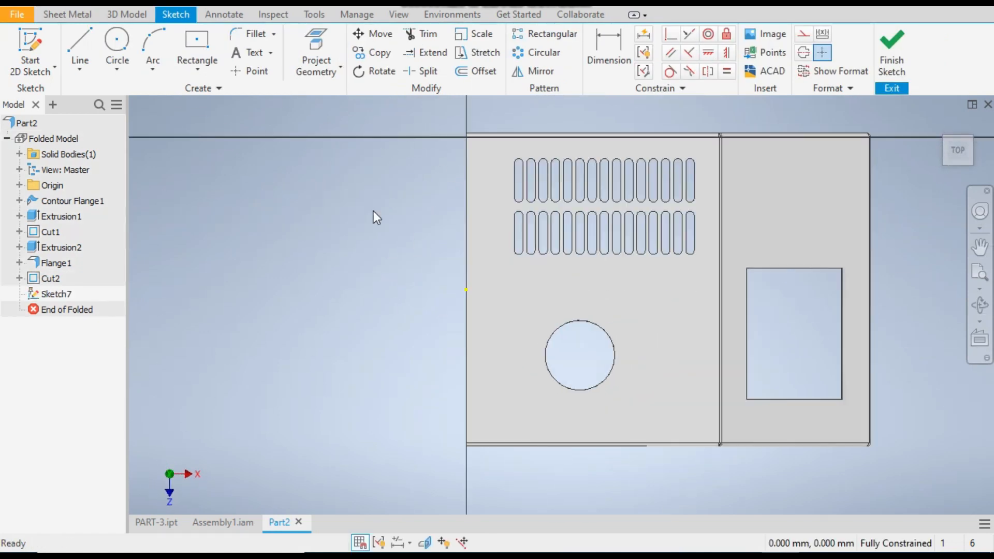
pyautogui.click(113, 42)
pyautogui.click(483, 178)
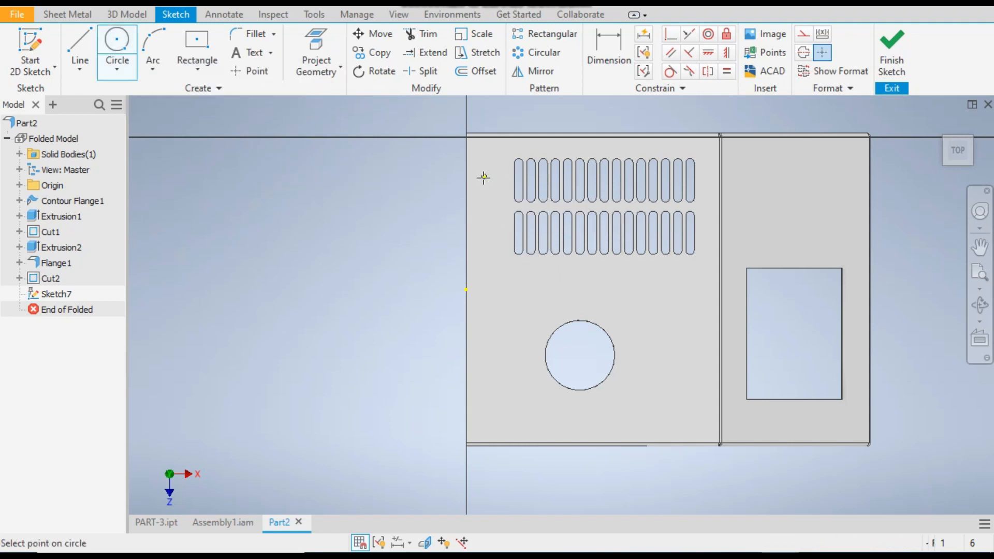
pyautogui.click(494, 188)
pyautogui.click(492, 297)
pyautogui.click(501, 311)
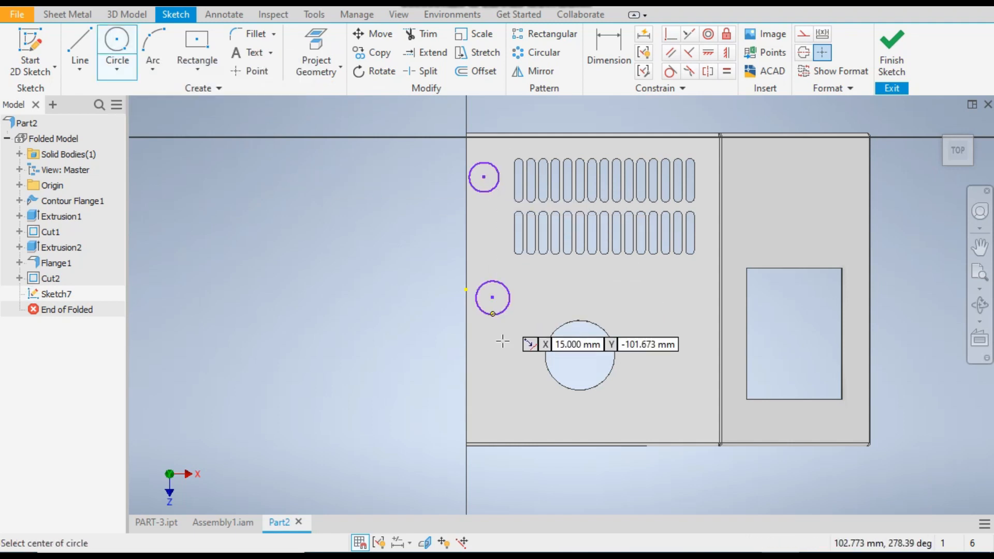
pyautogui.click(492, 406)
pyautogui.click(508, 422)
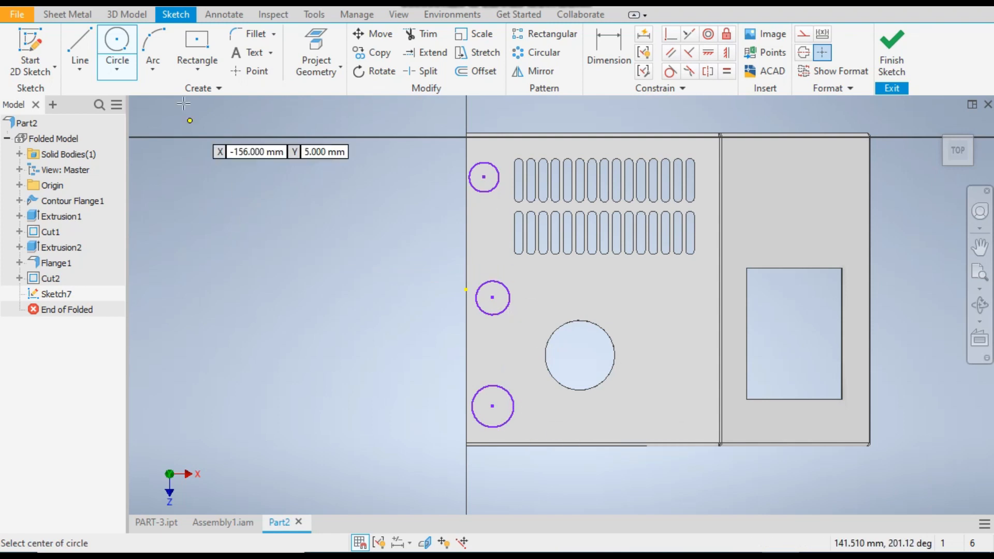
# Dimension the upper circle's center 27 mm from the top panel's upper side edge
pyautogui.click(614, 39)
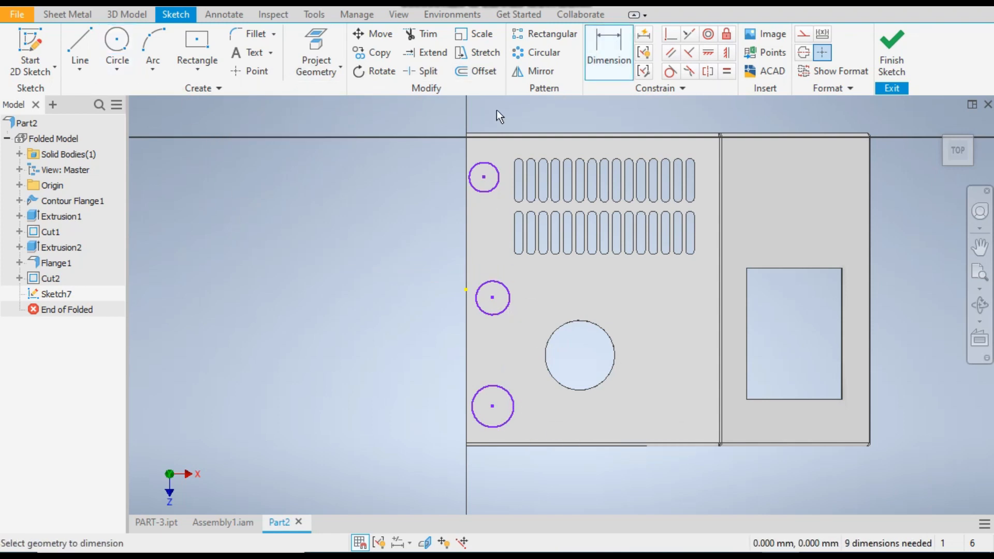
pyautogui.click(488, 134)
pyautogui.click(482, 175)
pyautogui.click(427, 160)
pyautogui.write('27')
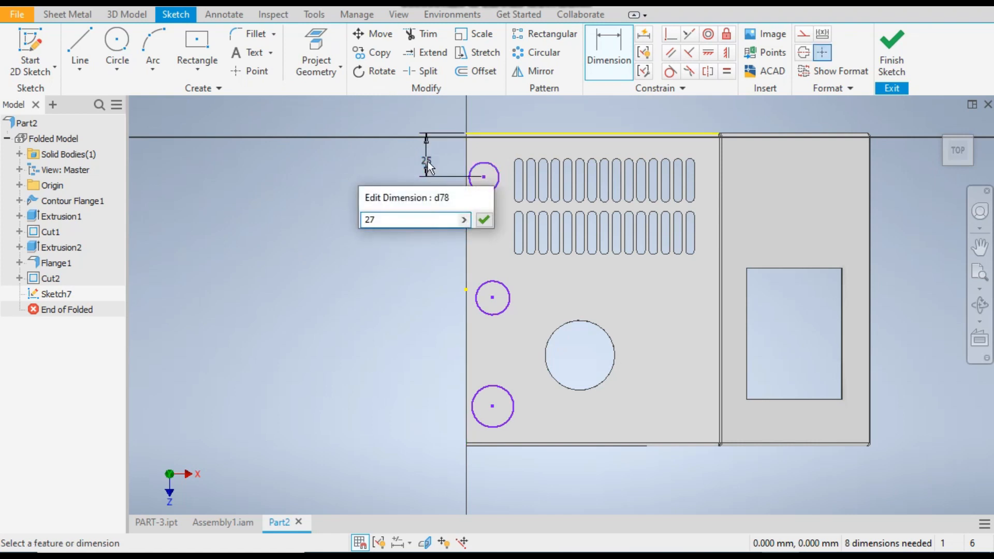
pyautogui.press('Return')
# Dimension the lower circle's center 27 mm from the top panel's lower side edge
pyautogui.click(510, 420)
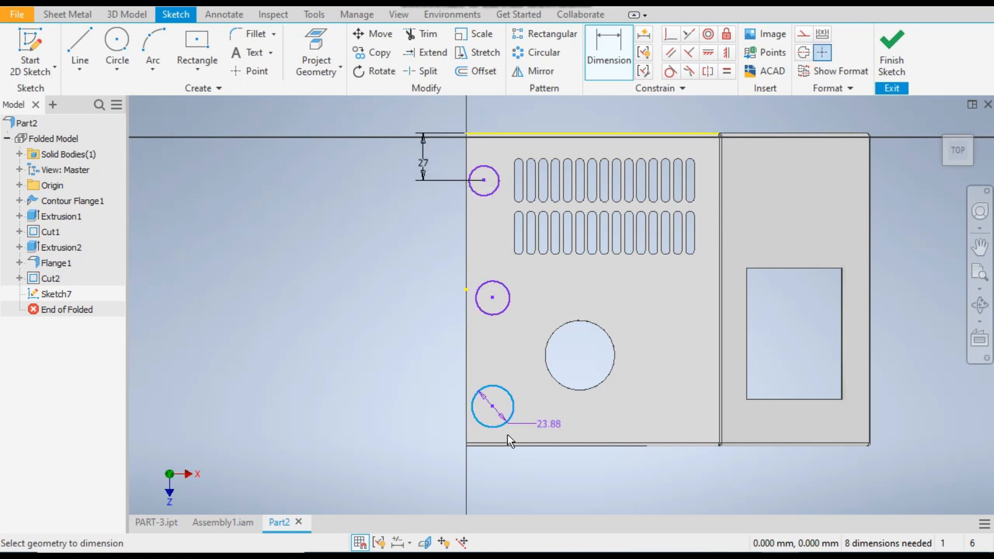
pyautogui.click(507, 452)
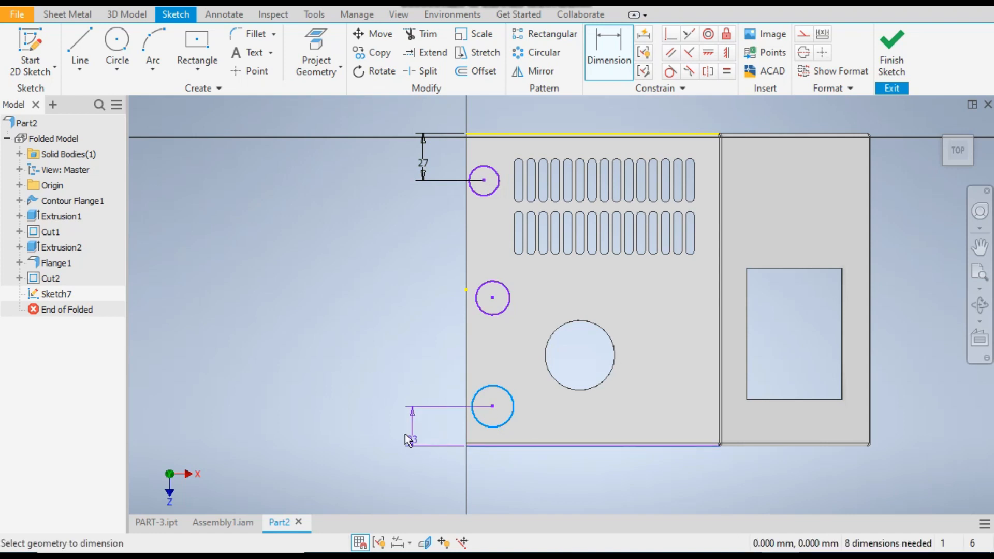
pyautogui.click(402, 432)
pyautogui.write('27')
pyautogui.press('Return')
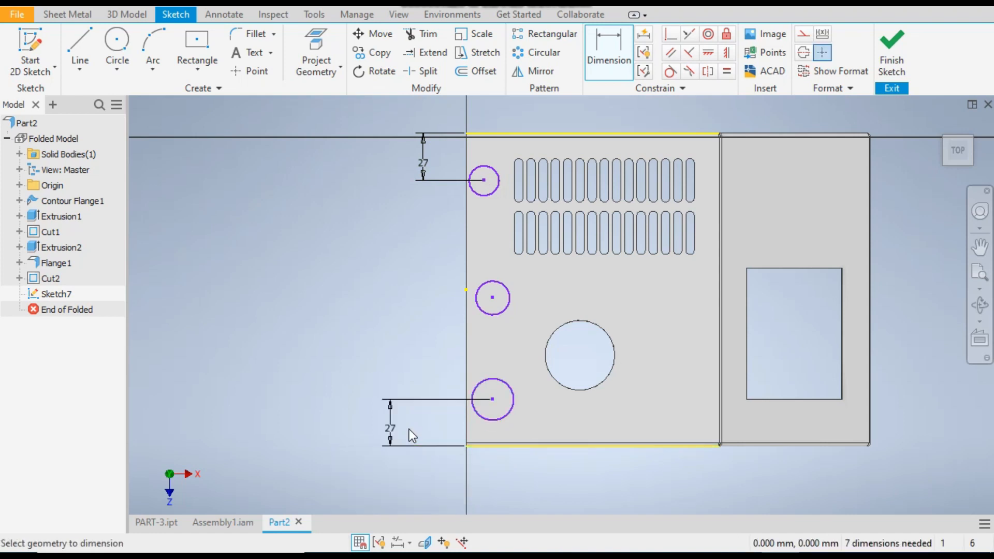
# Dimension the spacing between the middle and lower circle centers on the top panel as 62.5 mm
pyautogui.click(506, 309)
pyautogui.click(512, 404)
pyautogui.click(447, 357)
pyautogui.write('62.5')
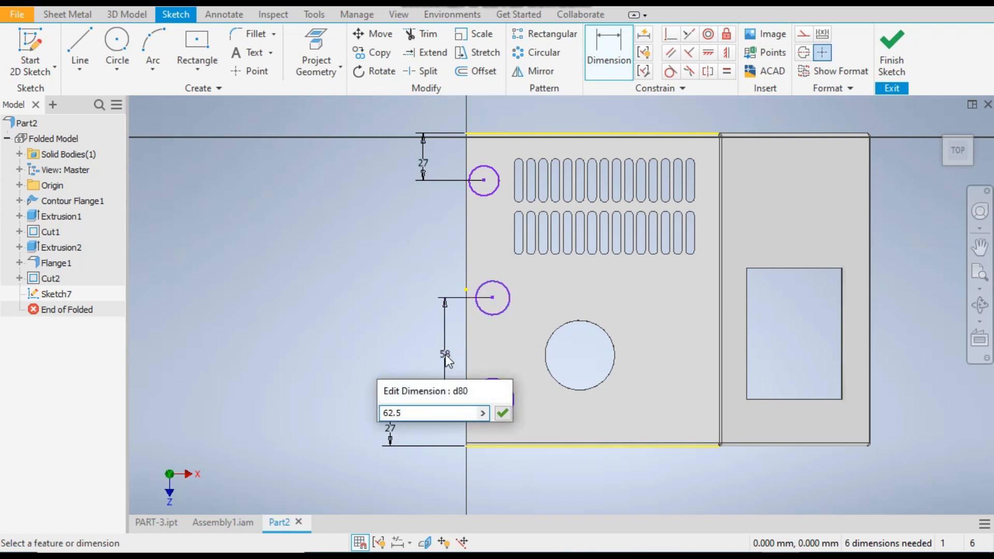
pyautogui.press('Return')
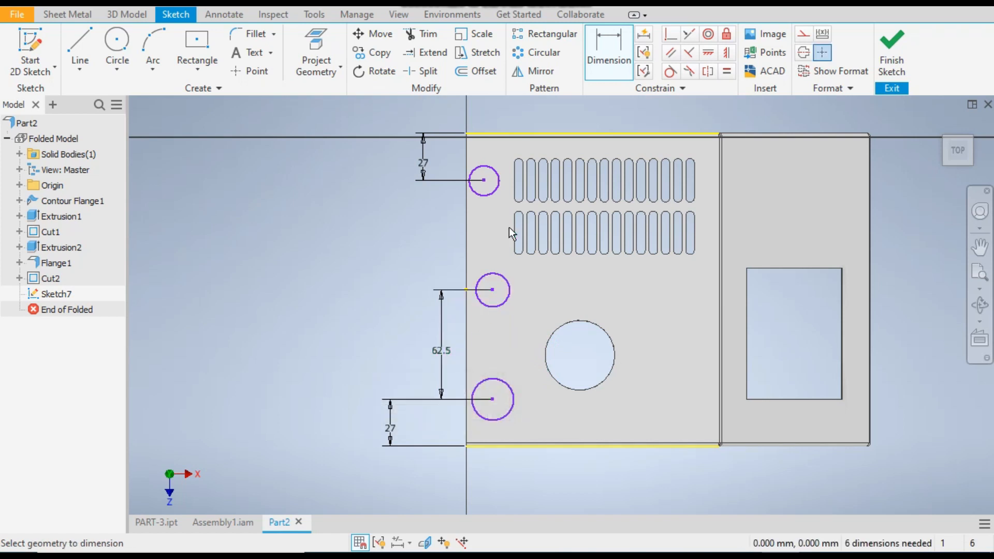
# Dimension the upper circle's diameter on the top panel as 5.5 mm
pyautogui.click(493, 194)
pyautogui.click(433, 214)
pyautogui.write('5.5')
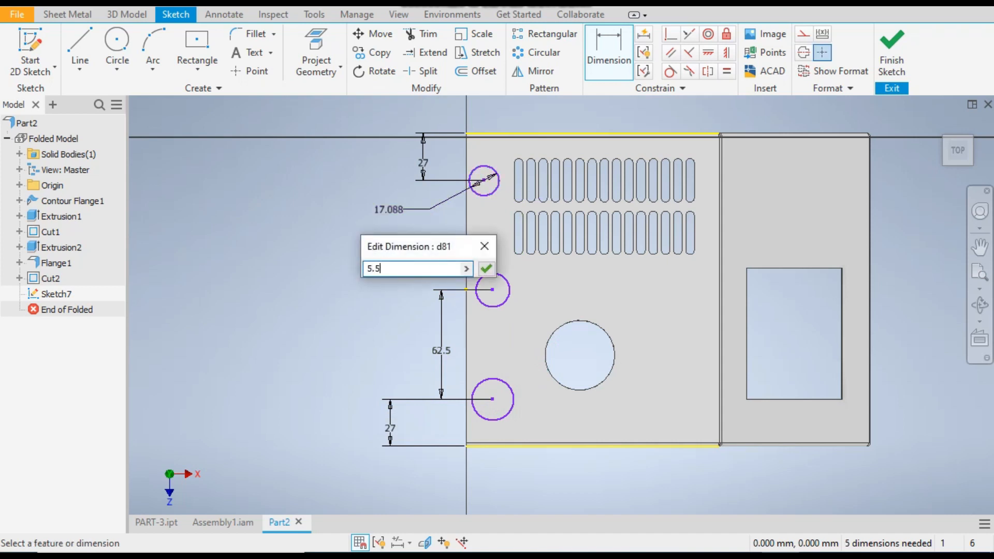
pyautogui.press('Return')
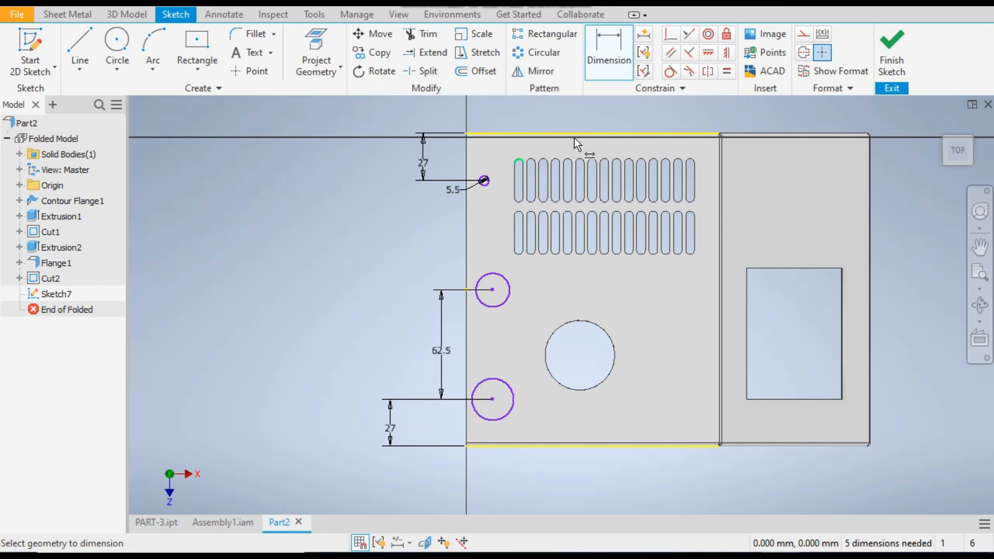
# Dimension the middle circle's center 10 mm from the top panel's free end edge, opposite the bend
pyautogui.click(467, 237)
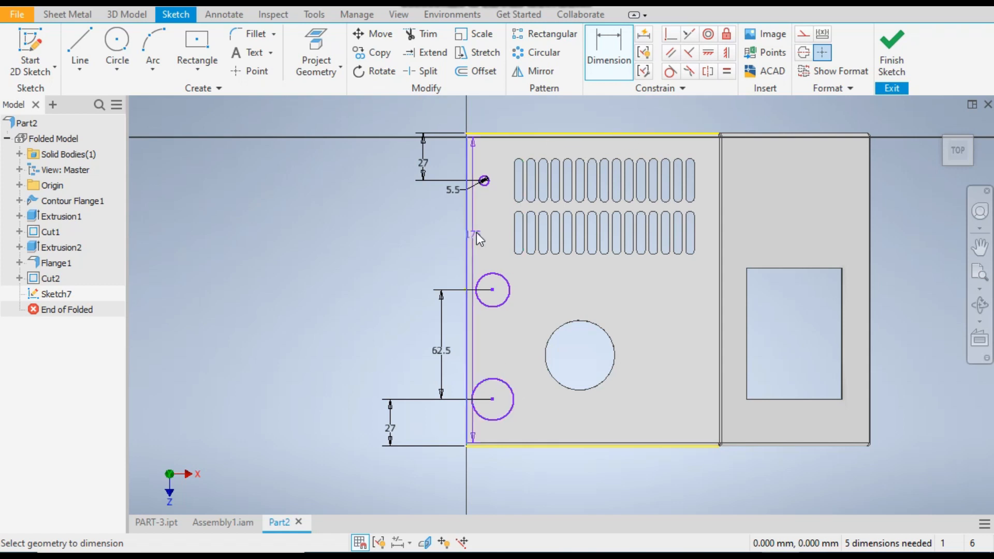
pyautogui.click(506, 277)
pyautogui.click(435, 252)
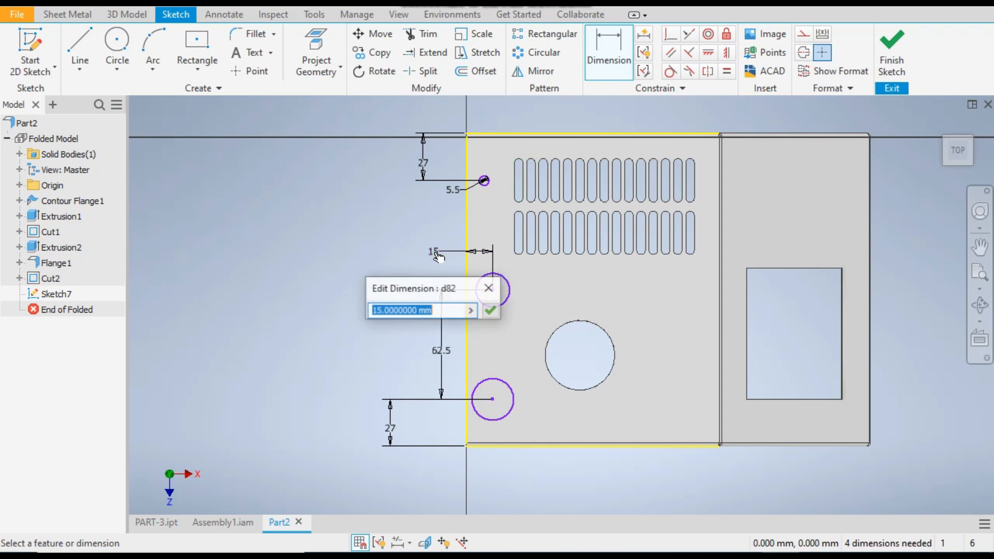
pyautogui.write('10')
pyautogui.press('Return')
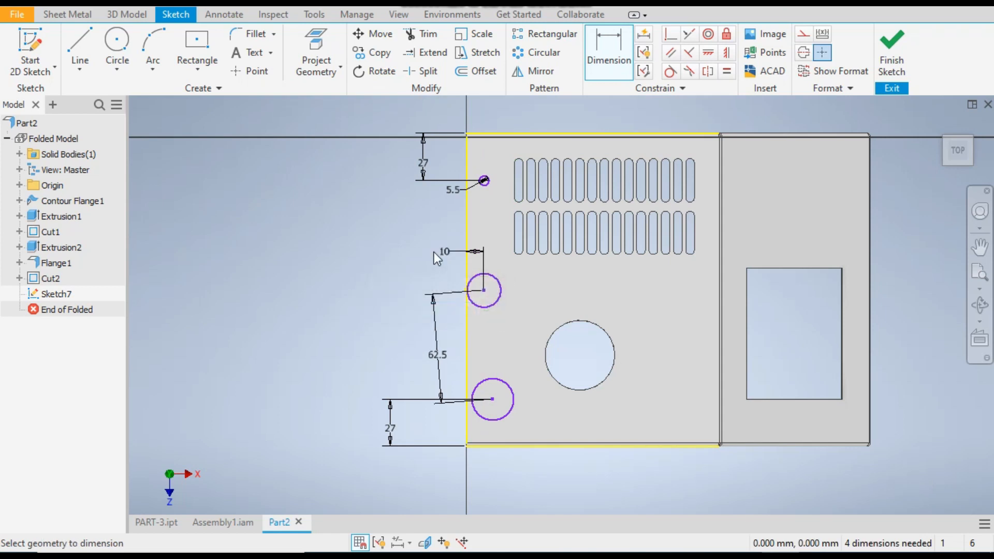
# Align the upper, middle and lower circle centers on the top panel with vertical constraints
pyautogui.click(726, 53)
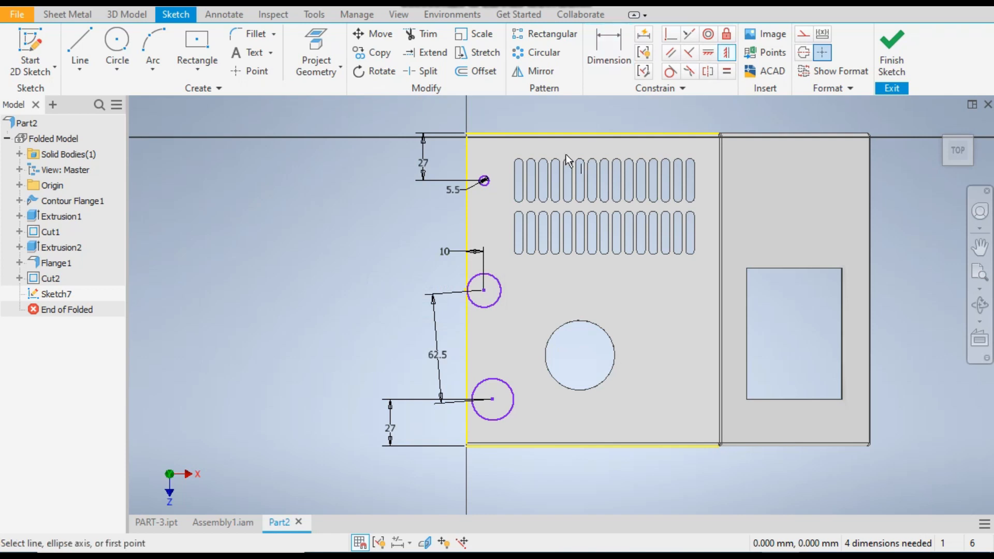
pyautogui.click(485, 180)
pyautogui.click(483, 290)
pyautogui.click(492, 399)
pyautogui.click(484, 290)
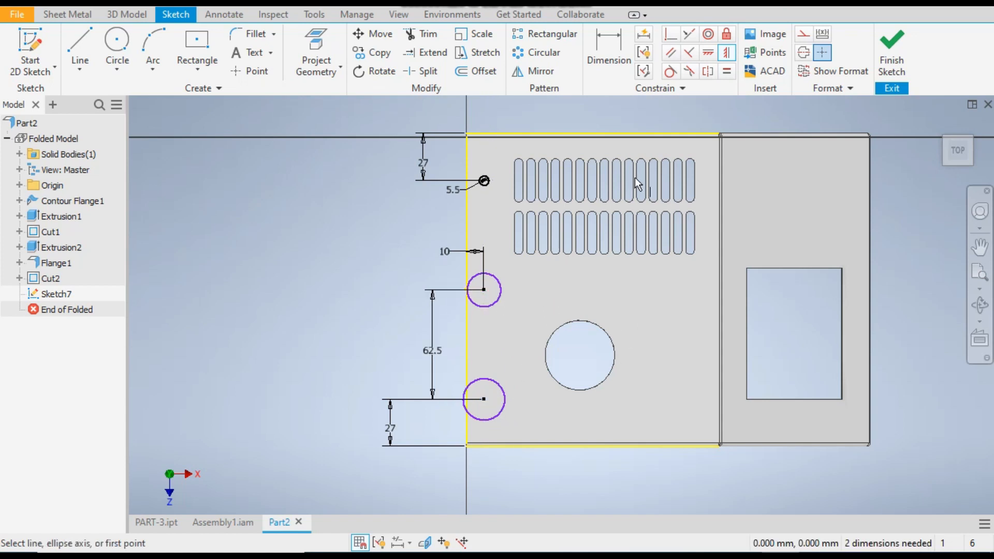
# Constrain the middle and lower circles on the top panel equal in size to the 5.5 mm upper circle
pyautogui.click(726, 72)
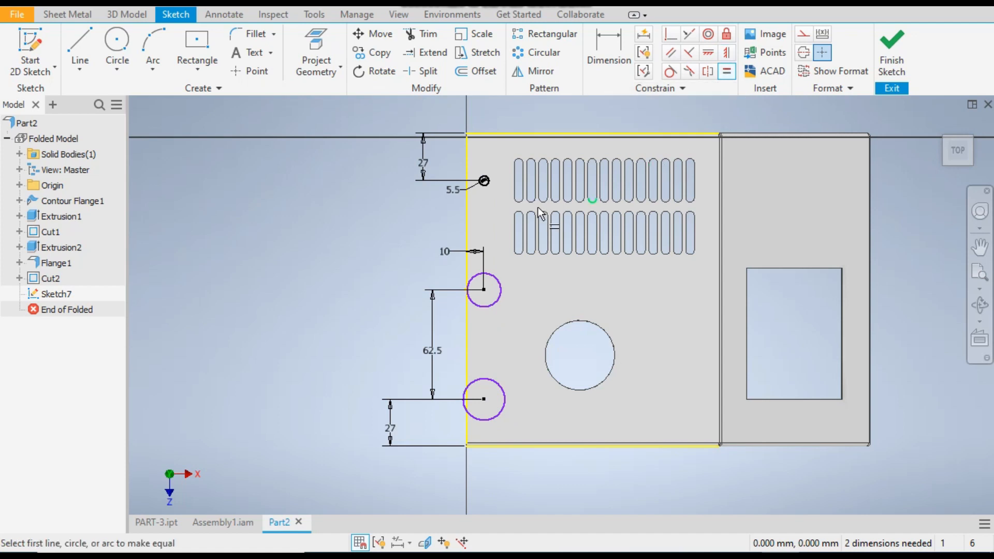
pyautogui.click(489, 187)
pyautogui.click(495, 274)
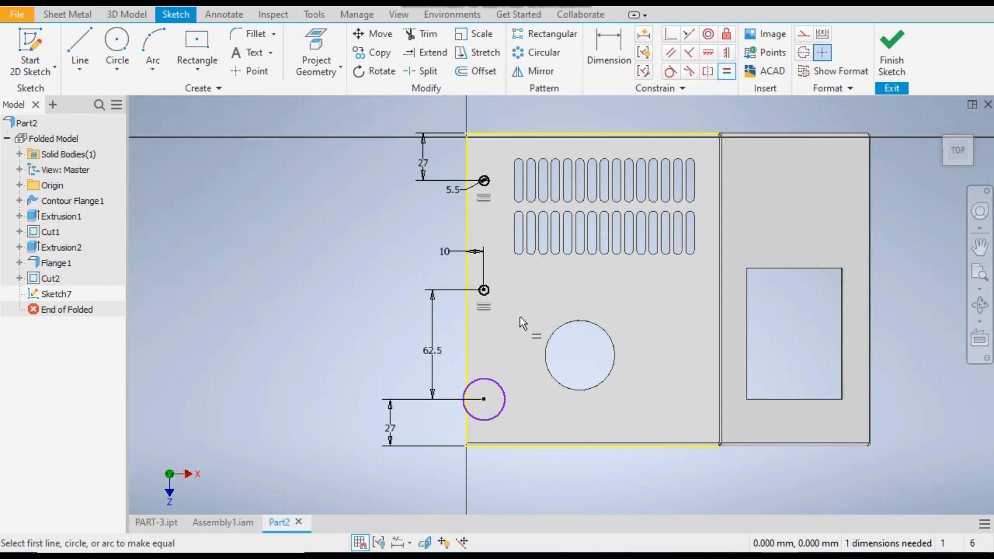
pyautogui.click(488, 290)
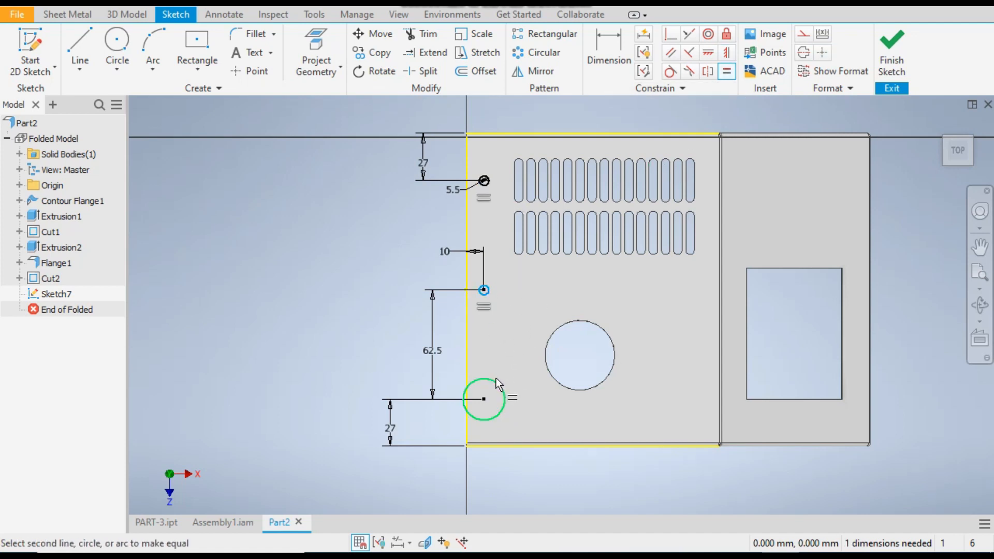
pyautogui.click(496, 378)
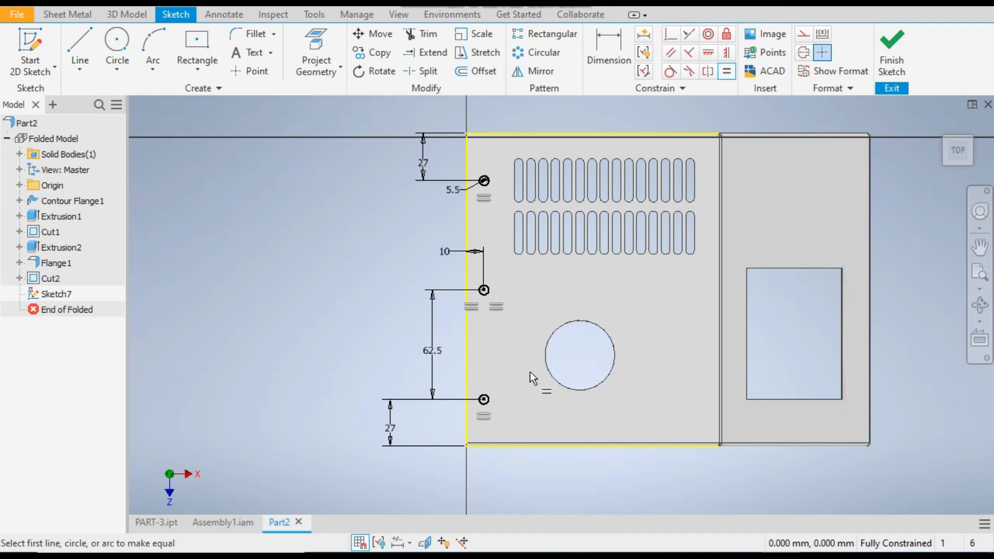
# Cut the three circle profiles through the top panel with a distance equal to the sheet Thickness
pyautogui.click(69, 15)
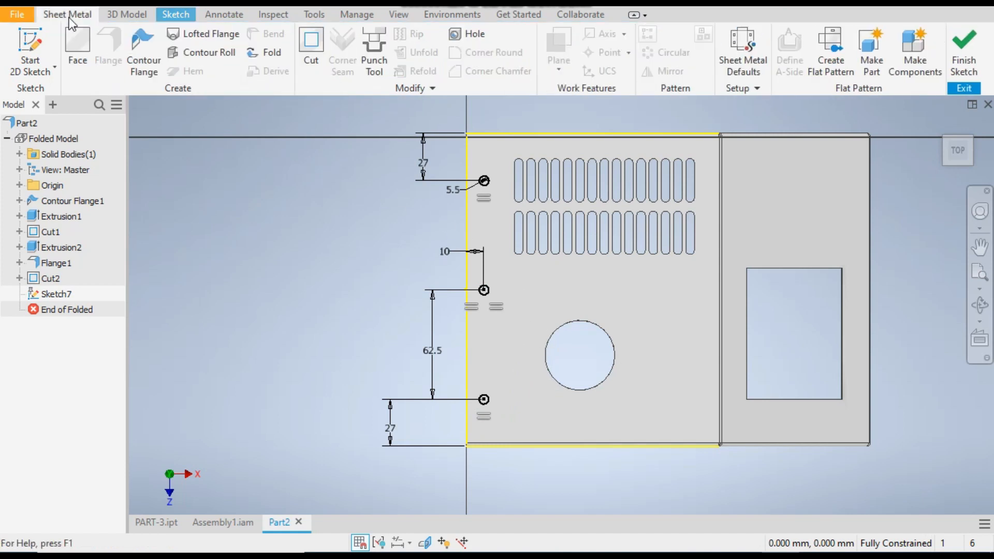
pyautogui.click(311, 44)
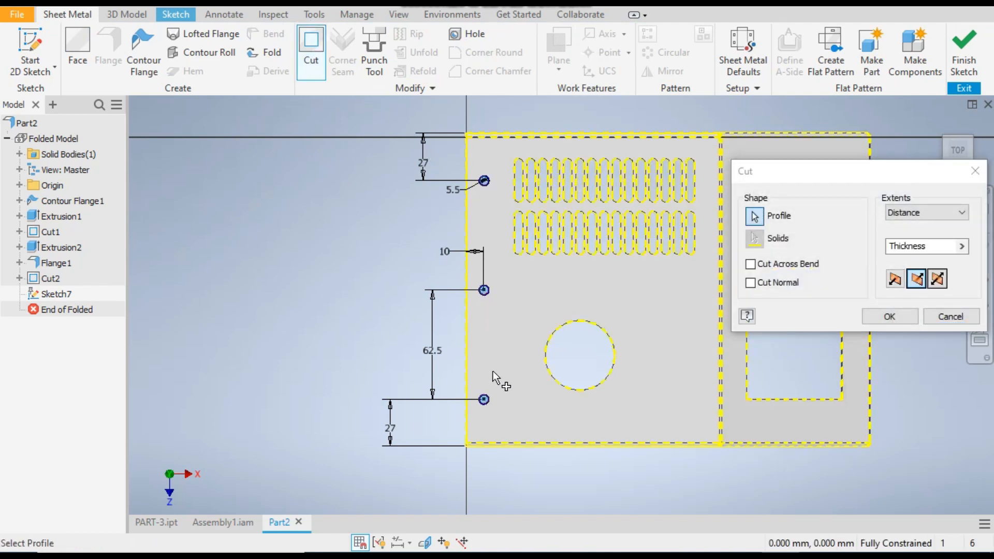
pyautogui.click(889, 316)
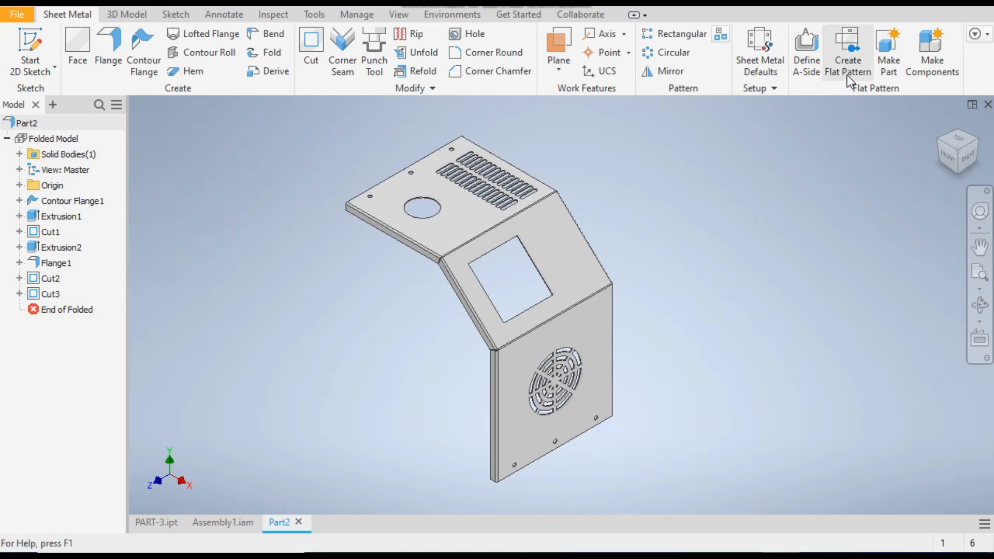
# Create the flat pattern of the finished cover and return to the folded part
pyautogui.click(847, 58)
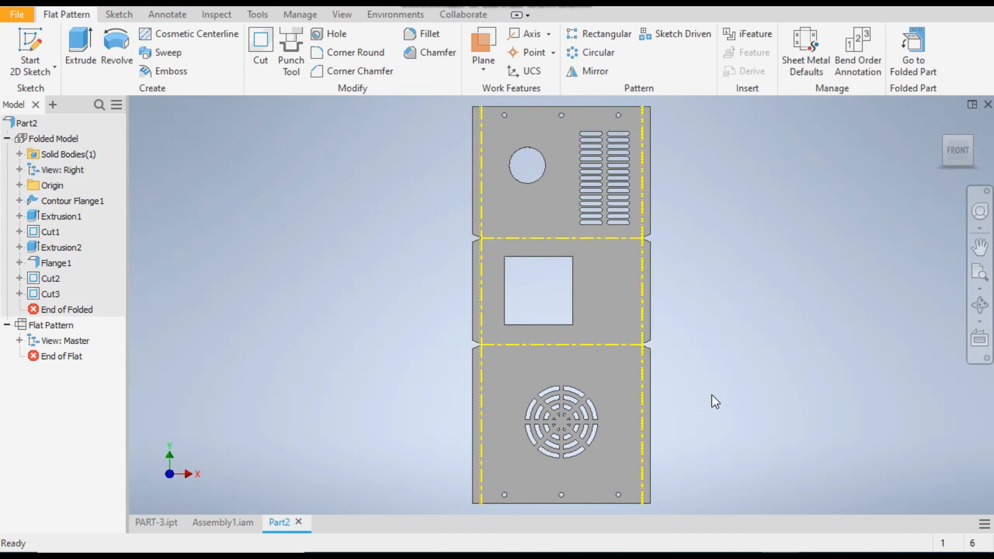
pyautogui.click(912, 61)
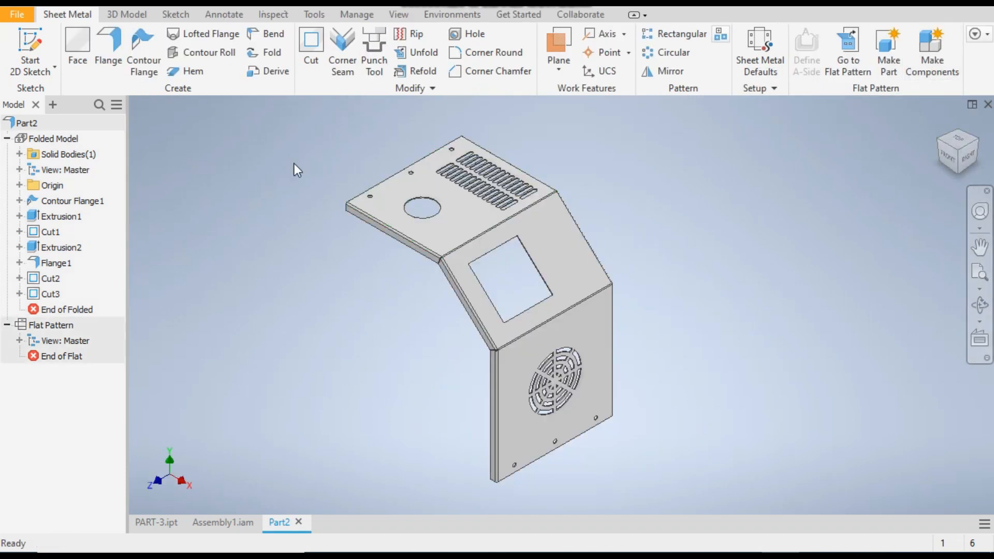
# View the enclosure in Assembly1.iam for comparison and return to the Part2 cover model
pyautogui.click(222, 519)
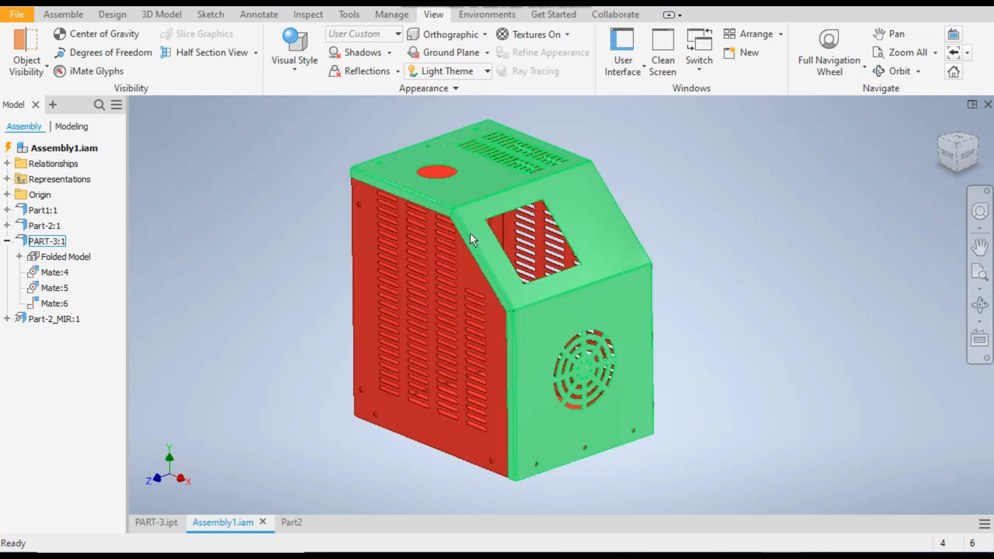
pyautogui.click(289, 524)
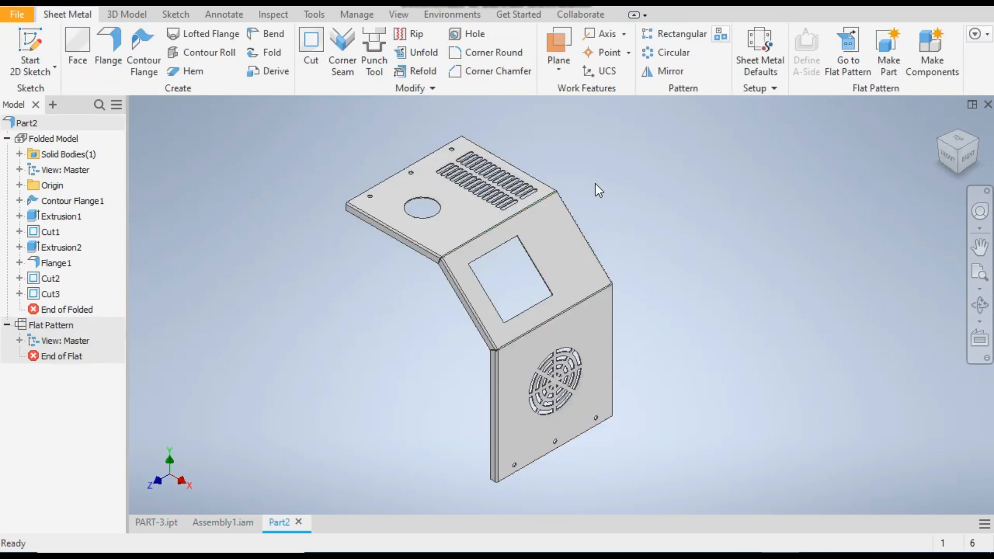